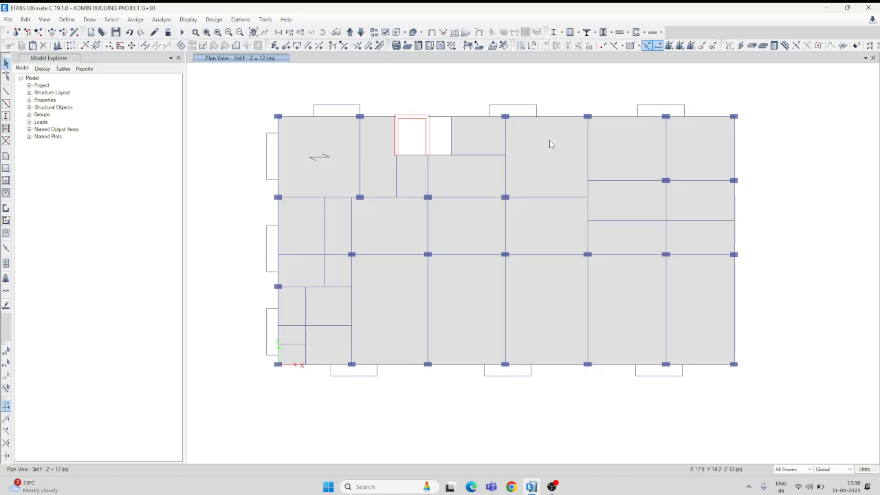
pyautogui.click(563, 117)
pyautogui.click(564, 117)
pyautogui.click(564, 118)
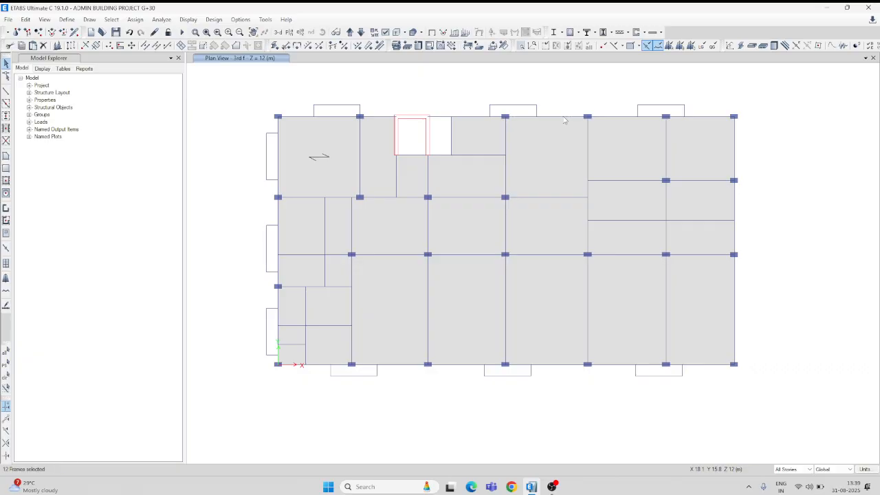
pyautogui.click(544, 198)
pyautogui.click(544, 200)
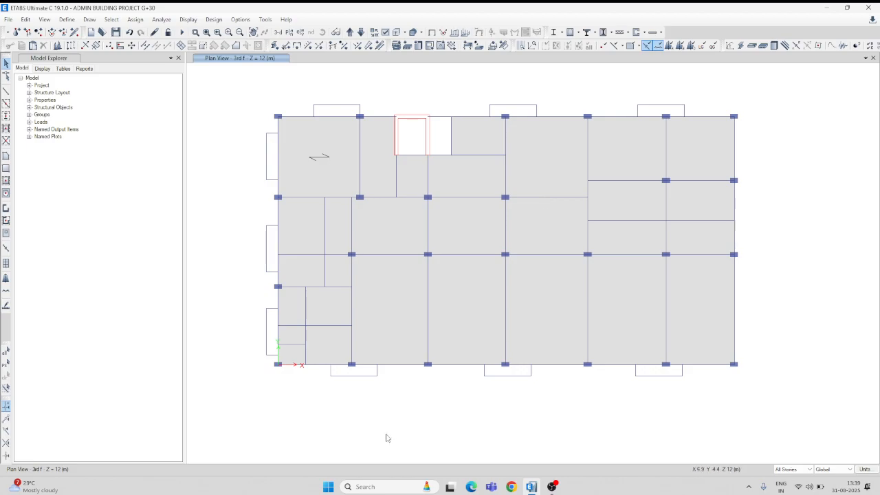
# Review the story data table for the story heights and close it without changes.
pyautogui.click(26, 20)
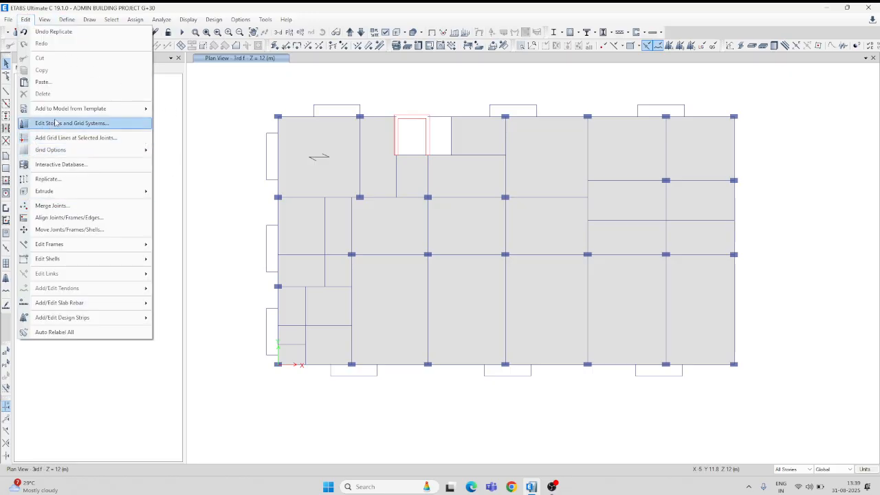
pyautogui.click(58, 127)
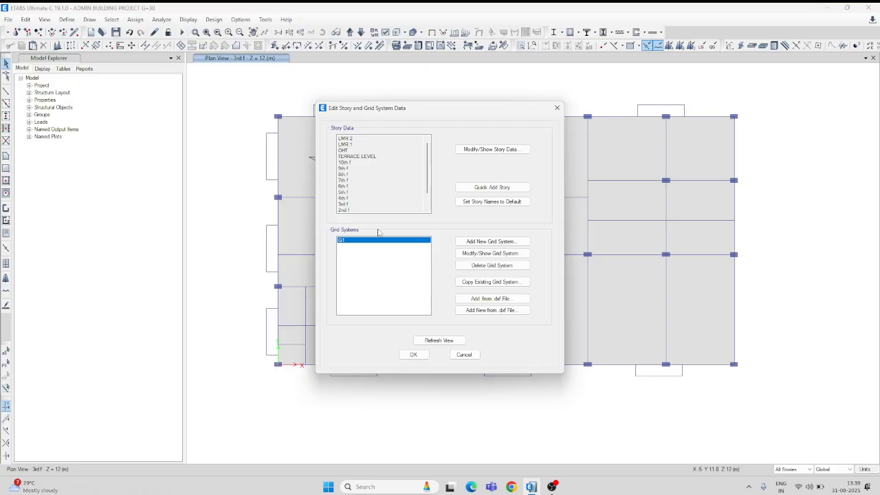
pyautogui.click(482, 152)
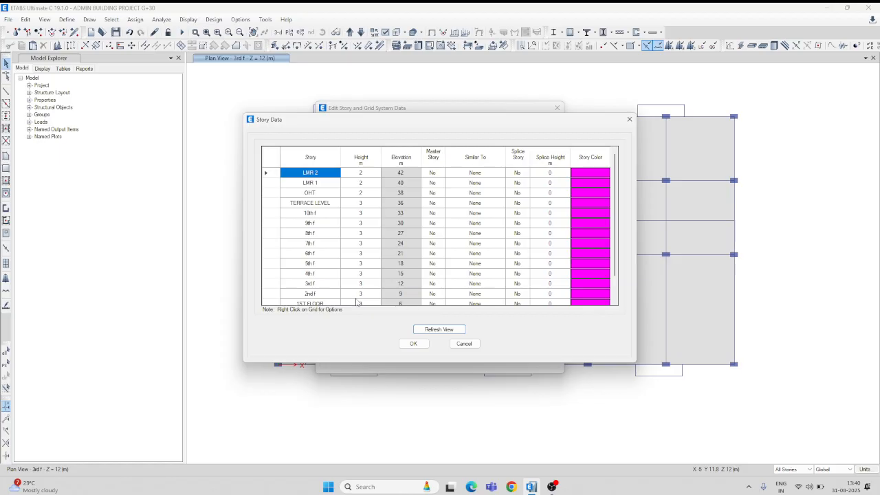
pyautogui.click(629, 120)
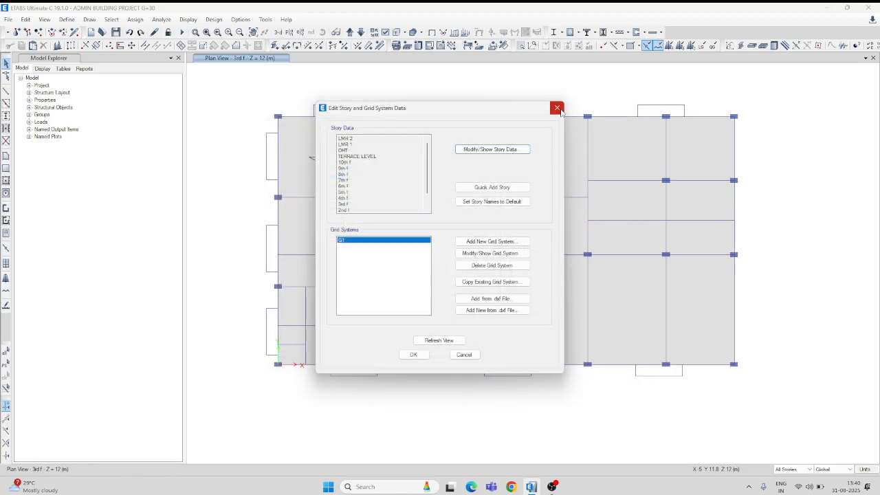
pyautogui.click(563, 108)
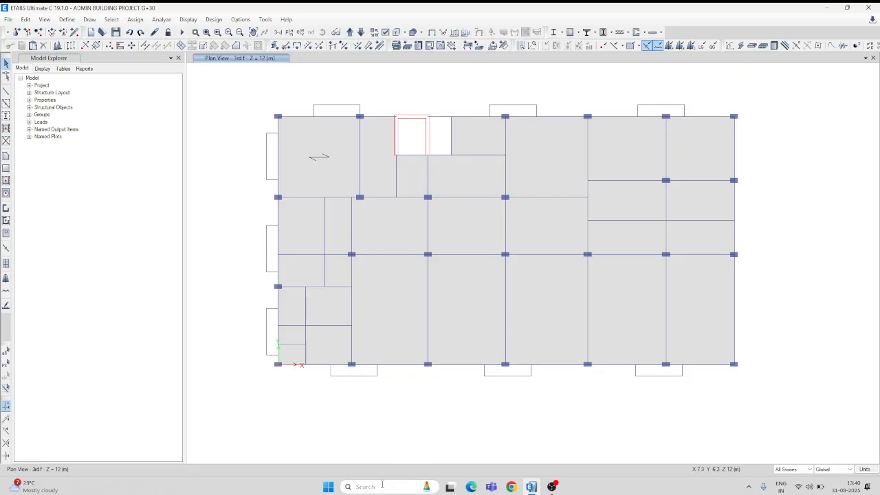
# Switch to the Calculator and subtract 0.5 from the 3 m story height.
pyautogui.click(385, 487)
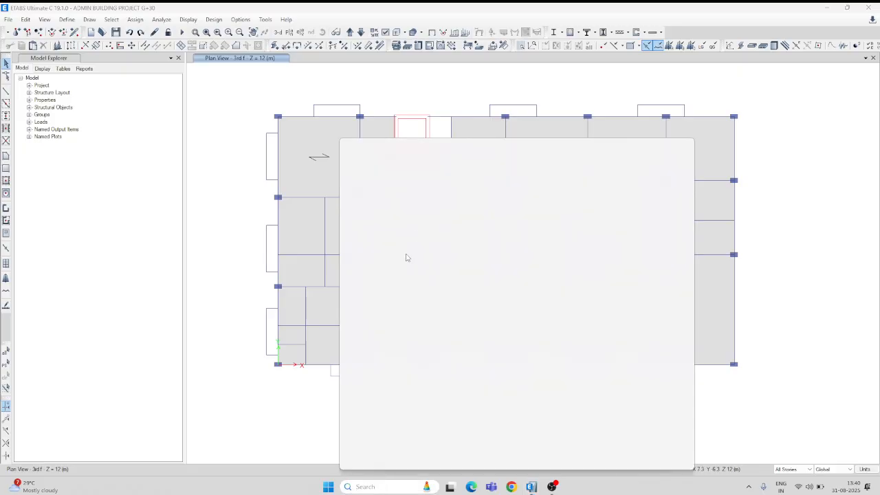
pyautogui.write('calculator')
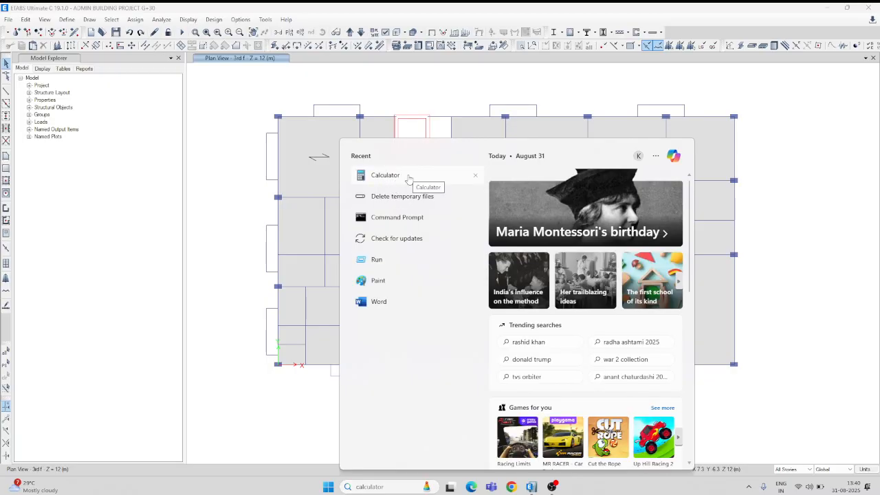
pyautogui.click(405, 177)
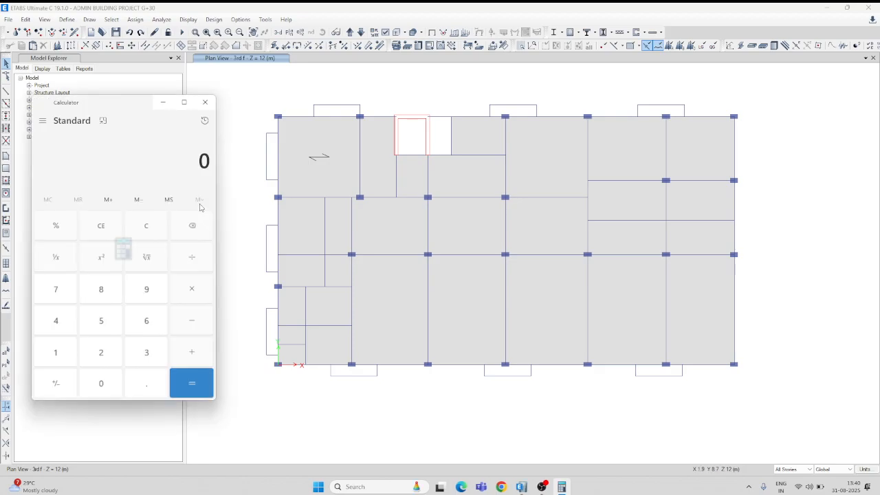
pyautogui.click(153, 354)
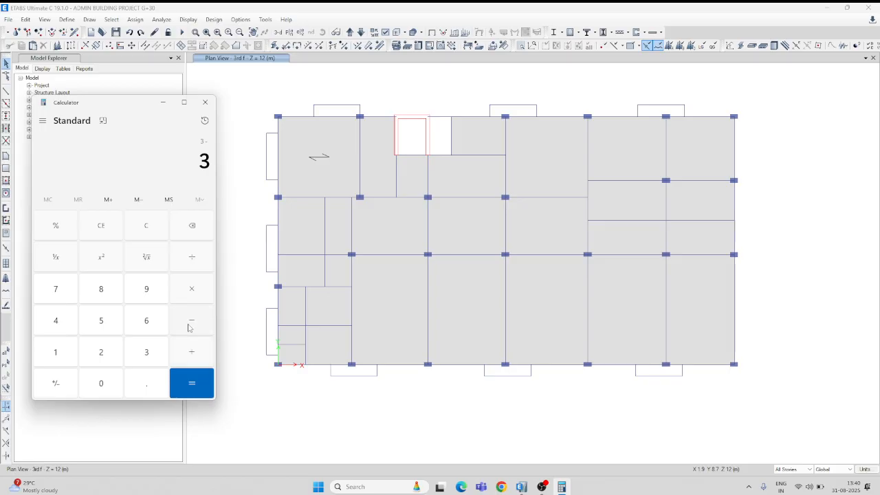
pyautogui.click(101, 385)
pyautogui.click(144, 385)
pyautogui.click(103, 322)
pyautogui.click(191, 379)
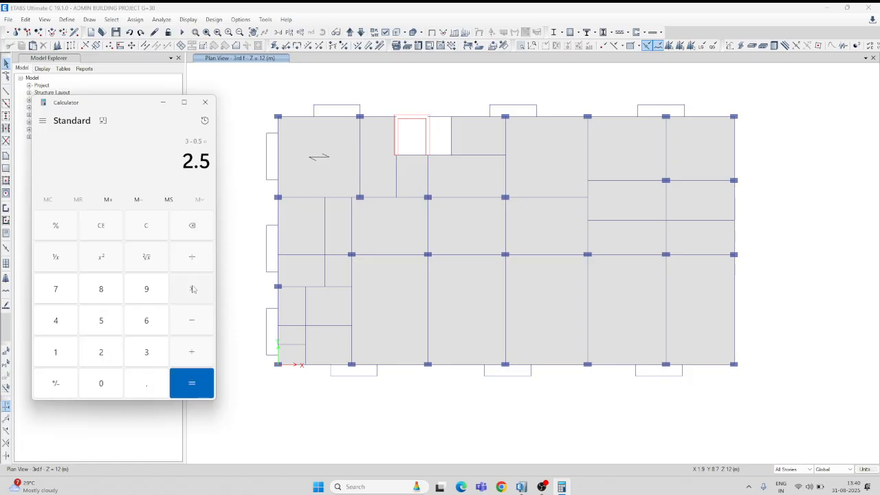
# Multiply the calculated height by 0.23 and the result by 20, and close the Calculator.
pyautogui.click(105, 385)
pyautogui.click(138, 386)
pyautogui.click(105, 353)
pyautogui.click(146, 354)
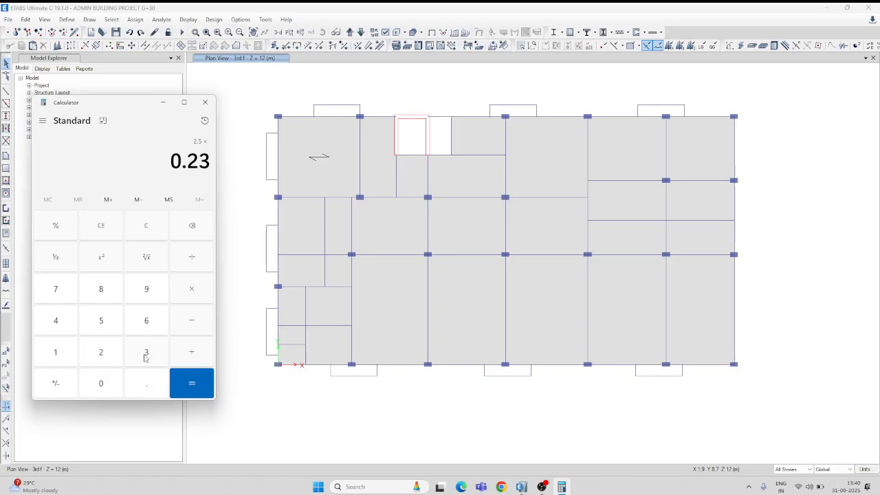
pyautogui.click(199, 291)
pyautogui.click(108, 356)
pyautogui.click(101, 385)
pyautogui.click(188, 387)
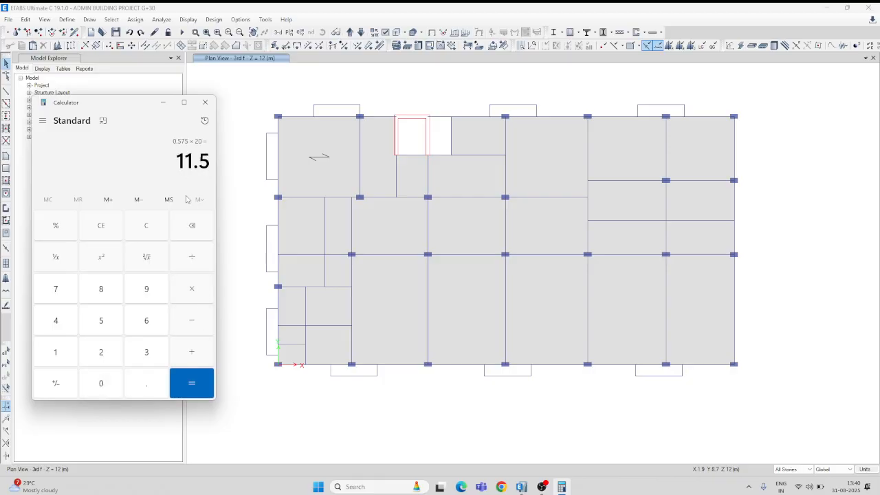
pyautogui.click(205, 102)
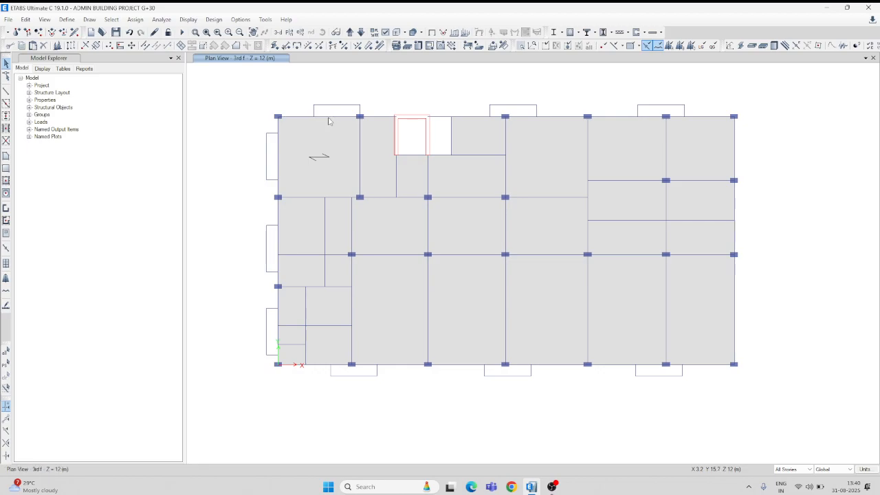
# Join the two upper-edge beam segments between the corner column and the lift shaft into one, and divide it into two frames.
pyautogui.click(330, 119)
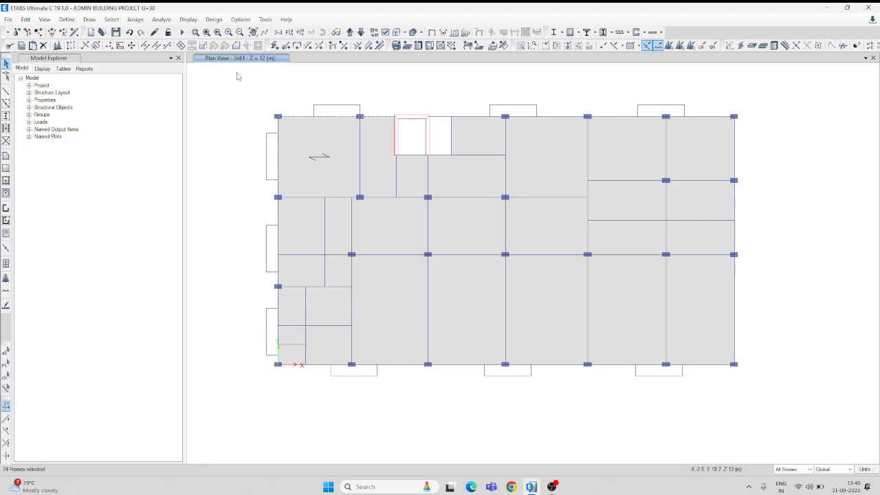
pyautogui.click(156, 46)
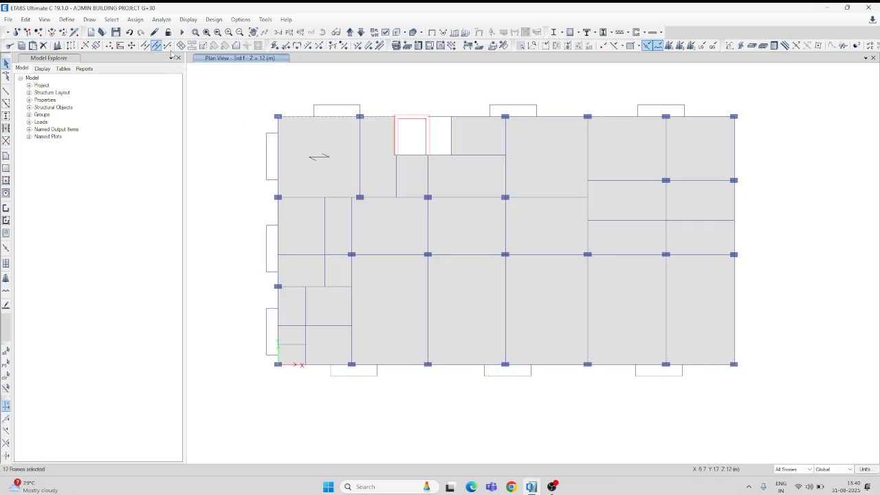
pyautogui.click(146, 45)
pyautogui.click(387, 232)
pyautogui.click(311, 232)
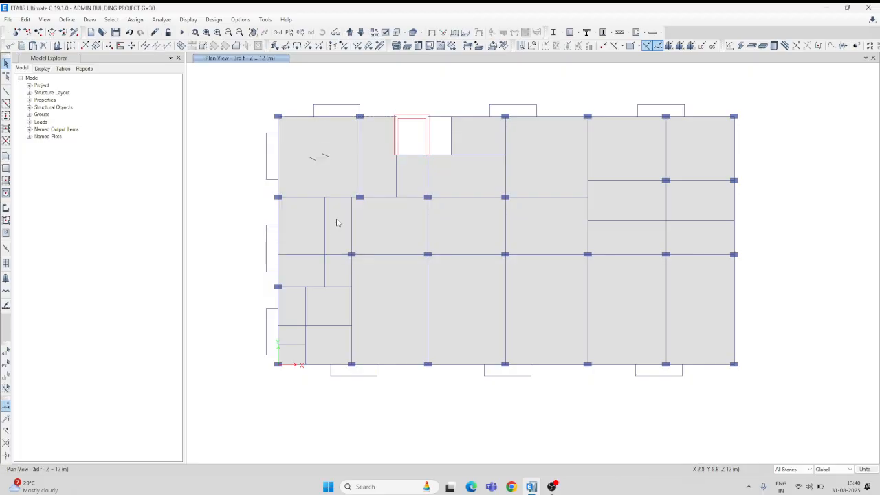
# Reshape the two divided upper-edge beams so their adjoining ends meet at the column between the corner and the lift shaft.
pyautogui.scroll(3, 326, 116)
pyautogui.click(281, 128)
pyautogui.click(6, 76)
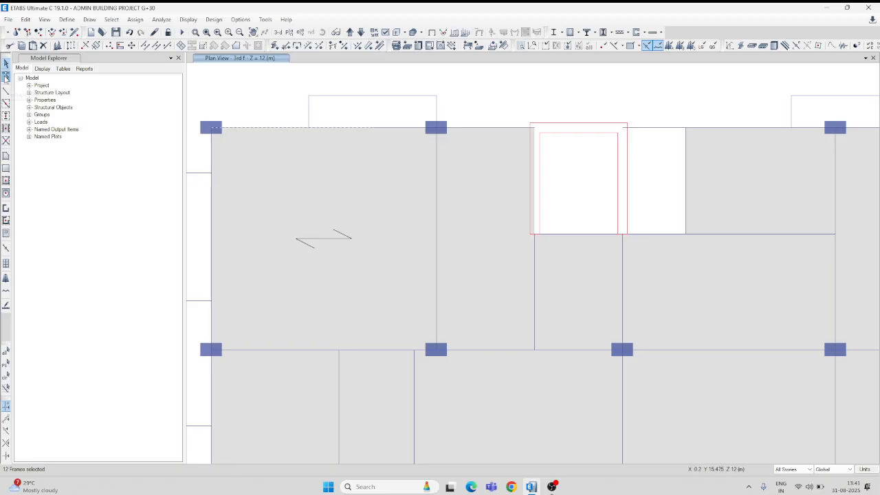
pyautogui.click(320, 129)
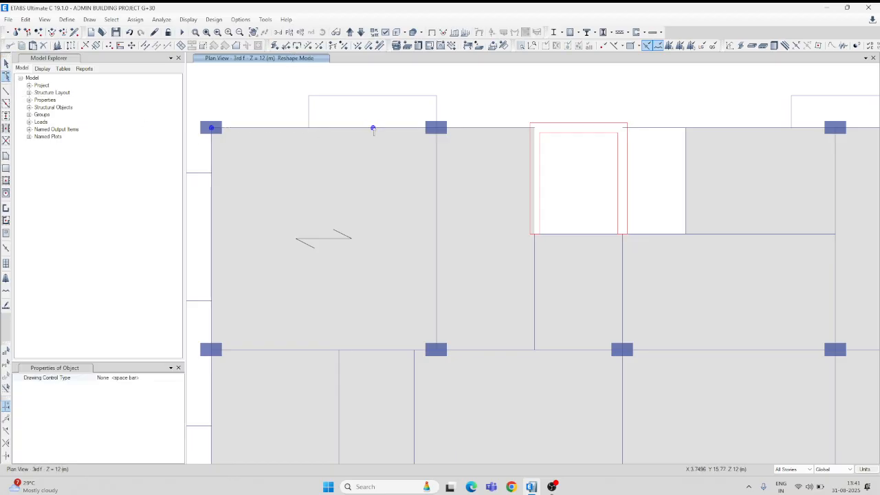
pyautogui.moveTo(373, 128); pyautogui.dragTo(436, 128)
pyautogui.click(486, 128)
pyautogui.moveTo(373, 128); pyautogui.dragTo(436, 129)
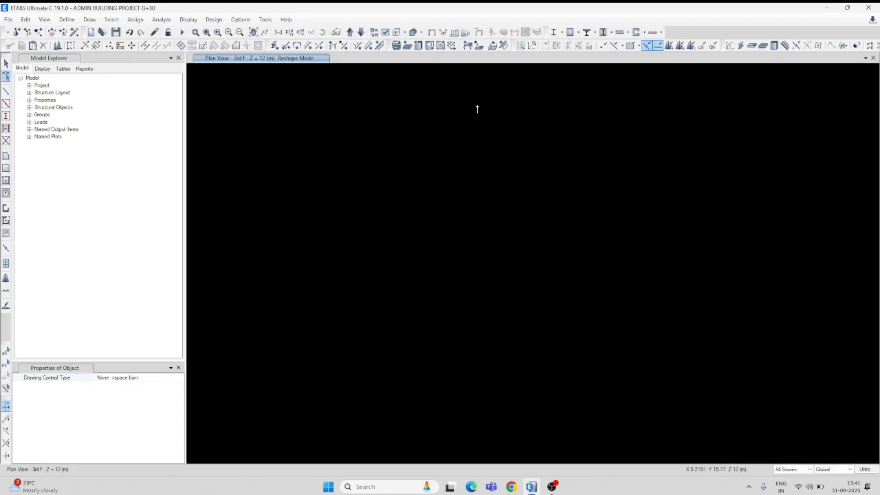
pyautogui.click(6, 64)
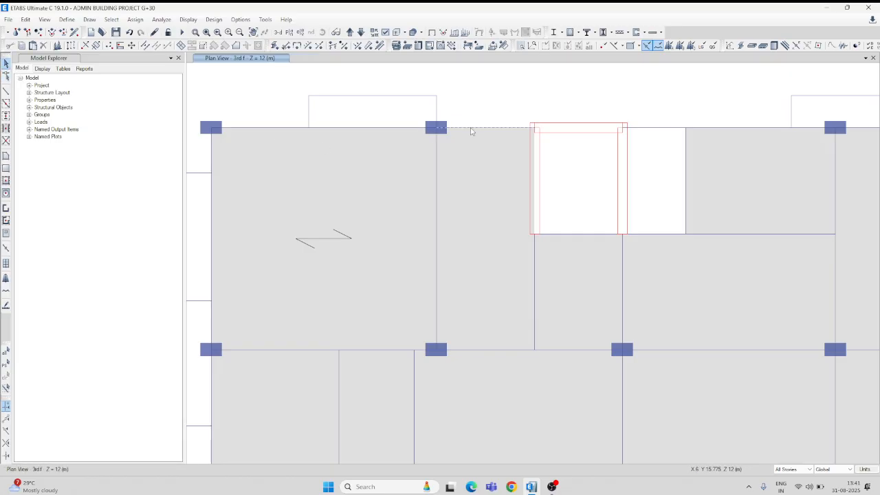
# Assign a uniform distributed Dead load of 11.5 kN/m in the gravity direction to all perimeter beams, replacing existing loads.
pyautogui.click(701, 129)
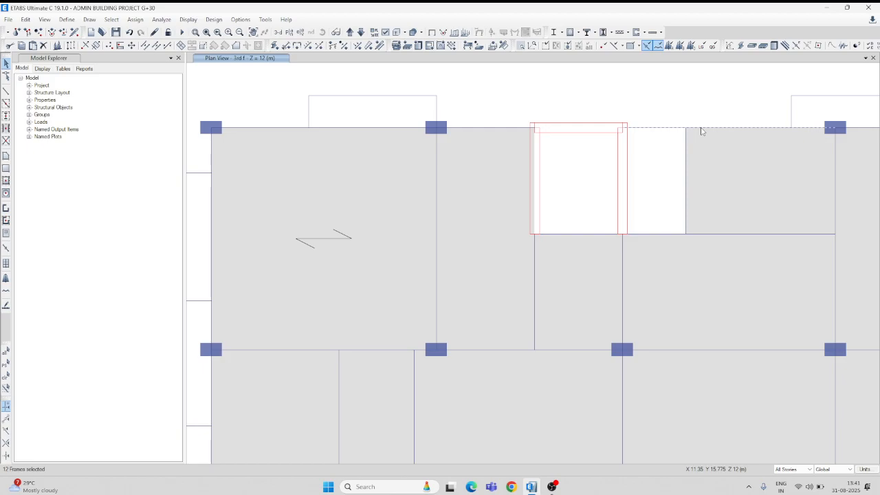
pyautogui.scroll(-5, 699, 130)
pyautogui.moveTo(697, 110); pyautogui.dragTo(536, 110, button='middle')
pyautogui.click(404, 130)
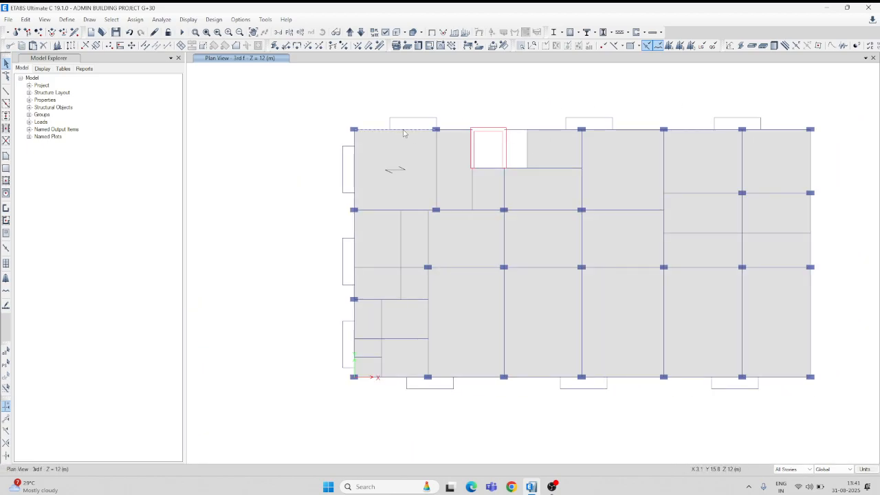
pyautogui.click(456, 130)
pyautogui.click(541, 130)
pyautogui.click(627, 130)
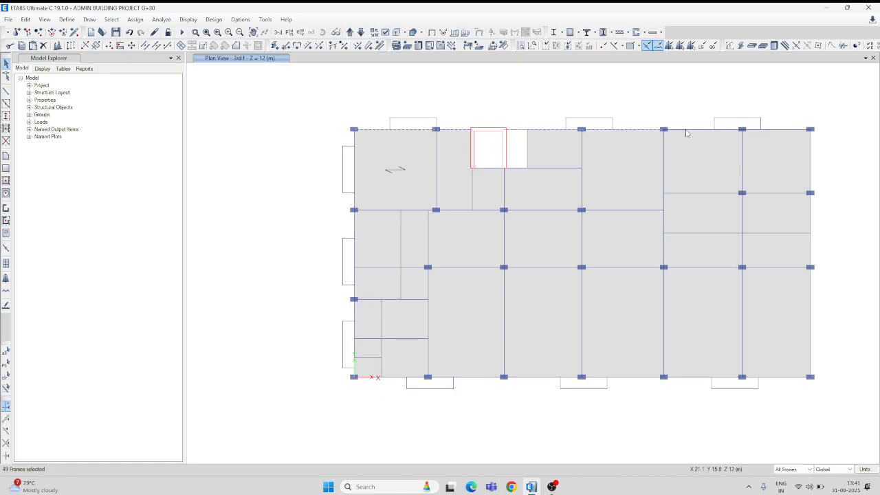
pyautogui.click(717, 137)
pyautogui.click(782, 134)
pyautogui.click(813, 163)
pyautogui.click(813, 212)
pyautogui.click(813, 289)
pyautogui.click(785, 381)
pyautogui.click(701, 378)
pyautogui.click(634, 378)
pyautogui.click(546, 379)
pyautogui.click(479, 381)
pyautogui.click(395, 379)
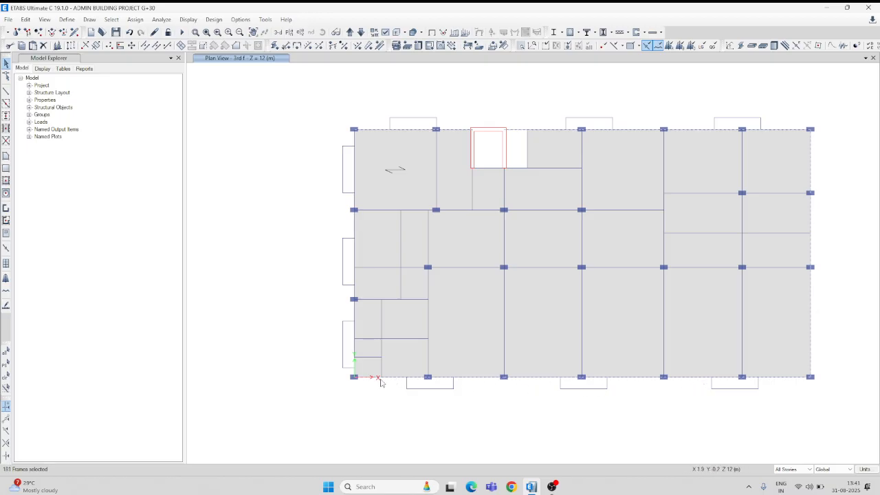
pyautogui.click(355, 319)
pyautogui.click(356, 254)
pyautogui.click(138, 21)
pyautogui.moveTo(158, 107)
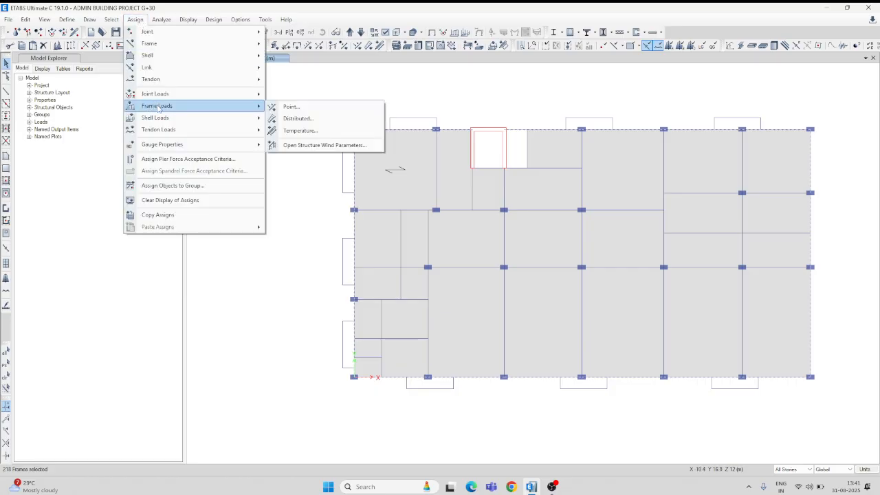
pyautogui.click(303, 120)
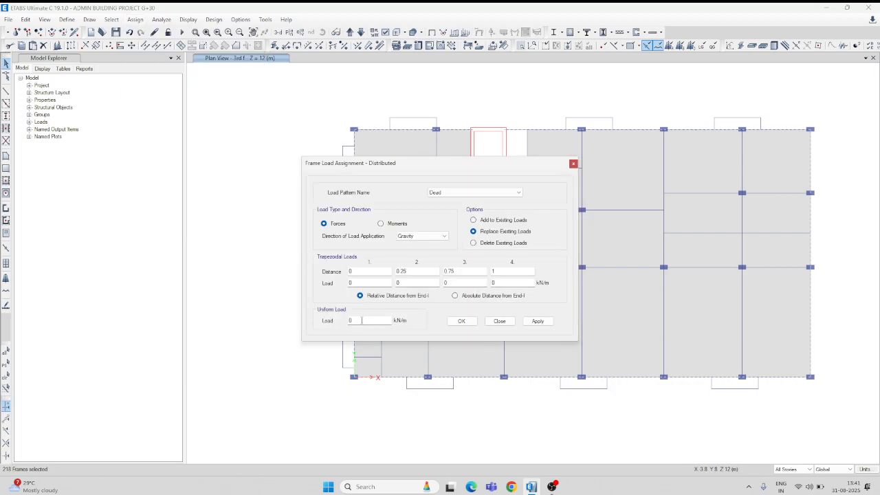
pyautogui.doubleClick(363, 321)
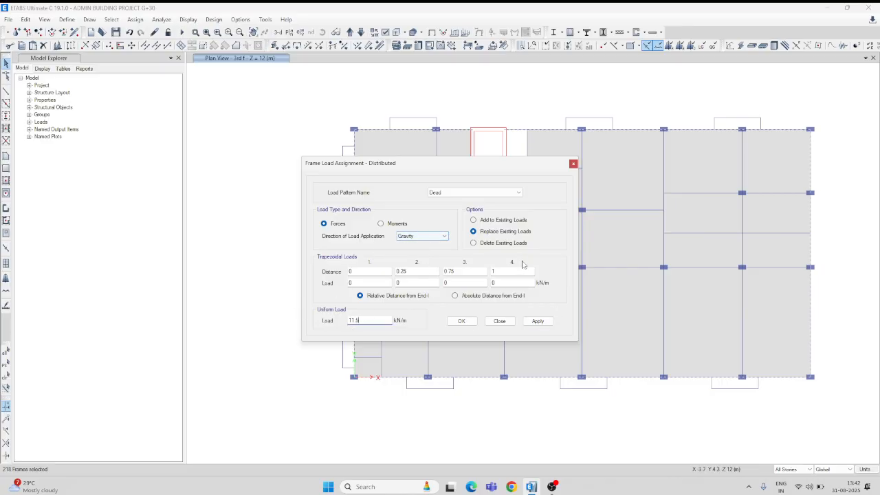
pyautogui.click(538, 321)
pyautogui.click(463, 322)
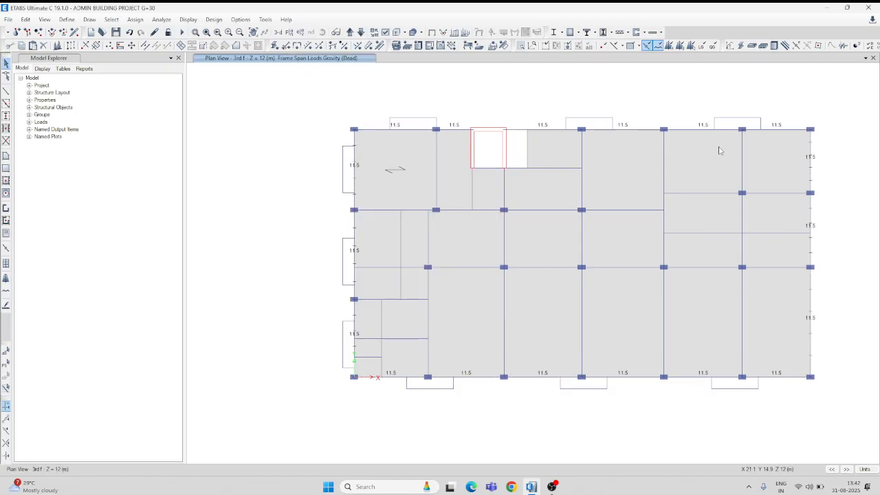
# Show the model in 3D and examine the assigned frame loads and the slanted frame lines along the facade.
pyautogui.click(278, 32)
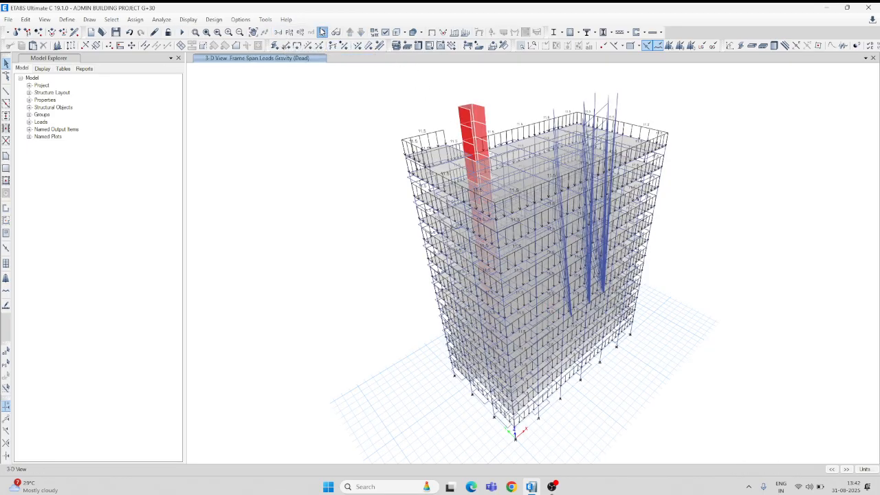
pyautogui.moveTo(329, 152)
pyautogui.mouseDown()
pyautogui.moveTo(367, 112)
pyautogui.moveTo(328, 126)
pyautogui.moveTo(379, 121)
pyautogui.moveTo(373, 136)
pyautogui.mouseUp()
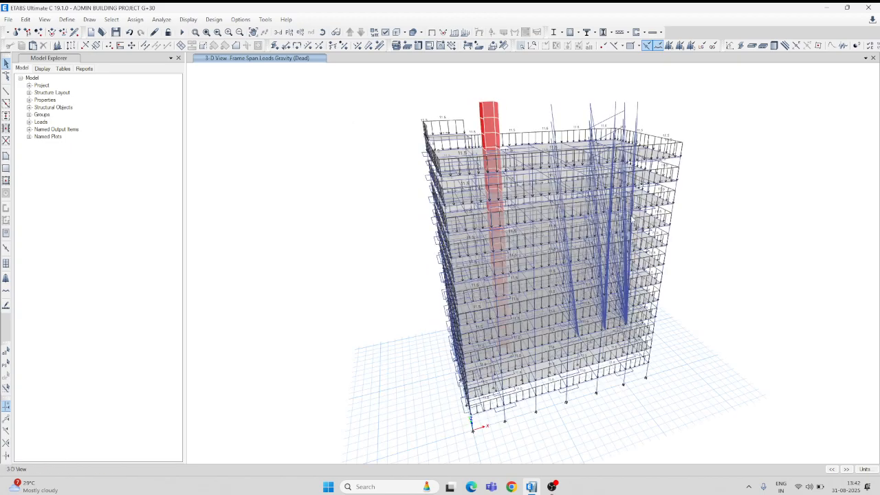
pyautogui.scroll(3, 626, 263)
pyautogui.scroll(2, 626, 262)
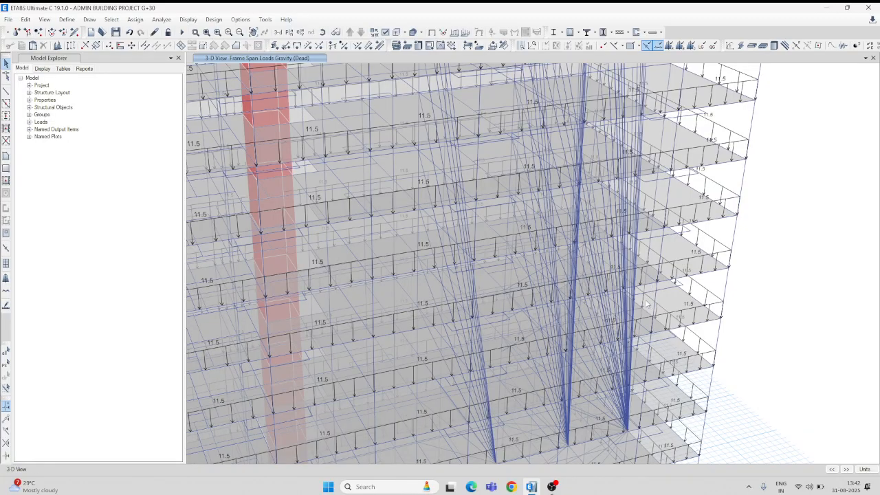
pyautogui.moveTo(645, 309)
pyautogui.mouseDown()
pyautogui.moveTo(652, 202)
pyautogui.moveTo(649, 231)
pyautogui.mouseUp()
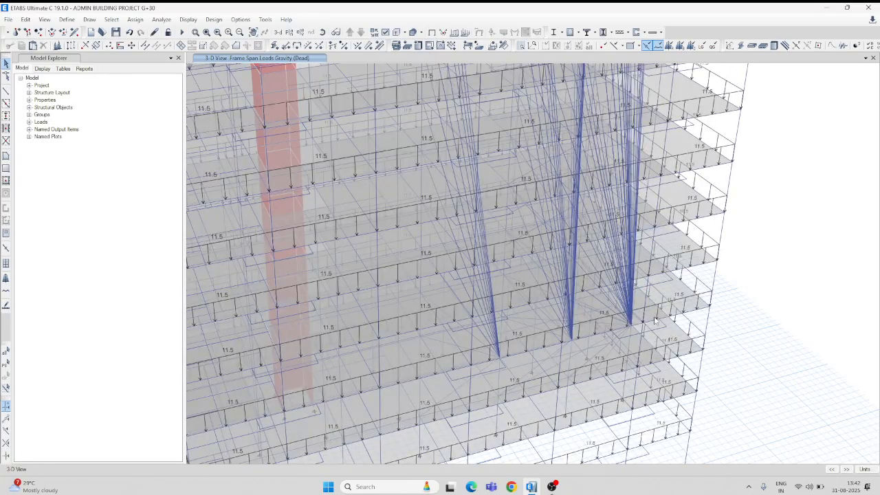
pyautogui.scroll(2, 633, 320)
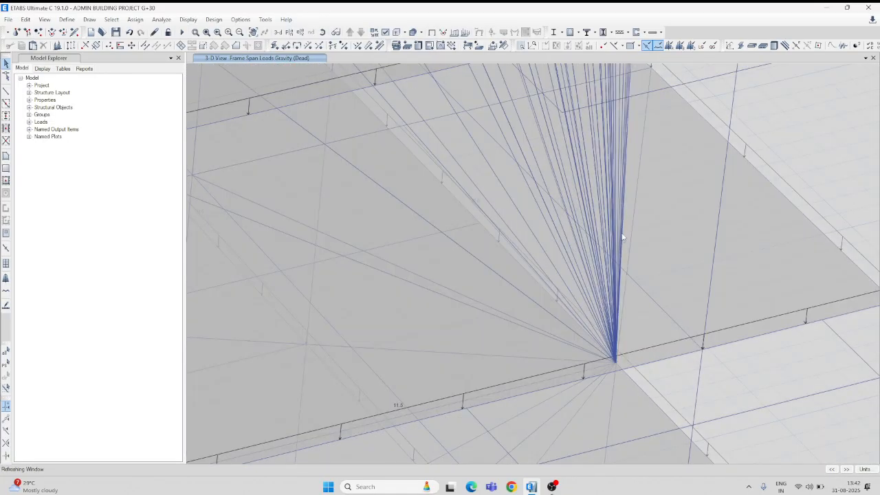
# Delete the fan of slanted frames rising from the lower-storey edge joint nearest the building corner, clearing it in three batches.
pyautogui.scroll(2, 623, 238)
pyautogui.moveTo(629, 204); pyautogui.dragTo(578, 247)
pyautogui.click(43, 45)
pyautogui.moveTo(573, 138); pyautogui.dragTo(451, 151)
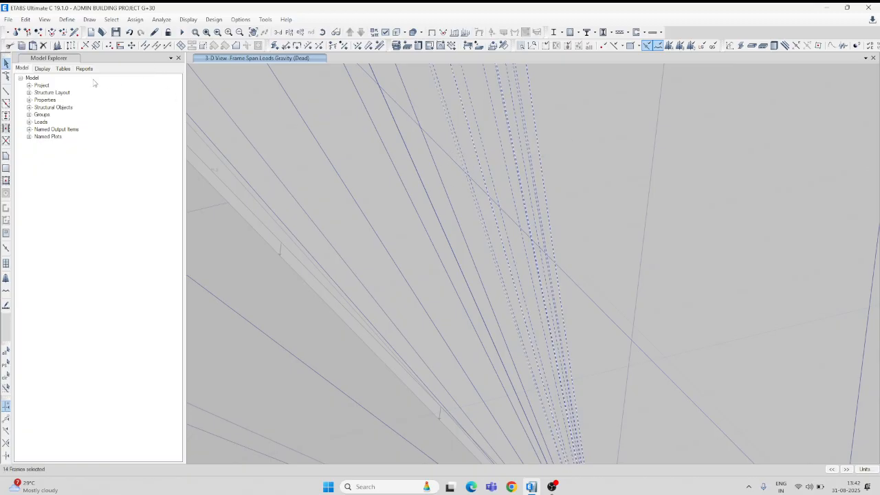
pyautogui.click(44, 46)
pyautogui.moveTo(472, 238); pyautogui.dragTo(386, 329)
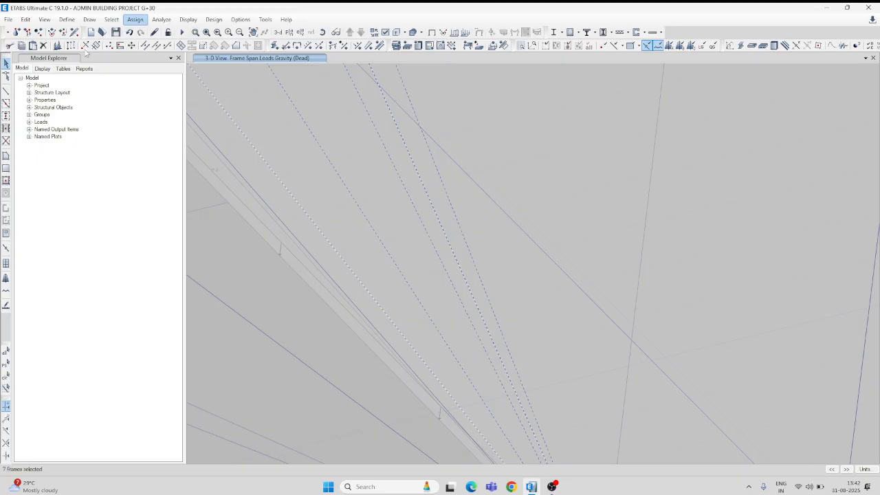
pyautogui.click(44, 45)
pyautogui.scroll(-5, 410, 249)
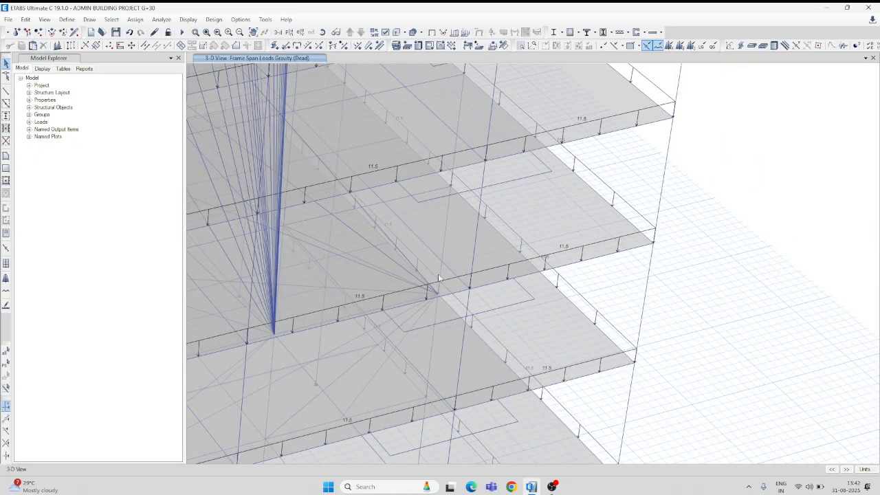
# Delete the remaining diagonal frames converging on the lower-storey edge joint next to the cleared fan, leaving slabs and beams unselected.
pyautogui.moveTo(414, 309); pyautogui.dragTo(535, 234, button='middle')
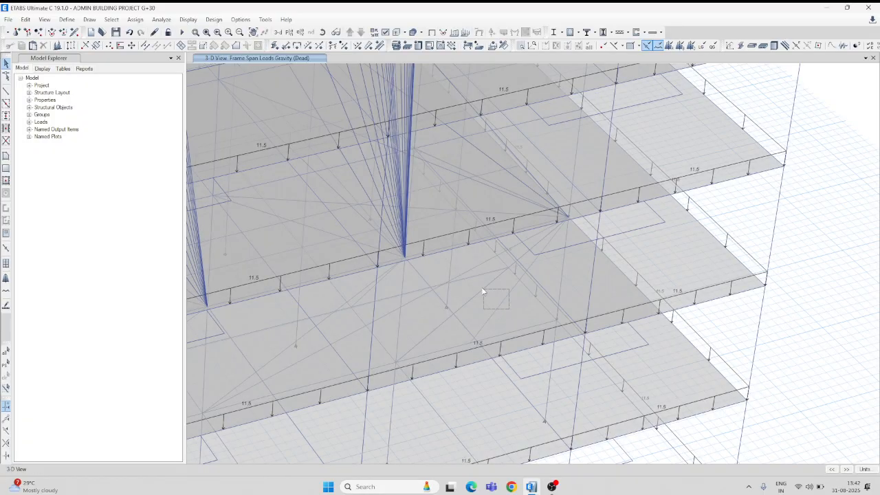
pyautogui.click(480, 295)
pyautogui.moveTo(468, 195); pyautogui.dragTo(468, 195)
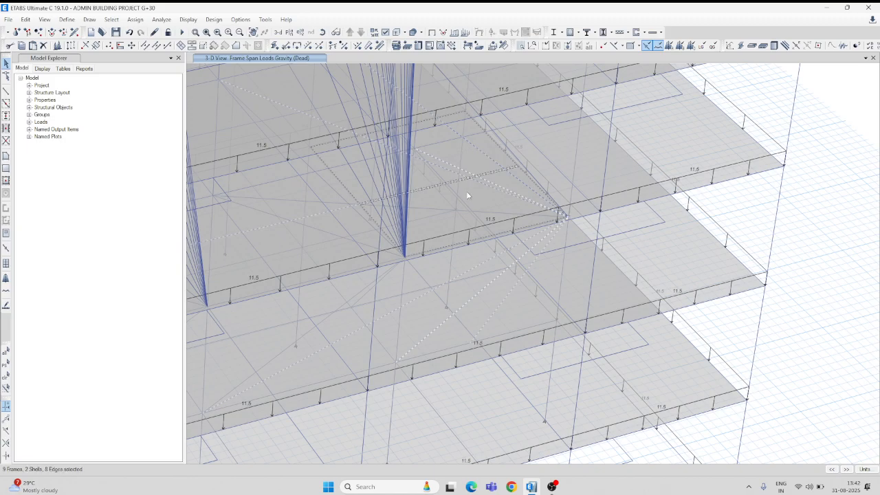
pyautogui.press('Escape')
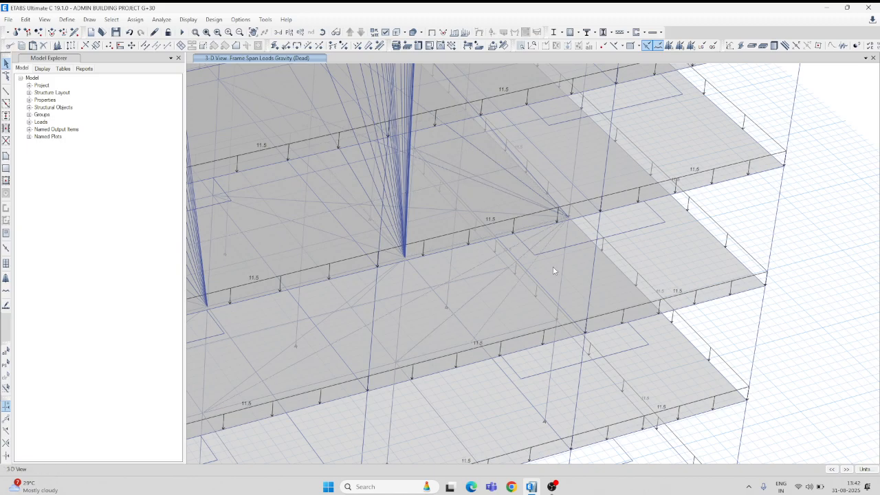
pyautogui.click(533, 275)
pyautogui.click(43, 45)
pyautogui.scroll(5, 490, 196)
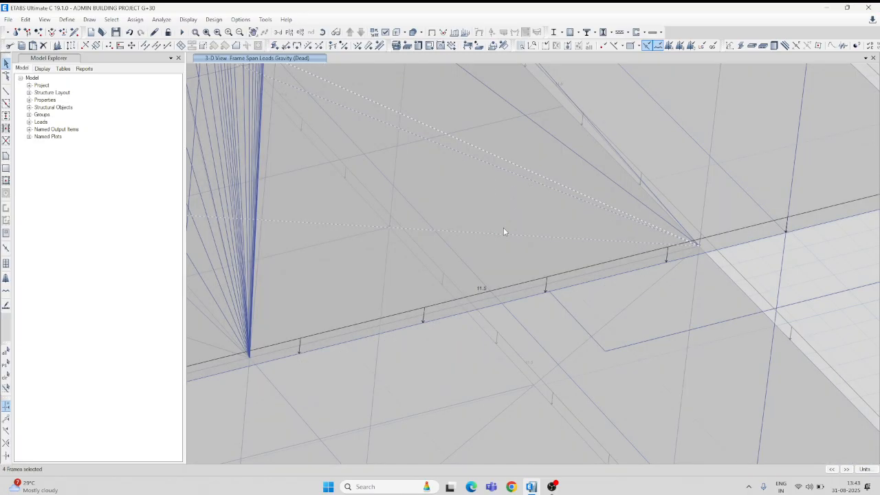
pyautogui.click(43, 45)
pyautogui.scroll(-6, 465, 238)
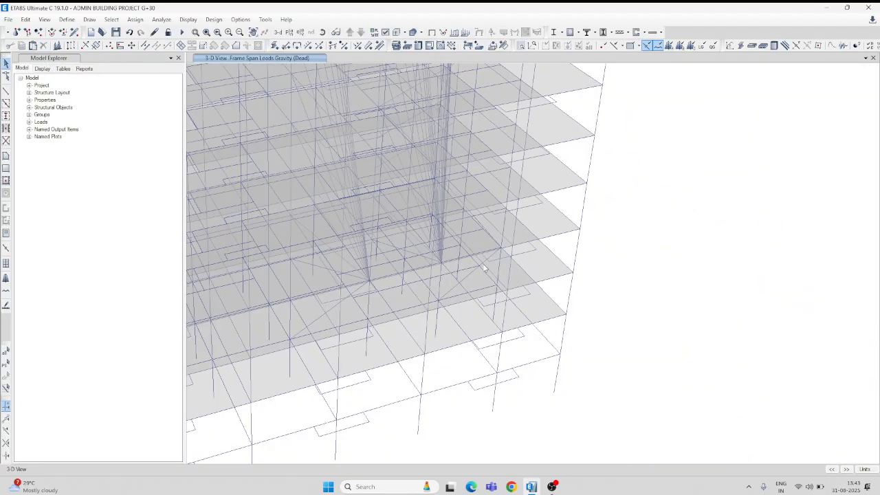
# Delete the dense group of slanted frames in the next fan along the facade, without including the floor slabs.
pyautogui.scroll(3, 482, 292)
pyautogui.click(463, 239)
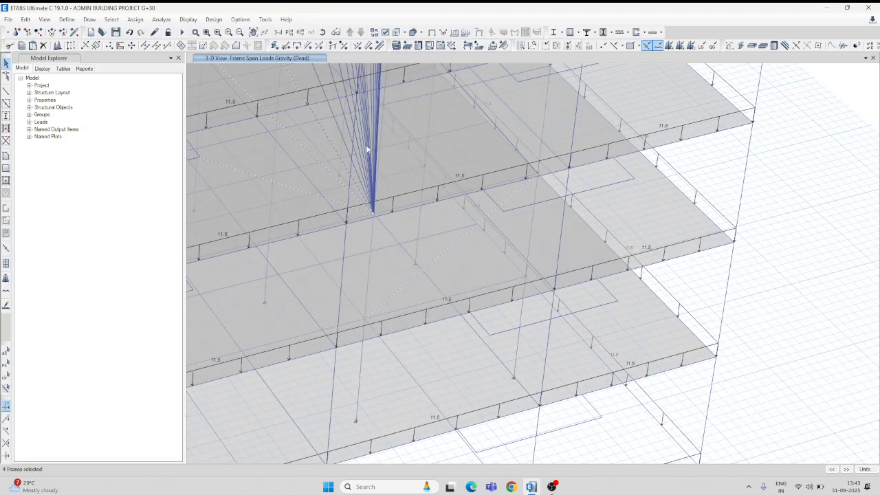
pyautogui.scroll(5, 369, 150)
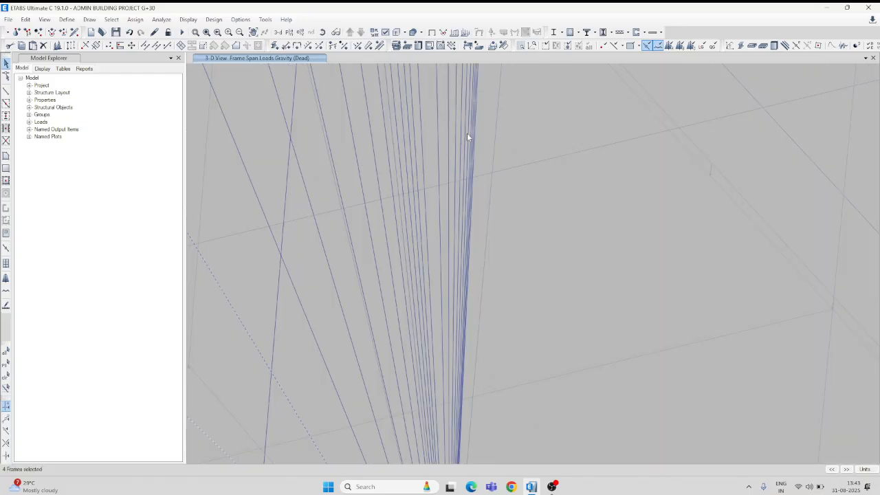
pyautogui.moveTo(489, 125); pyautogui.dragTo(326, 175)
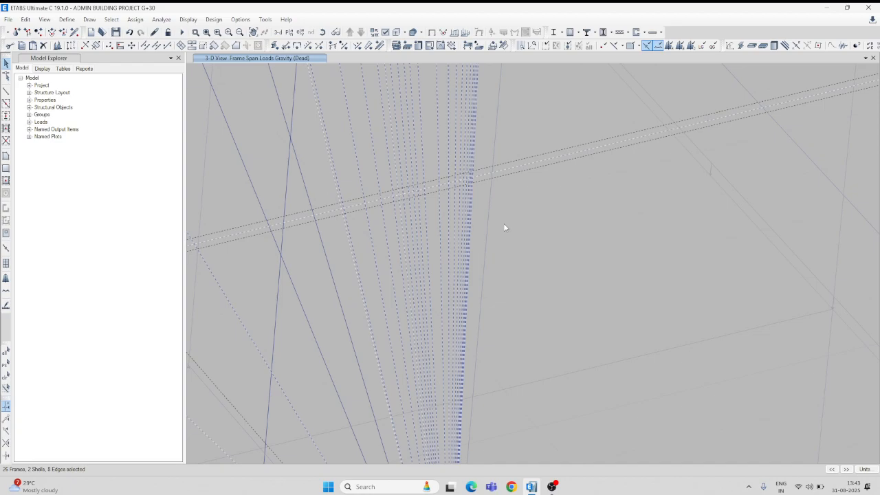
pyautogui.press('Escape')
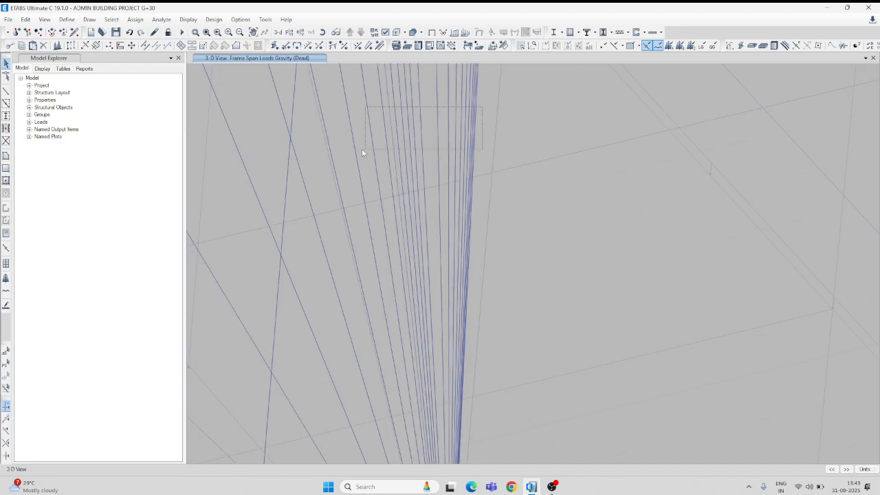
pyautogui.moveTo(364, 150); pyautogui.dragTo(343, 158)
pyautogui.click(43, 46)
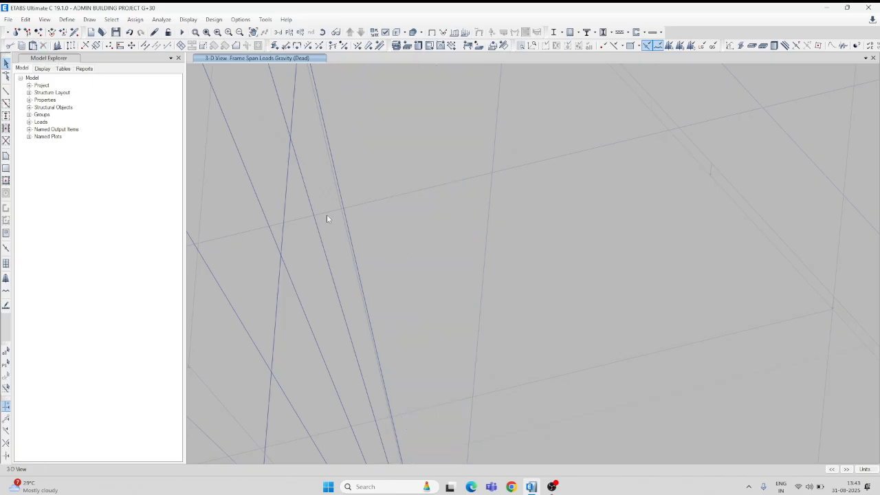
# Delete the rest of the second fan's slanted frames, including the four that still meet at its base joint.
pyautogui.scroll(2, 328, 213)
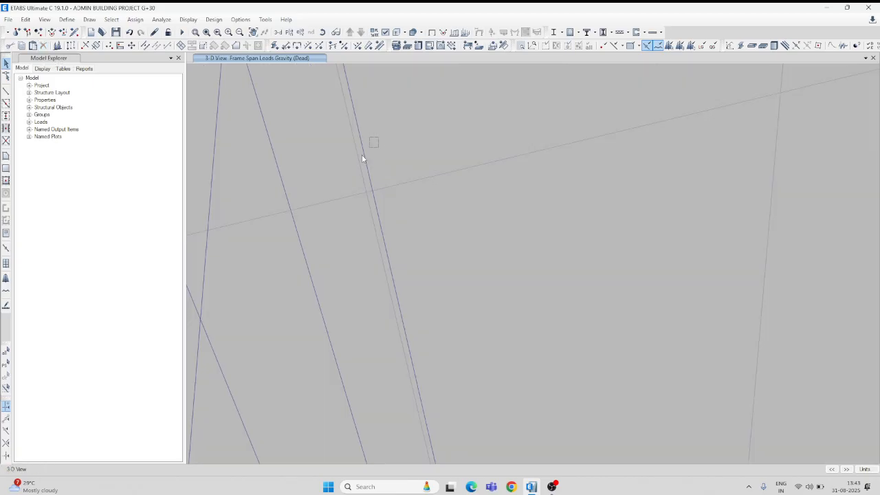
pyautogui.moveTo(363, 156); pyautogui.dragTo(334, 184)
pyautogui.click(43, 46)
pyautogui.scroll(2, 375, 261)
pyautogui.moveTo(380, 280); pyautogui.dragTo(498, 193, button='middle')
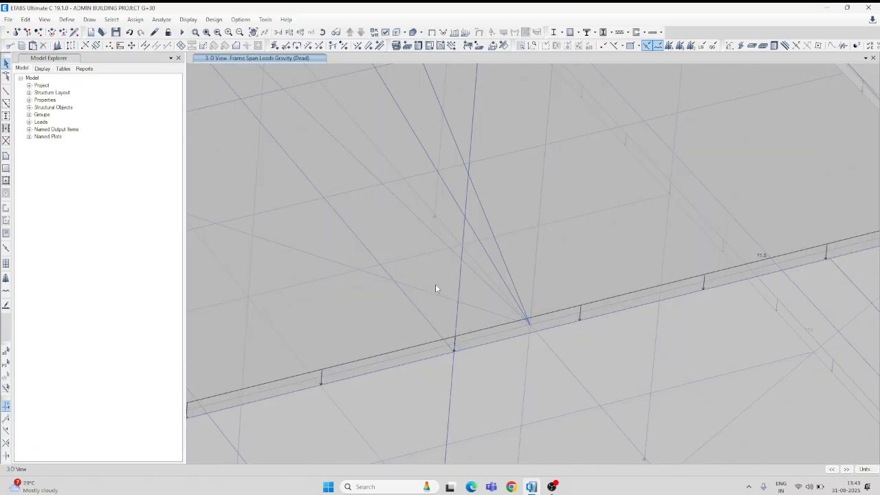
pyautogui.click(431, 303)
pyautogui.click(476, 233)
pyautogui.click(437, 236)
pyautogui.click(43, 46)
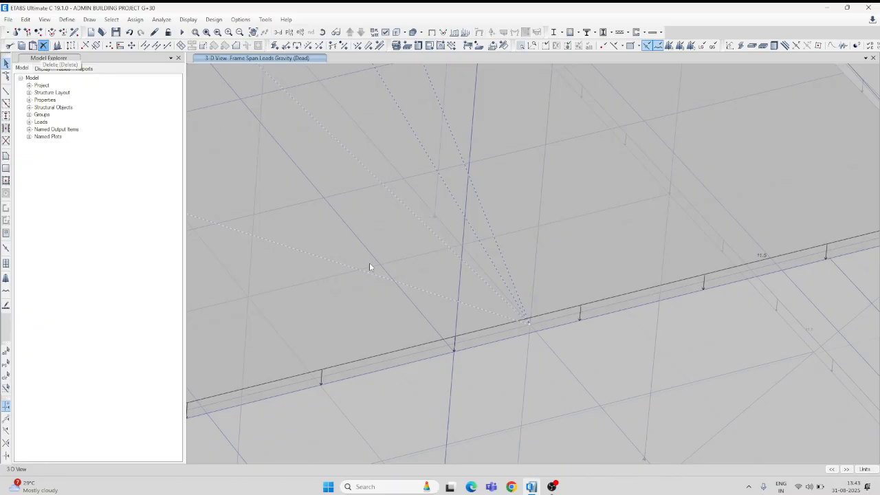
# Delete the single stray diagonal frame crossing the floor bay beside the last fan on the lower stories.
pyautogui.scroll(-5, 403, 285)
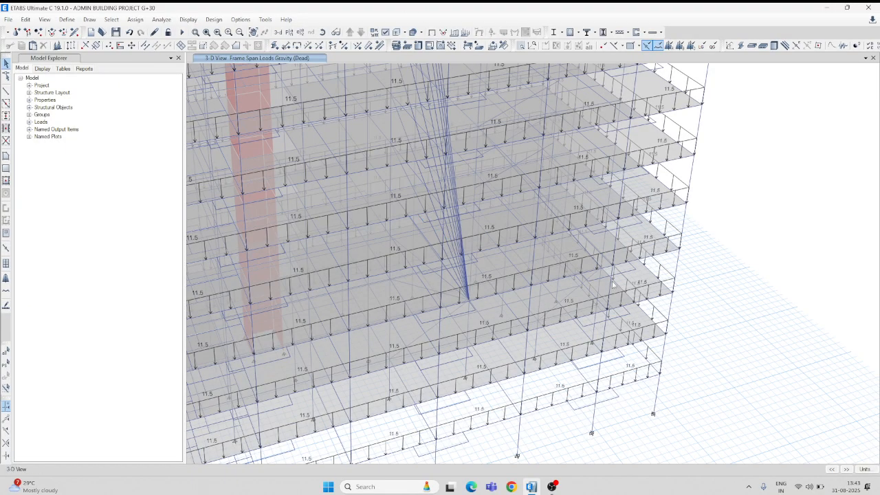
pyautogui.scroll(3, 586, 286)
pyautogui.click(562, 289)
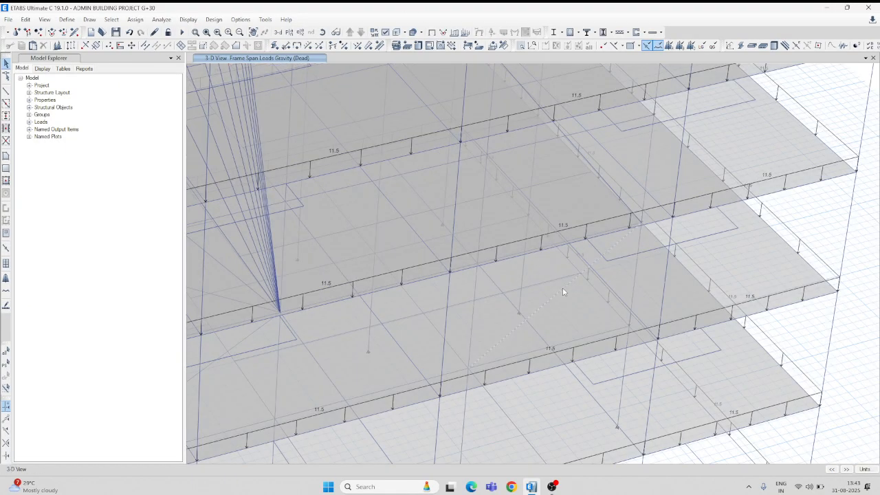
pyautogui.click(43, 47)
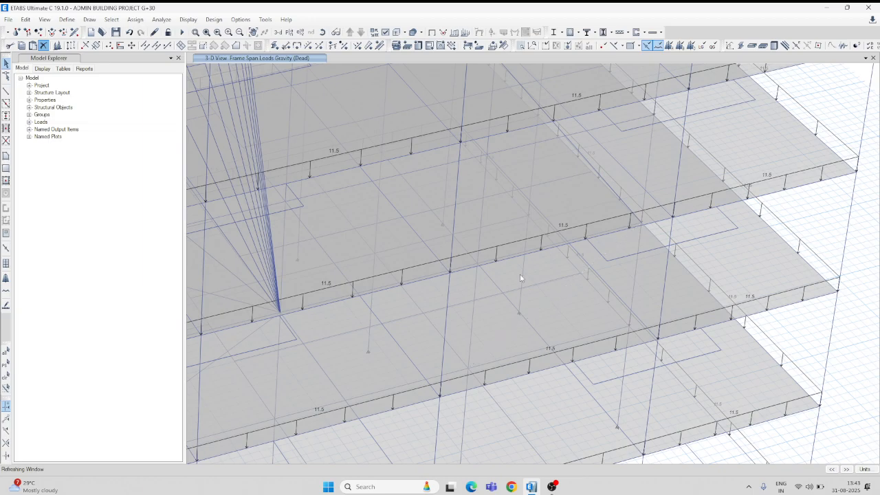
# Delete the stray diagonals in the mid-height floor bays and the last tall fan of slanted frames on the facade.
pyautogui.scroll(-4, 528, 301)
pyautogui.moveTo(445, 193); pyautogui.dragTo(536, 231, button='middle')
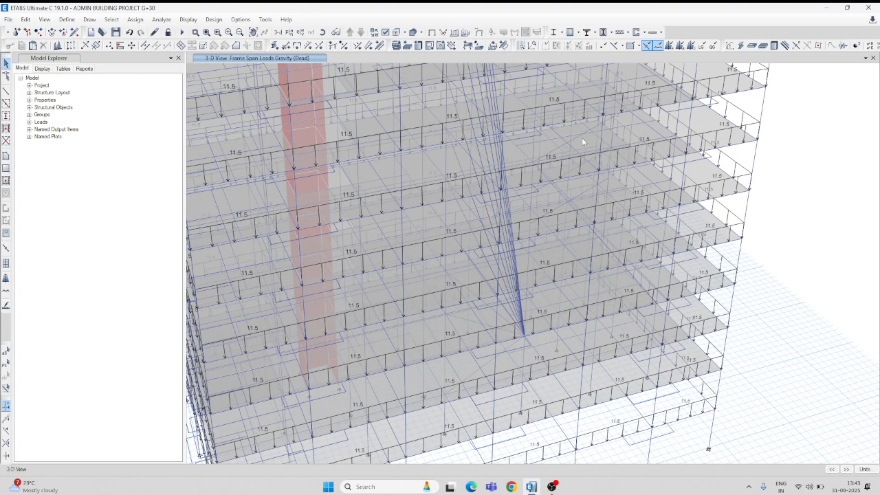
pyautogui.click(575, 137)
pyautogui.scroll(4, 587, 191)
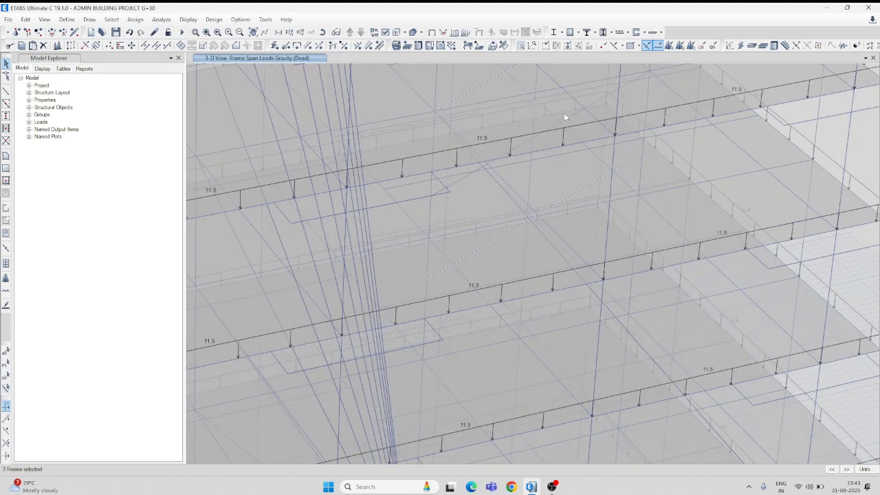
pyautogui.click(44, 45)
pyautogui.moveTo(359, 302); pyautogui.dragTo(364, 287)
pyautogui.click(44, 45)
pyautogui.click(274, 313)
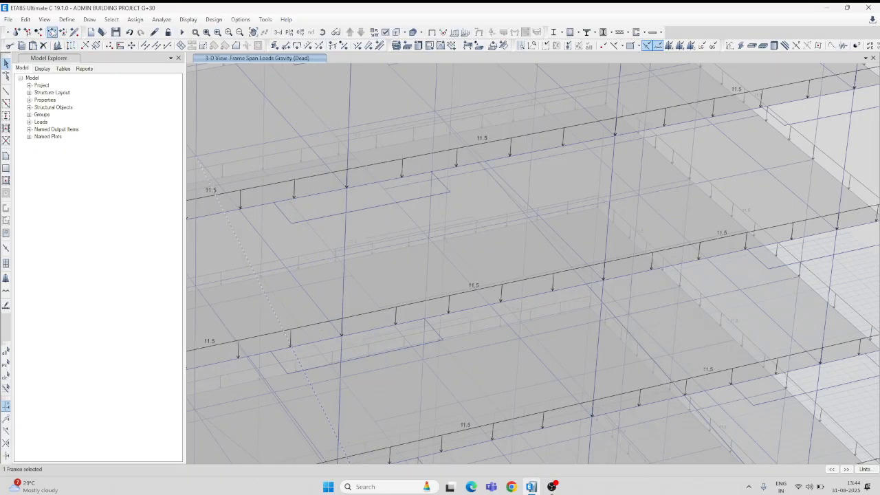
# Delete the three stray slanted frames projecting above the roof at the building's far corner.
pyautogui.scroll(-6, 334, 256)
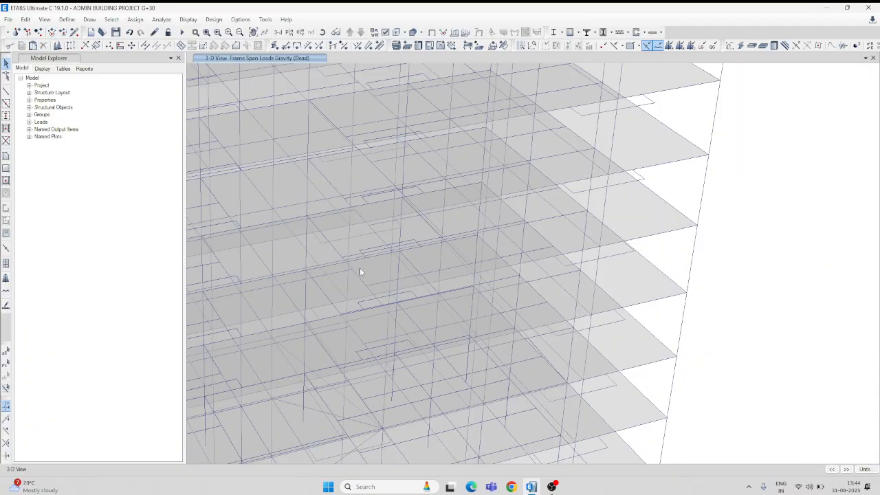
pyautogui.scroll(5, 398, 100)
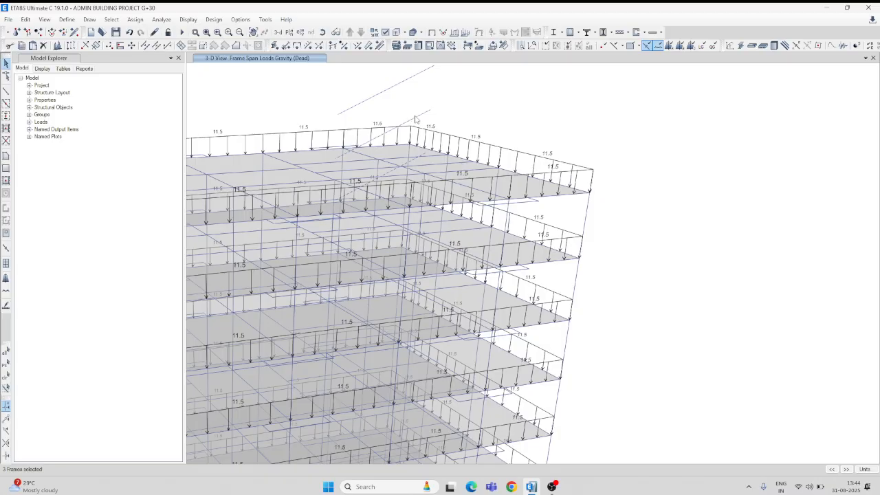
pyautogui.click(44, 45)
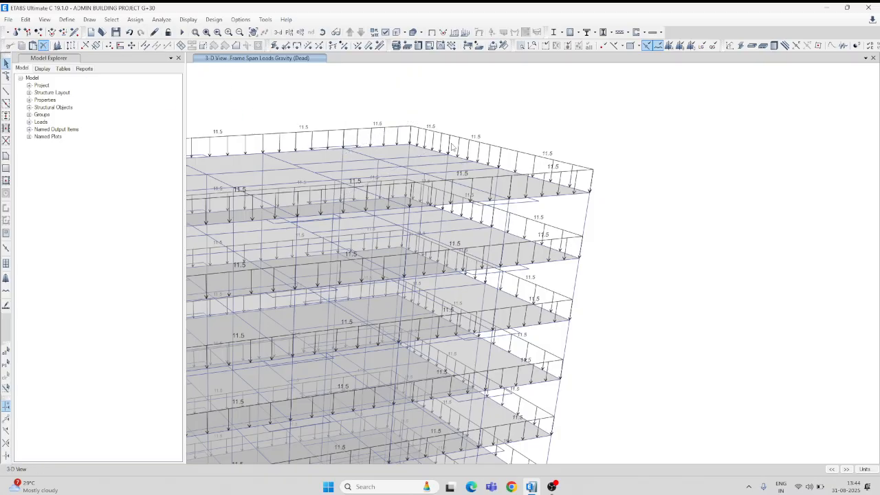
pyautogui.scroll(-5, 490, 189)
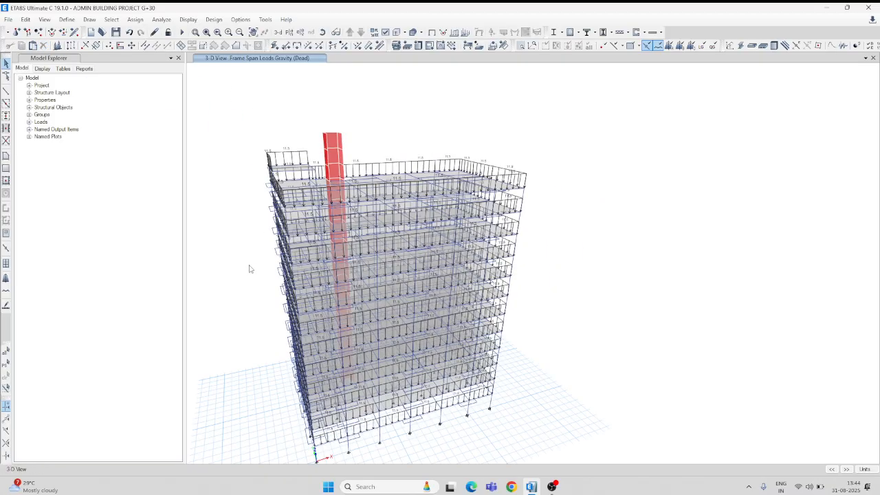
# Try deleting the diagonal frames that meet at a lower-storey front edge joint, and undo the deletion.
pyautogui.scroll(1, 303, 240)
pyautogui.scroll(4, 452, 357)
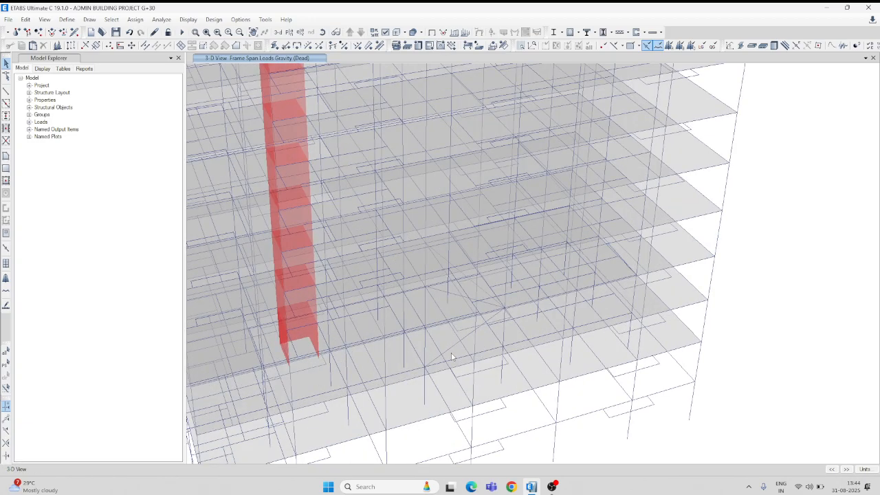
pyautogui.scroll(4, 455, 353)
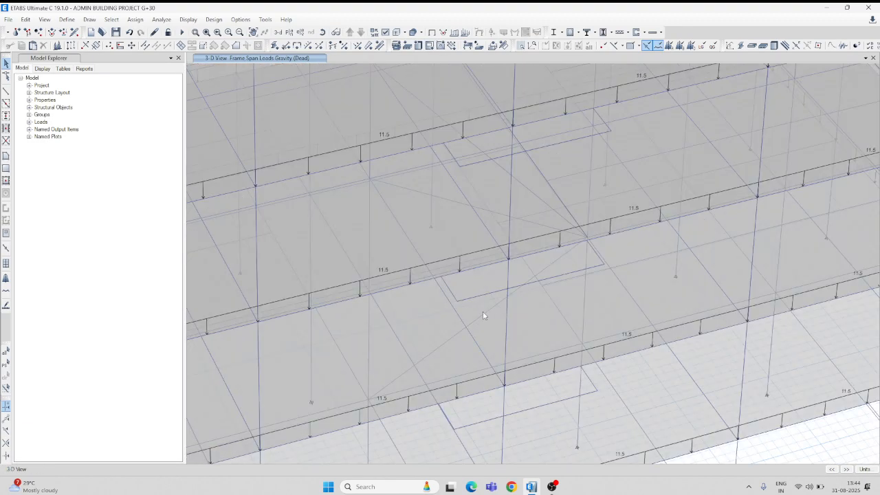
pyautogui.click(483, 314)
pyautogui.click(44, 45)
pyautogui.scroll(-5, 483, 304)
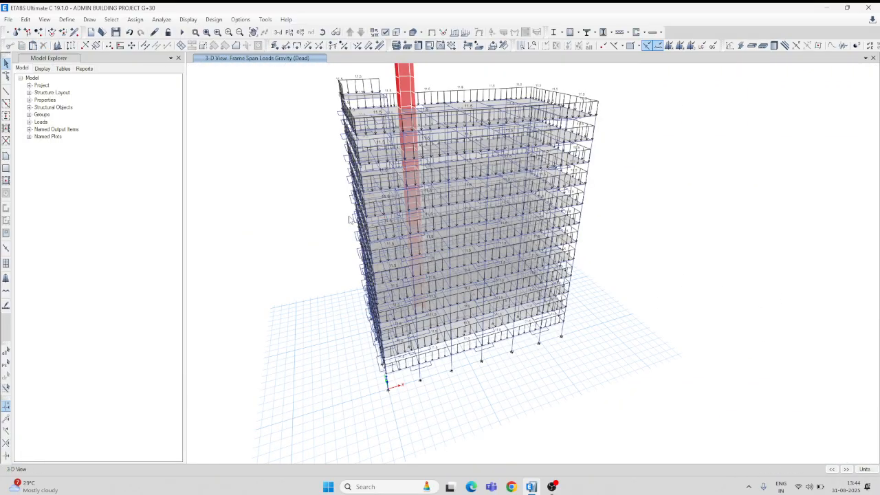
pyautogui.click(129, 35)
# Rotate the 3D model and examine the frame loads on the roof edges and the other facades.
pyautogui.click(323, 32)
pyautogui.moveTo(287, 139); pyautogui.dragTo(310, 183)
pyautogui.scroll(3, 351, 107)
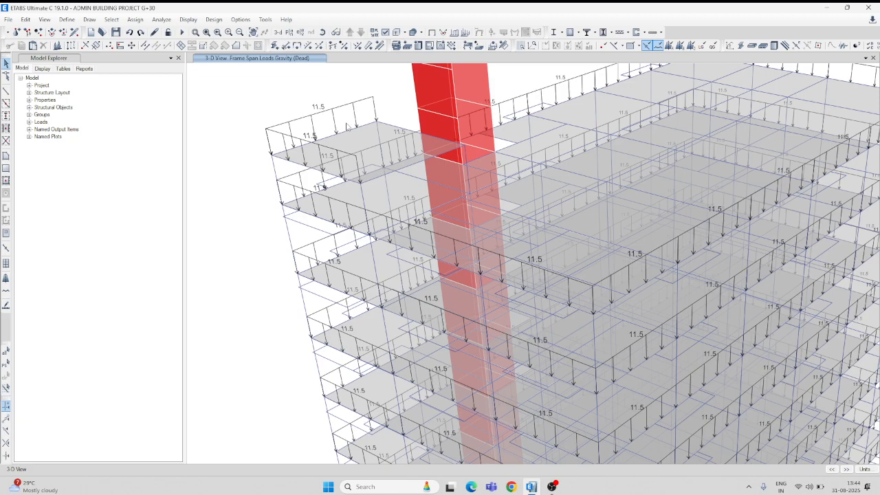
pyautogui.scroll(-3, 414, 176)
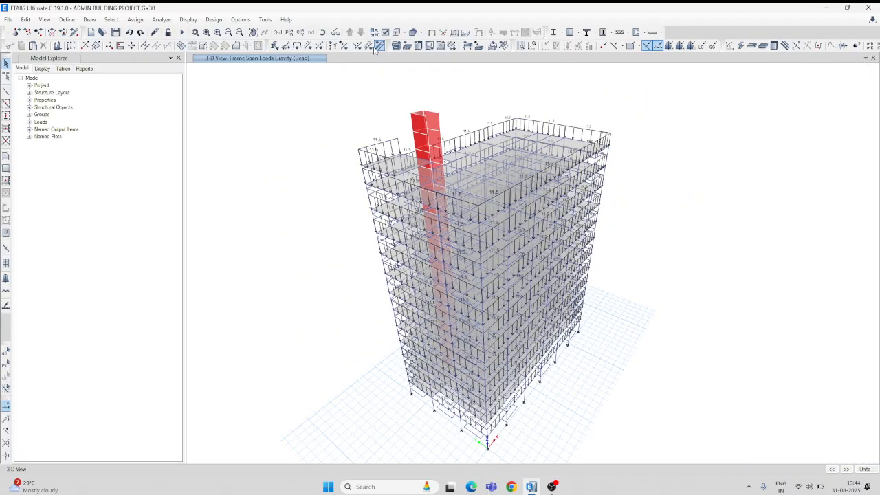
pyautogui.click(322, 32)
pyautogui.moveTo(526, 77); pyautogui.dragTo(582, 59)
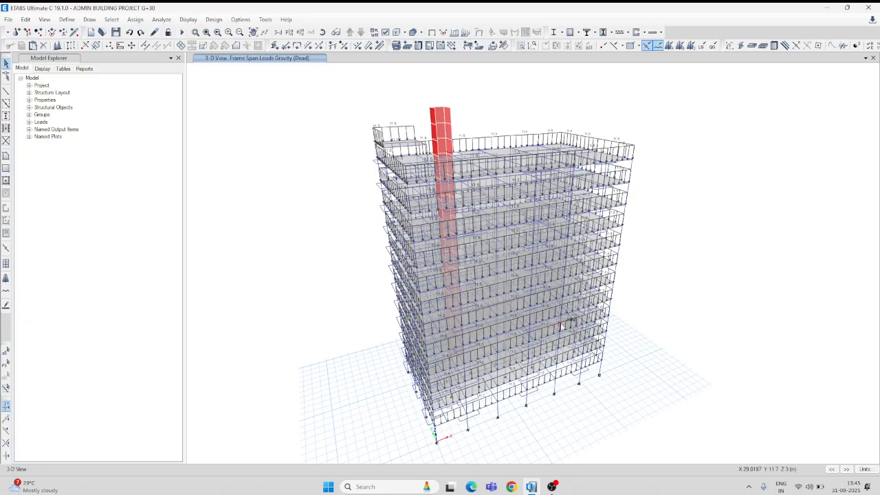
# Delete the slanted frames converging on the lower-storey front edge joint between the lift shaft and the corner.
pyautogui.scroll(3, 547, 358)
pyautogui.scroll(2, 464, 404)
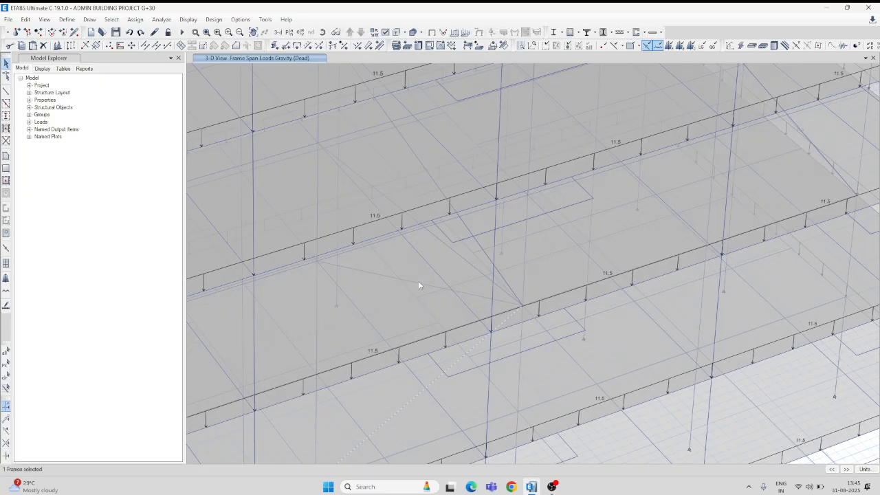
pyautogui.click(356, 174)
pyautogui.click(44, 46)
pyautogui.scroll(-5, 447, 282)
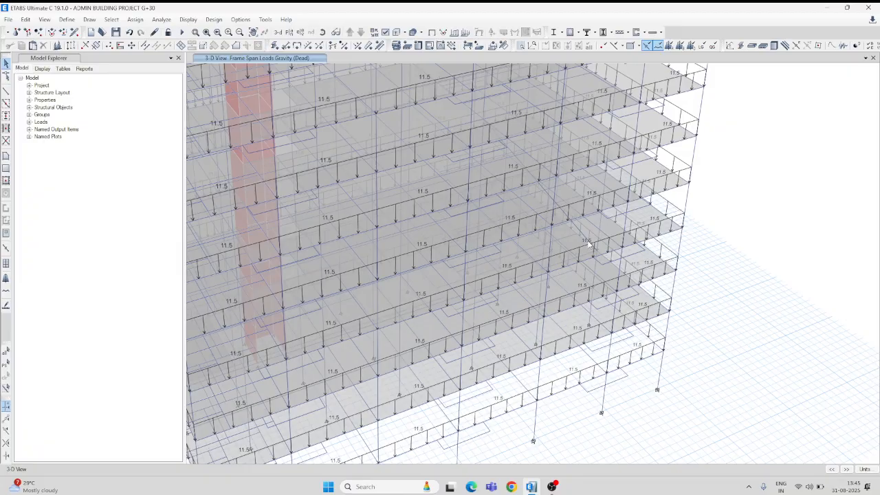
# Delete the remaining slanted frame behind the front facade on the lower storeys.
pyautogui.scroll(5, 579, 241)
pyautogui.click(521, 156)
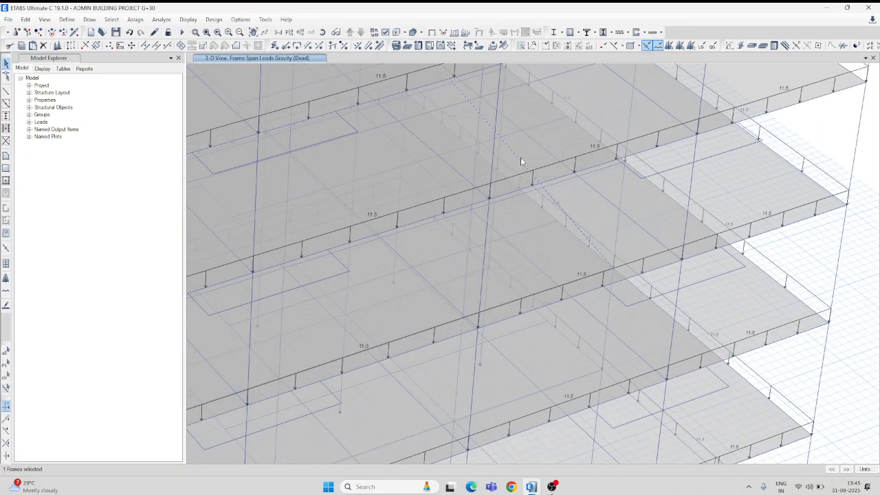
pyautogui.click(43, 46)
pyautogui.scroll(-5, 535, 299)
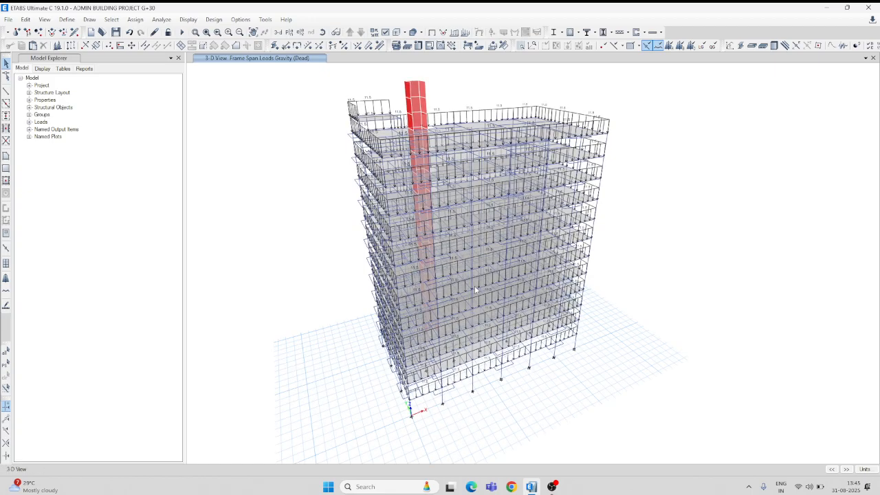
# Inspect the front facade for leftover slanted frames and open the plan view of the 1ST FLOOR.
pyautogui.click(322, 32)
pyautogui.moveTo(466, 84); pyautogui.dragTo(492, 289)
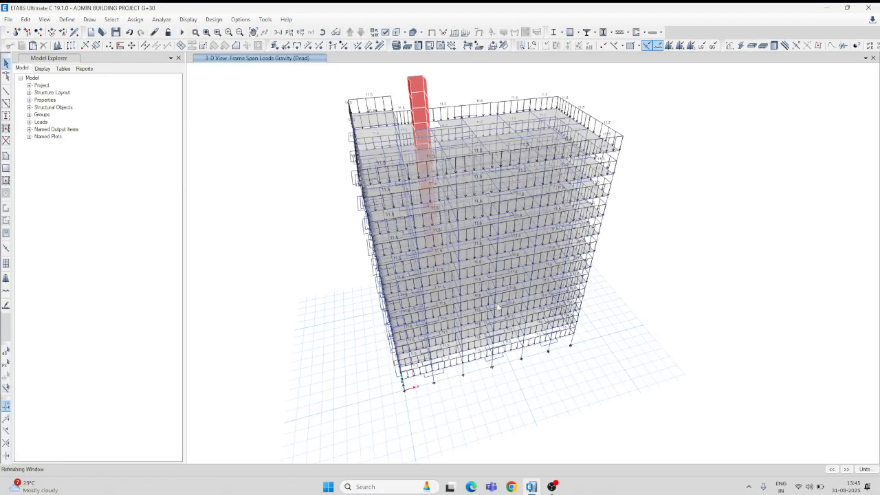
pyautogui.scroll(5, 498, 306)
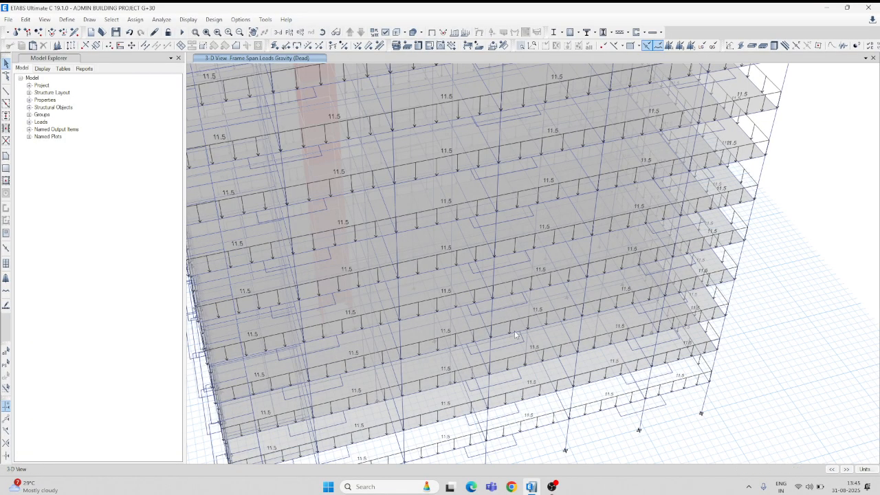
pyautogui.scroll(-5, 448, 320)
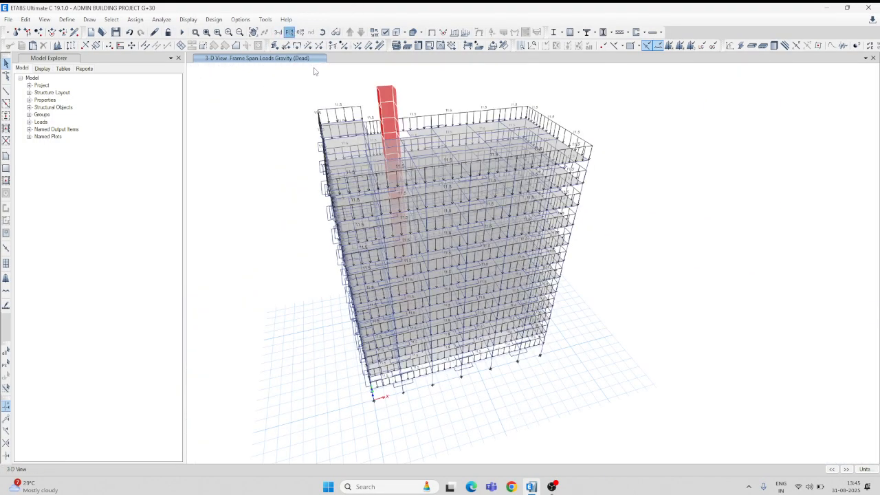
pyautogui.click(290, 32)
pyautogui.click(394, 294)
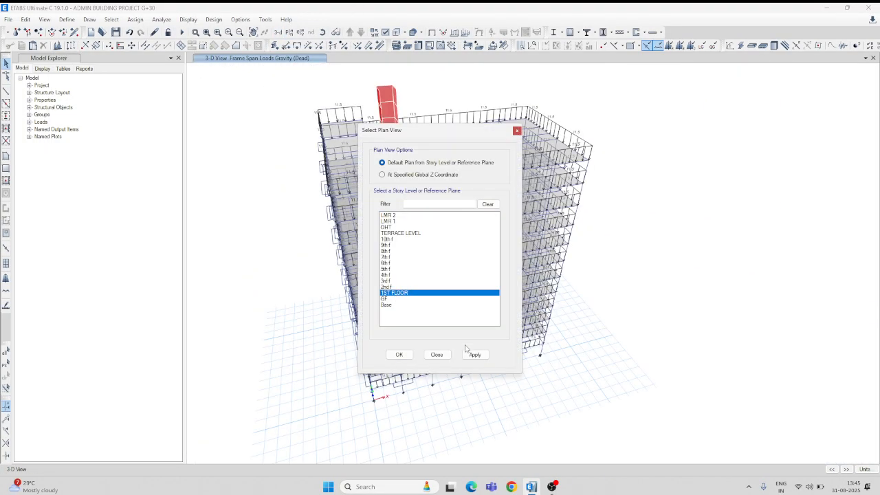
pyautogui.click(475, 355)
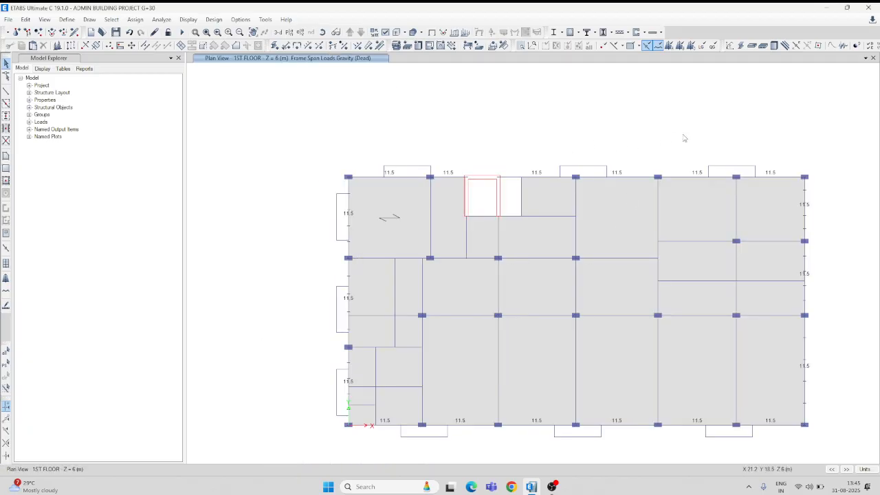
pyautogui.moveTo(683, 137); pyautogui.dragTo(643, 81, button='middle')
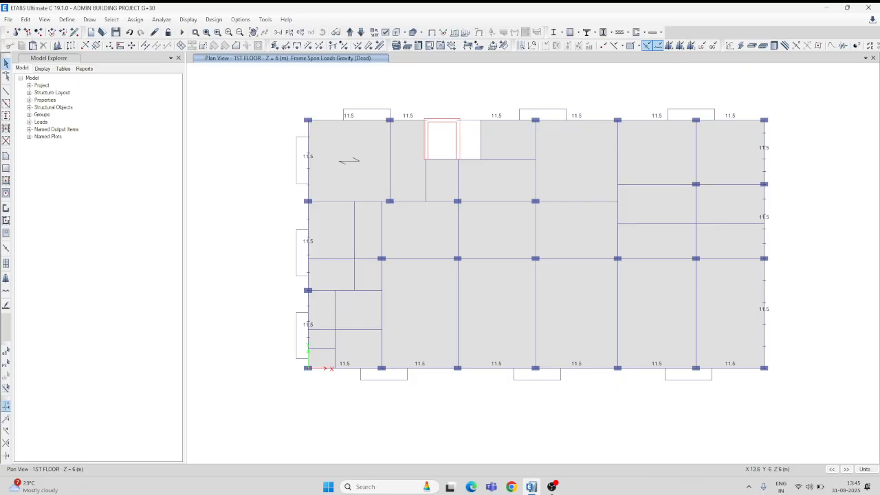
# Switch to Calculator and subtract 0.5 from 3 for the internal wall height.
pyautogui.click(383, 487)
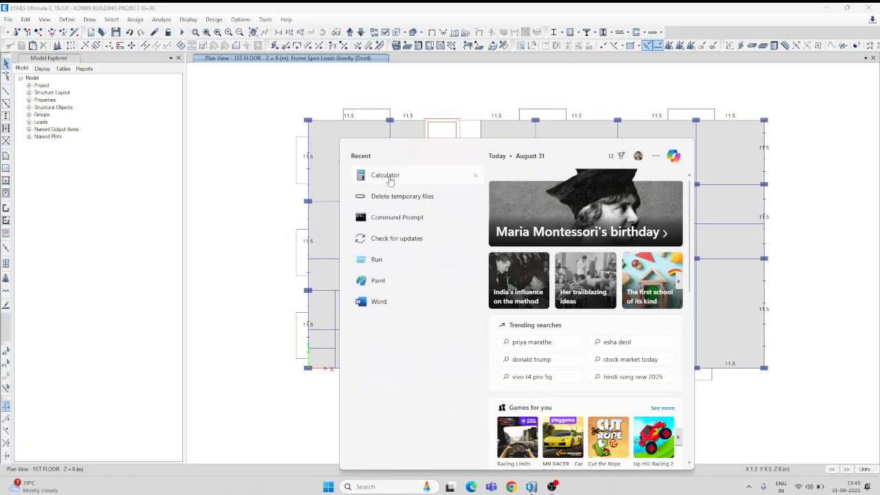
pyautogui.click(385, 176)
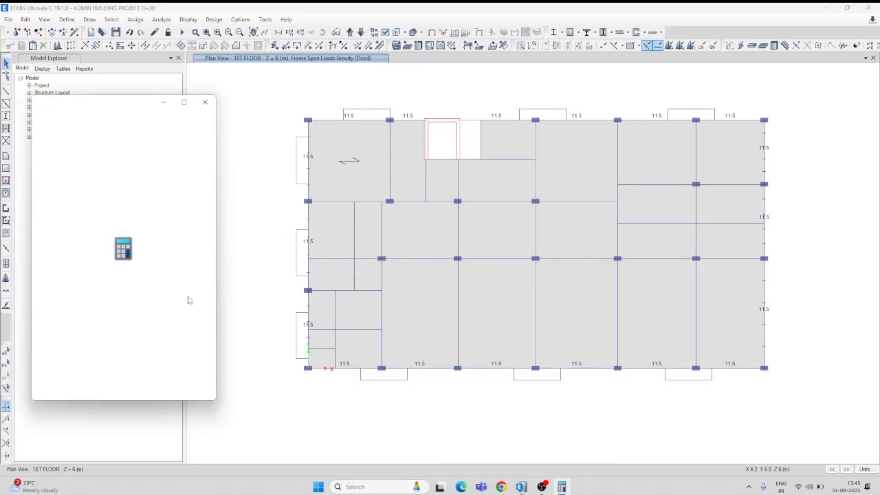
pyautogui.click(146, 351)
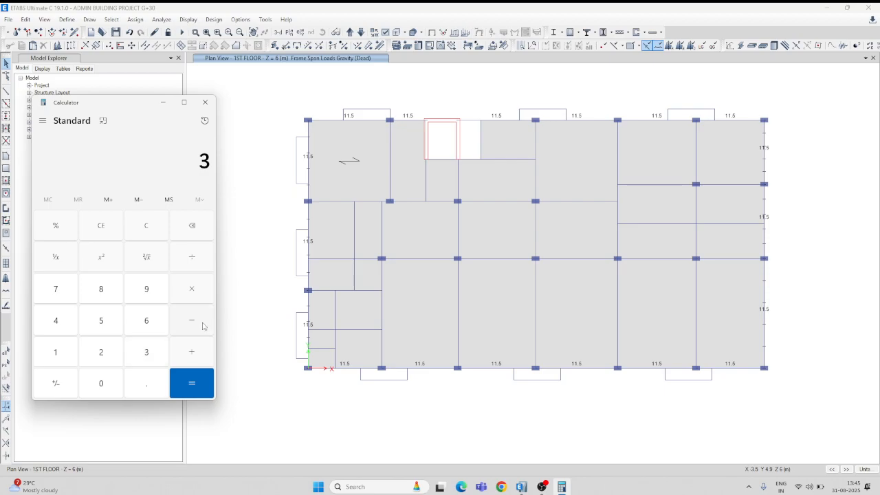
pyautogui.click(101, 383)
pyautogui.click(146, 384)
pyautogui.click(103, 353)
pyautogui.click(142, 226)
pyautogui.click(151, 349)
pyautogui.click(110, 380)
pyautogui.click(146, 383)
pyautogui.click(101, 324)
pyautogui.click(192, 383)
# Multiply the wall height by 0.15 and by 20 to get the internal wall load, and close Calculator.
pyautogui.click(101, 386)
pyautogui.click(146, 386)
pyautogui.click(56, 348)
pyautogui.click(98, 324)
pyautogui.click(198, 293)
pyautogui.click(111, 354)
pyautogui.click(115, 385)
pyautogui.click(191, 383)
pyautogui.click(210, 103)
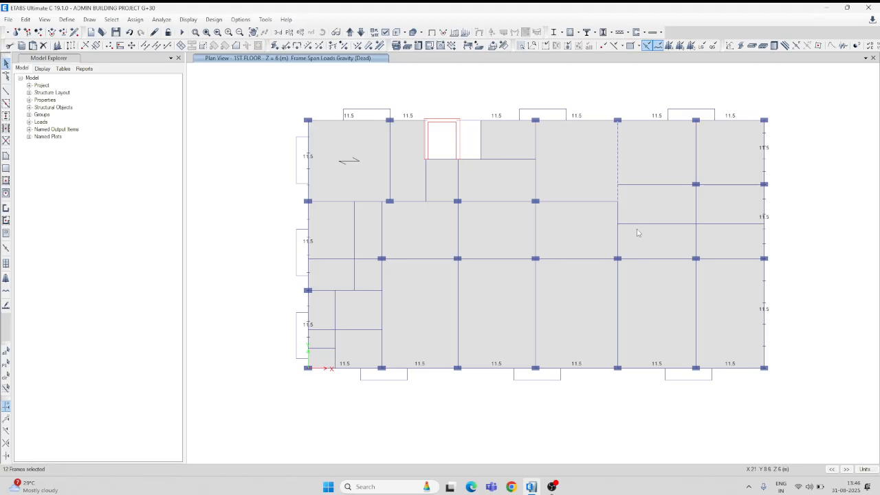
# Select the interior beams on the 1ST FLOOR plan in the two bays at the far X end, across all stories.
pyautogui.click(618, 210)
pyautogui.click(656, 185)
pyautogui.click(698, 155)
pyautogui.scroll(3, 699, 196)
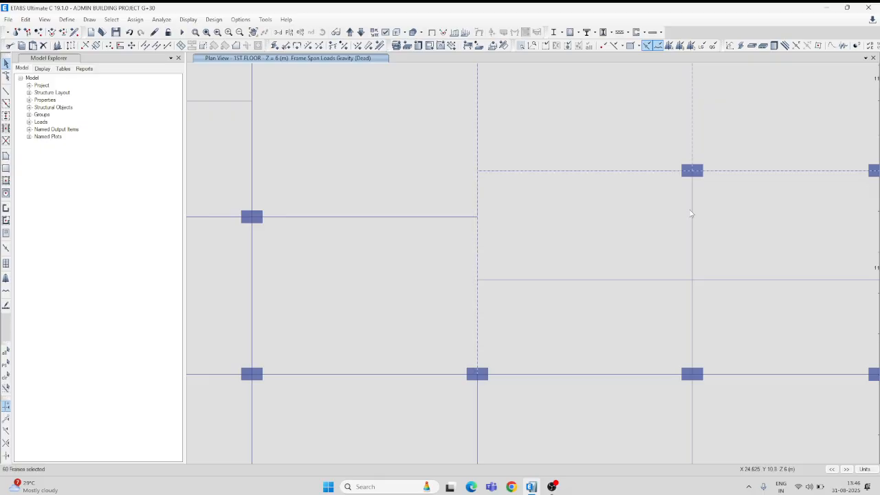
pyautogui.click(717, 280)
pyautogui.scroll(-3, 656, 372)
pyautogui.click(688, 364)
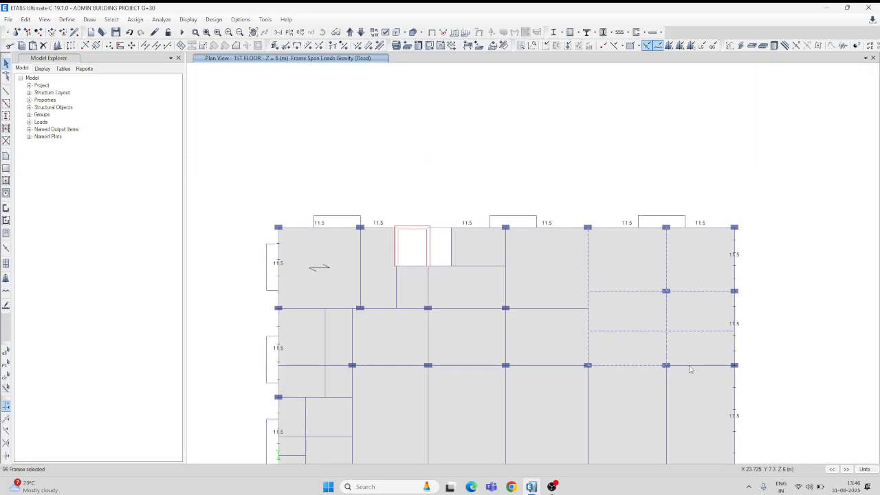
pyautogui.moveTo(695, 392); pyautogui.dragTo(713, 264, button='middle')
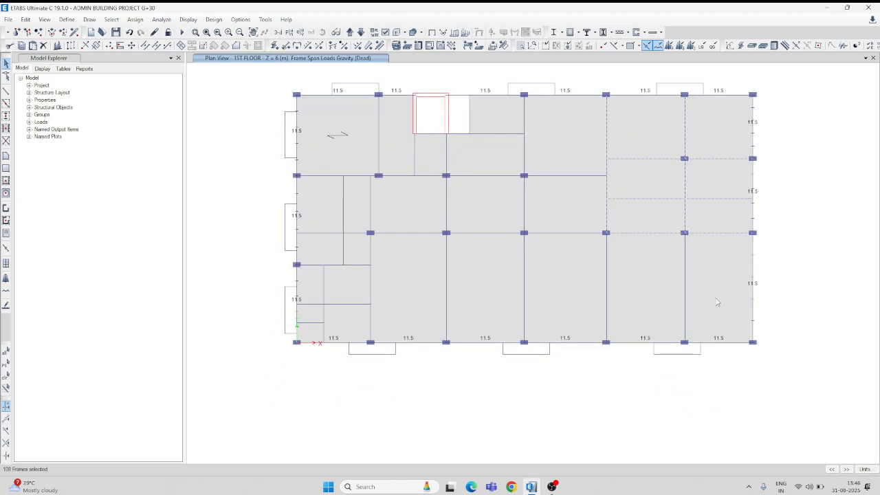
# Add the interior beams of the middle bays, including those beside and below the lift shaft, to the selection.
pyautogui.click(608, 272)
pyautogui.click(576, 234)
pyautogui.click(584, 176)
pyautogui.click(531, 218)
pyautogui.click(525, 261)
pyautogui.click(448, 290)
pyautogui.click(450, 214)
pyautogui.click(449, 161)
pyautogui.click(467, 176)
pyautogui.click(494, 136)
# Add the interior beams between the lift shaft and the origin-side edge to the selection, including the short secondary beams.
pyautogui.click(429, 177)
pyautogui.click(415, 165)
pyautogui.click(364, 175)
pyautogui.click(344, 202)
pyautogui.click(372, 207)
pyautogui.click(398, 232)
pyautogui.click(370, 247)
pyautogui.click(362, 265)
pyautogui.click(324, 289)
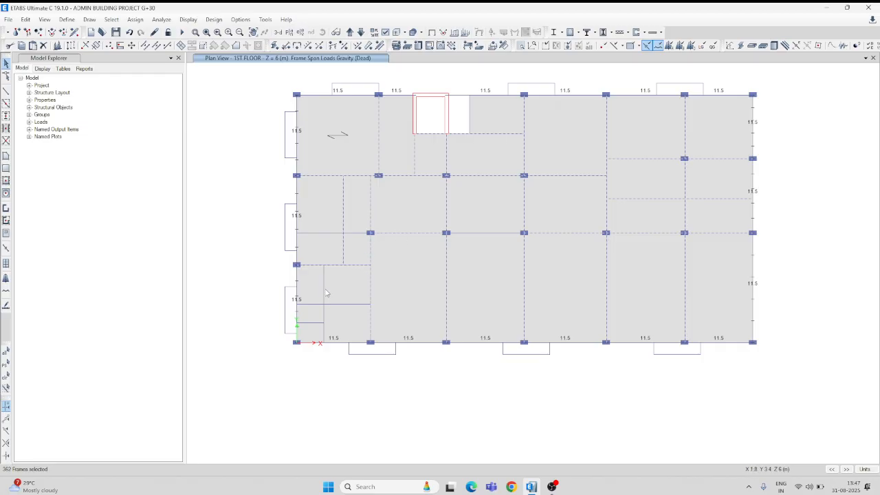
pyautogui.click(319, 324)
pyautogui.click(336, 235)
# Assign a uniform distributed Dead load of 7.5 kN/m in the Gravity direction to the selected interior beams, replacing existing loads.
pyautogui.click(137, 19)
pyautogui.moveTo(165, 108)
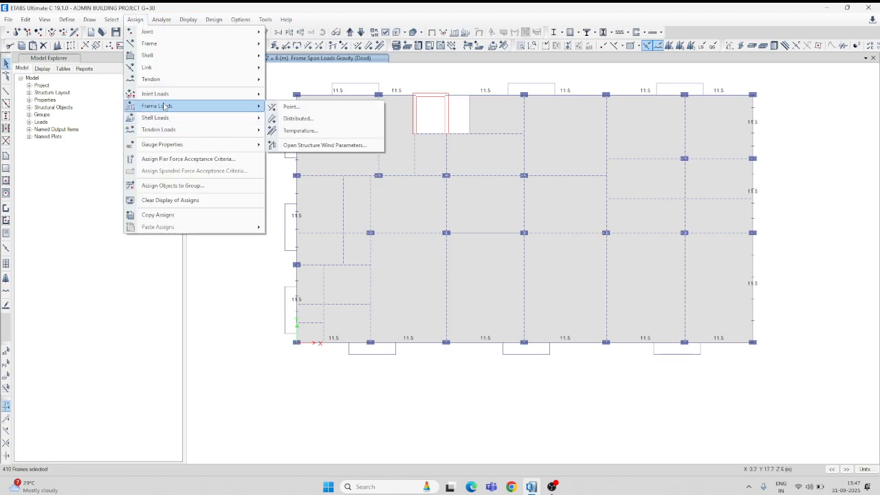
pyautogui.click(308, 123)
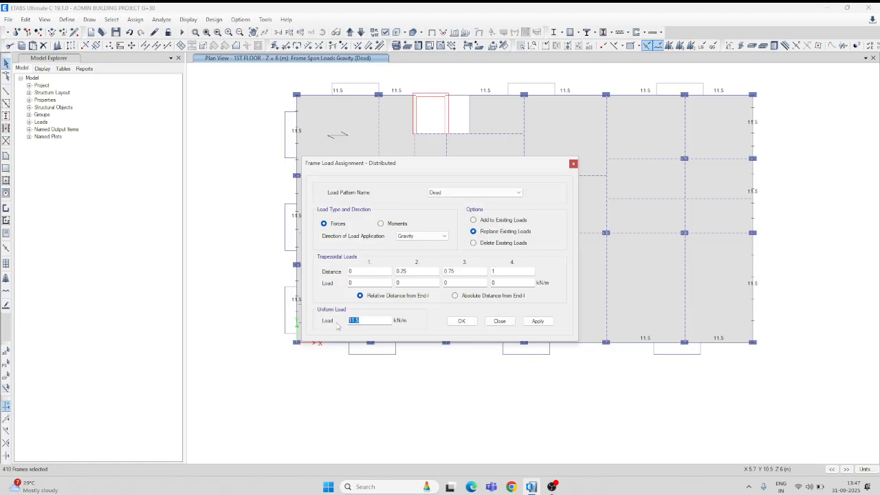
pyautogui.write('7')
pyautogui.click(531, 322)
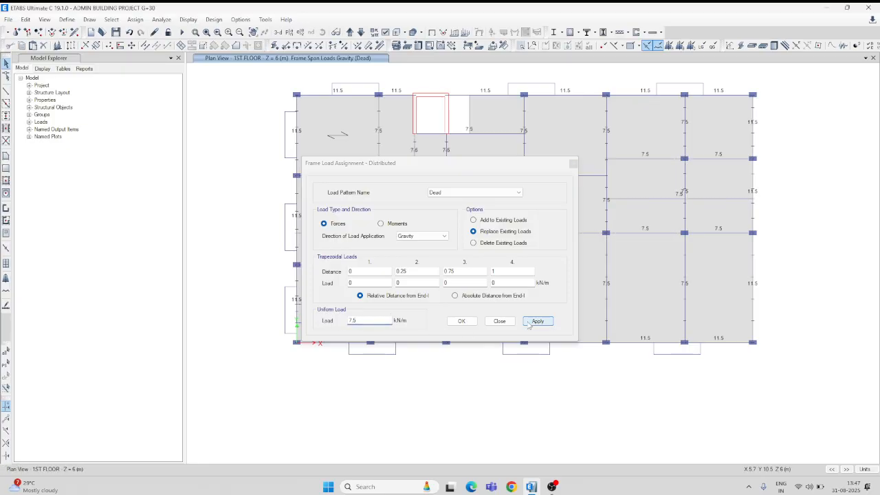
pyautogui.click(462, 321)
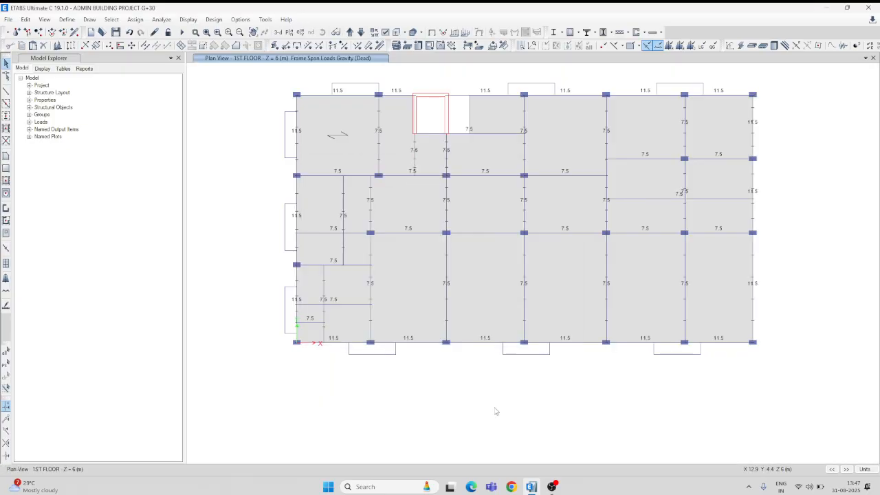
# Examine the assigned beam loads in the rotated 3D view and on the GF plan.
pyautogui.click(278, 33)
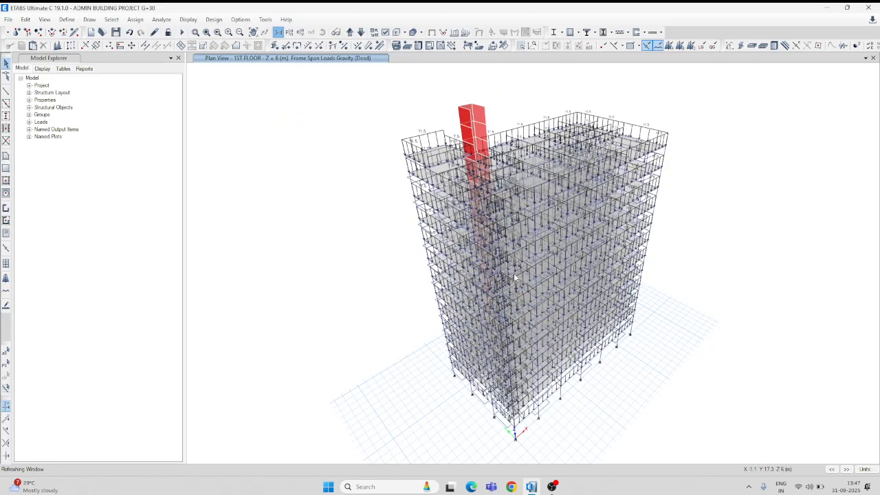
pyautogui.click(322, 33)
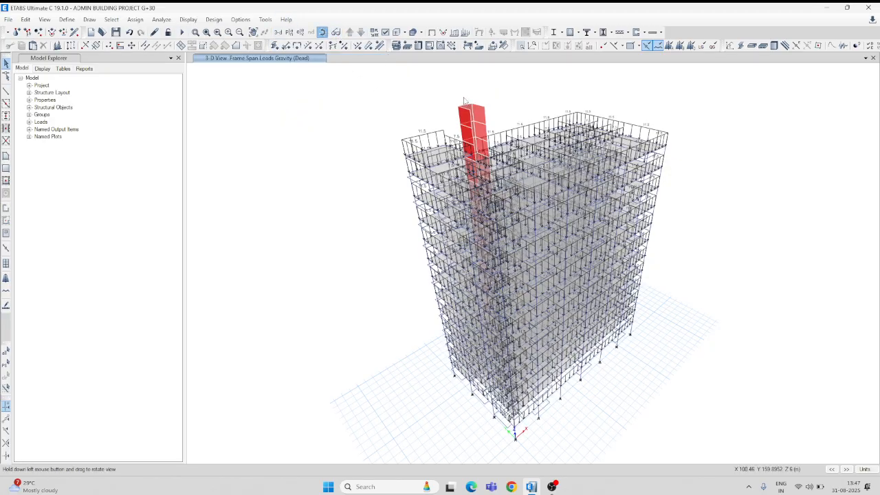
pyautogui.moveTo(507, 99); pyautogui.dragTo(556, 93)
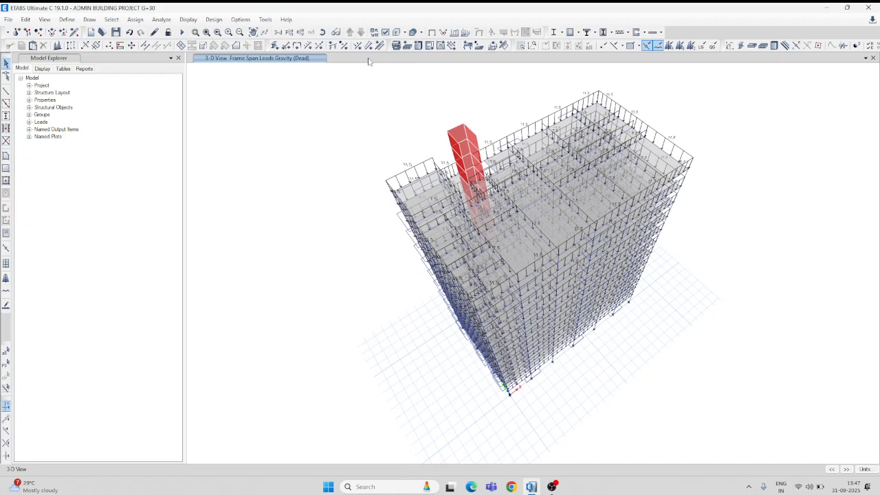
pyautogui.click(322, 32)
pyautogui.moveTo(373, 118); pyautogui.dragTo(398, 54)
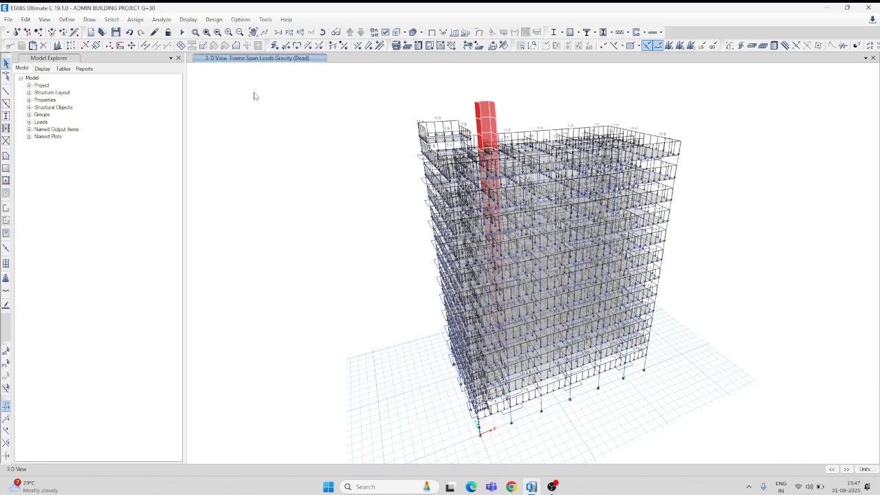
pyautogui.click(289, 33)
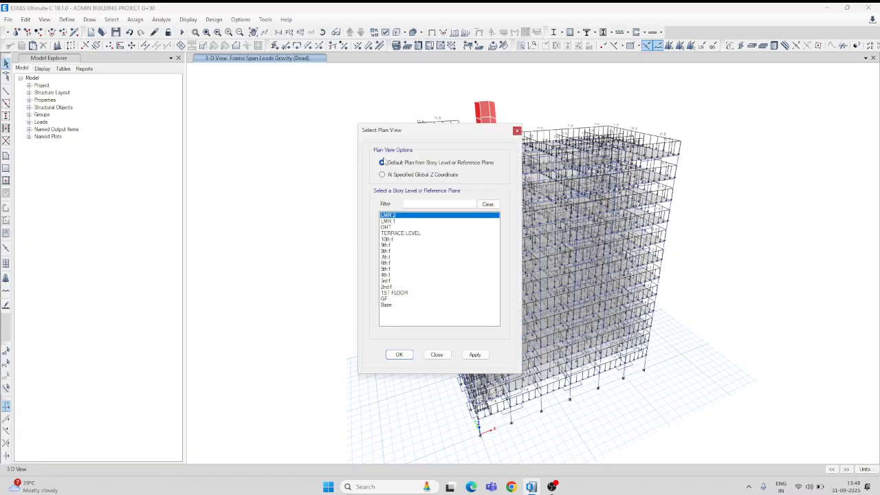
pyautogui.click(393, 300)
pyautogui.click(474, 354)
pyautogui.click(402, 356)
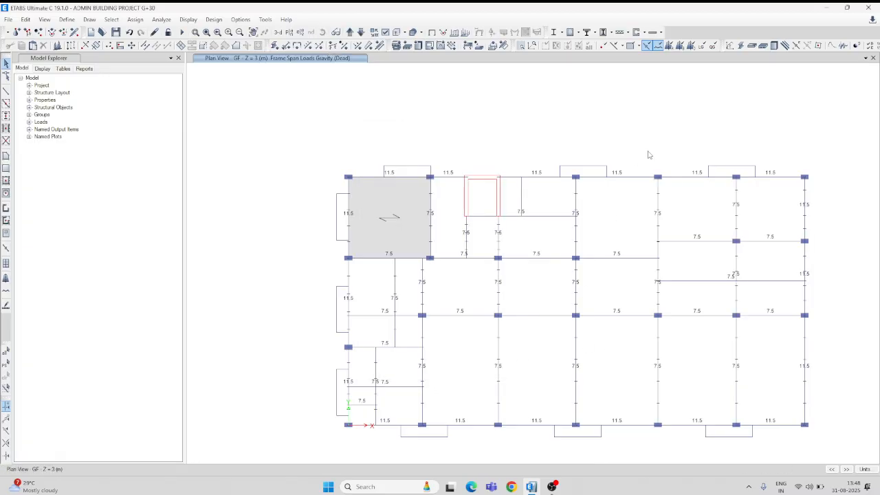
pyautogui.moveTo(647, 151); pyautogui.dragTo(603, 113, button='middle')
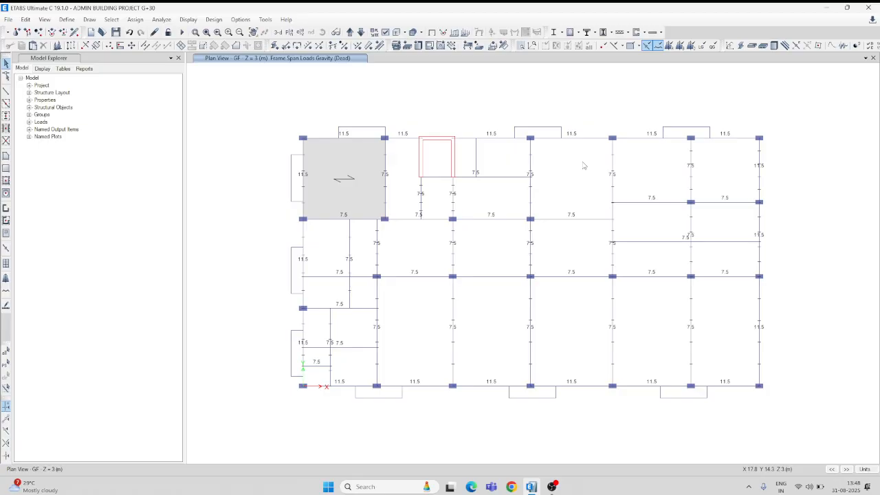
# Open the plan view of the TERRACE LEVEL.
pyautogui.click(289, 32)
pyautogui.click(397, 233)
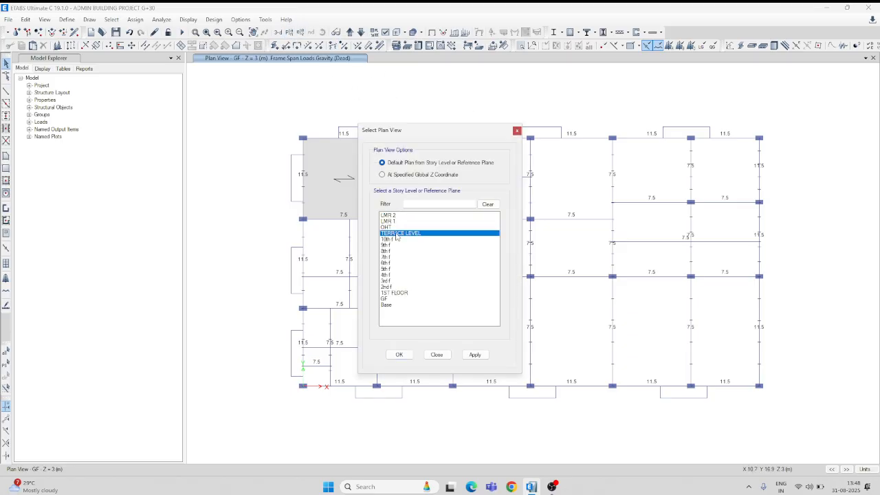
pyautogui.click(474, 354)
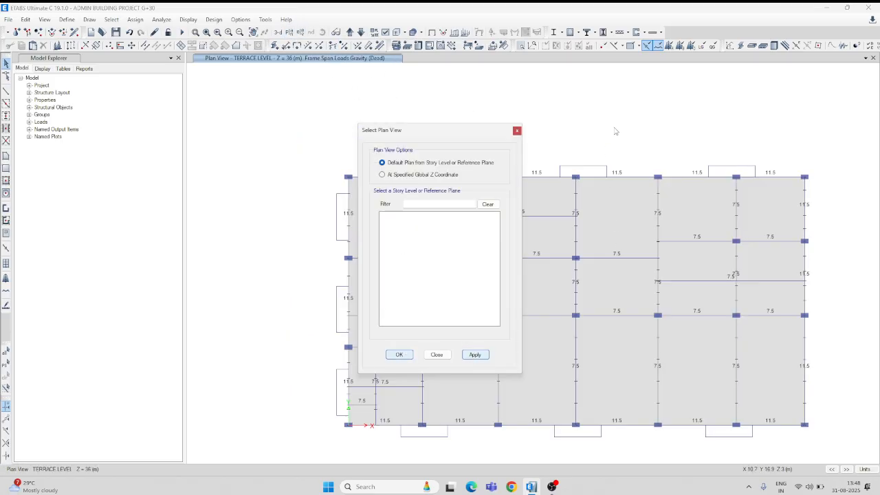
pyautogui.moveTo(637, 132); pyautogui.dragTo(606, 89, button='middle')
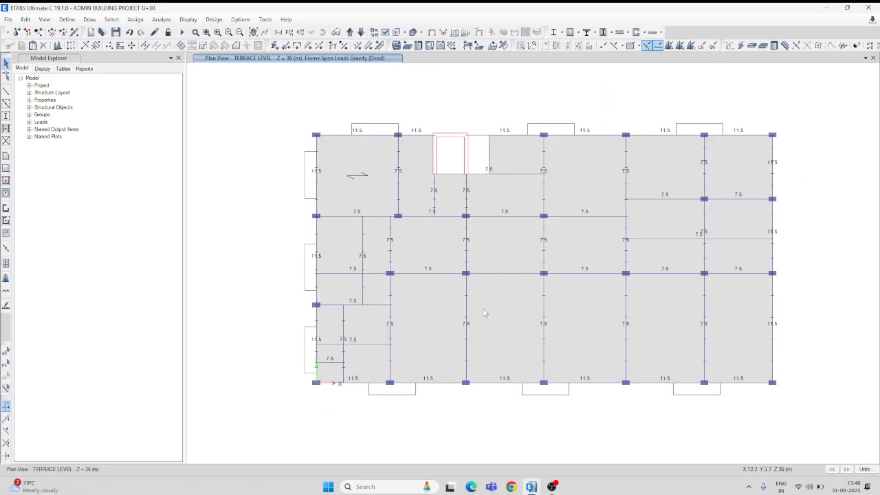
# Clear the load display from the terrace plan and limit selection to One Story.
pyautogui.click(432, 32)
pyautogui.click(810, 469)
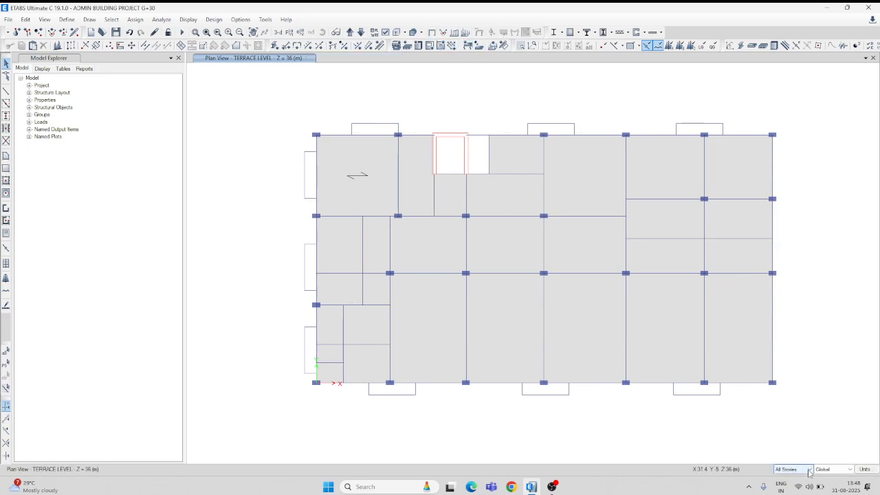
pyautogui.click(791, 477)
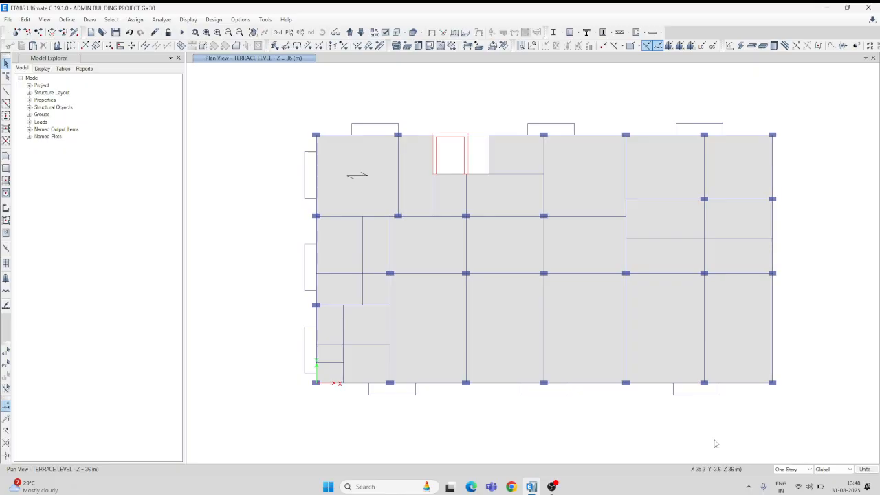
# Select the terrace-level interior beams in the bays at the far X end, including the two intermediate beam lines.
pyautogui.click(544, 191)
pyautogui.click(626, 178)
pyautogui.click(627, 231)
pyautogui.click(652, 200)
pyautogui.click(705, 181)
pyautogui.click(721, 199)
pyautogui.click(726, 239)
pyautogui.click(689, 238)
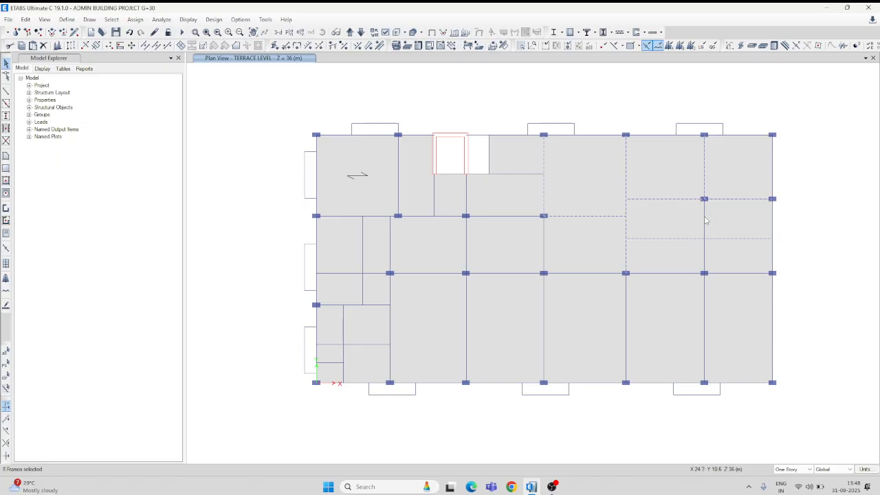
pyautogui.click(674, 273)
pyautogui.click(721, 274)
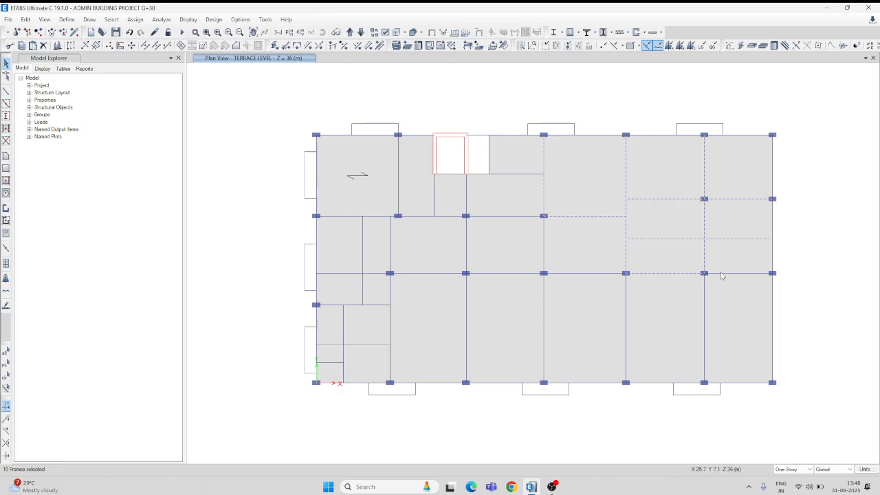
# Add the terrace-level interior beams in the middle bays to the selection, including the short beams below the lift and staircase openings.
pyautogui.click(627, 314)
pyautogui.click(574, 274)
pyautogui.click(522, 274)
pyautogui.click(548, 256)
pyautogui.click(466, 246)
pyautogui.click(465, 205)
pyautogui.click(507, 174)
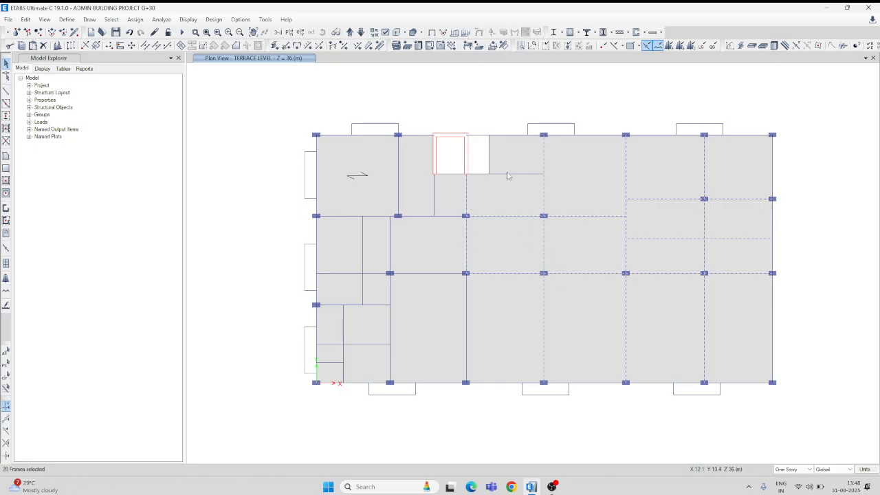
pyautogui.click(434, 199)
pyautogui.click(422, 273)
pyautogui.click(391, 255)
# Add the remaining interior beams in the bays near the X = 0 edge to the selection.
pyautogui.click(413, 216)
pyautogui.click(364, 241)
pyautogui.click(377, 217)
pyautogui.click(346, 273)
pyautogui.click(345, 334)
pyautogui.click(360, 345)
pyautogui.click(333, 363)
pyautogui.click(374, 124)
# Delete the existing distributed Dead loads from the selected terrace-level interior beams.
pyautogui.click(137, 18)
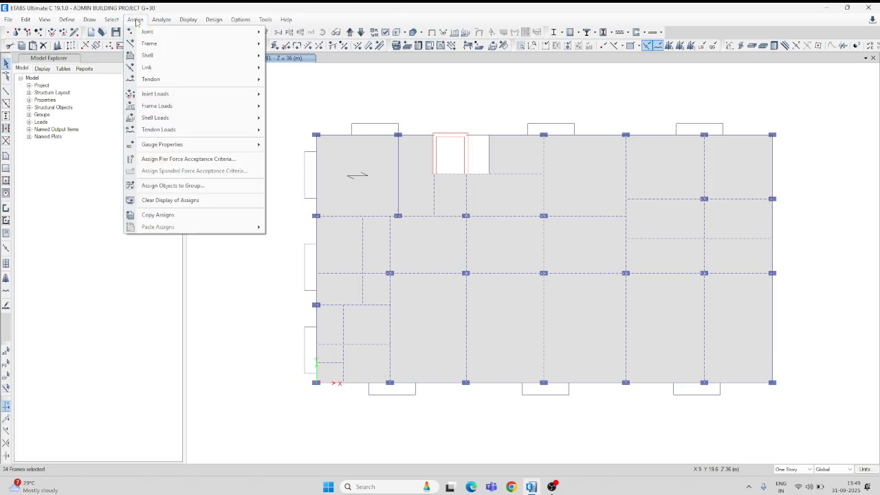
pyautogui.moveTo(167, 107)
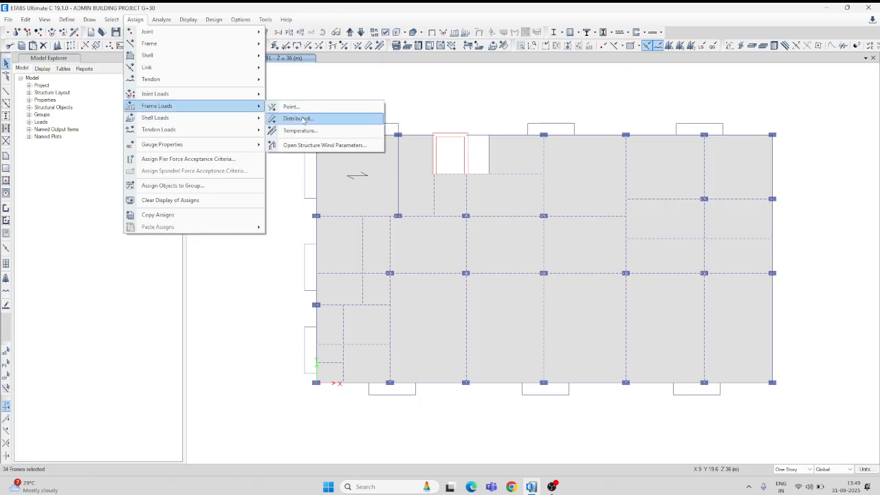
pyautogui.click(298, 119)
pyautogui.click(502, 244)
pyautogui.click(536, 321)
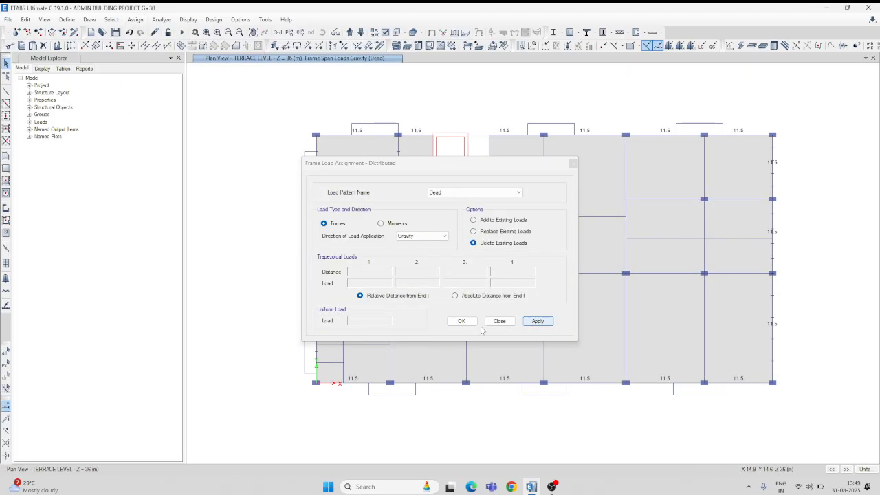
pyautogui.click(462, 321)
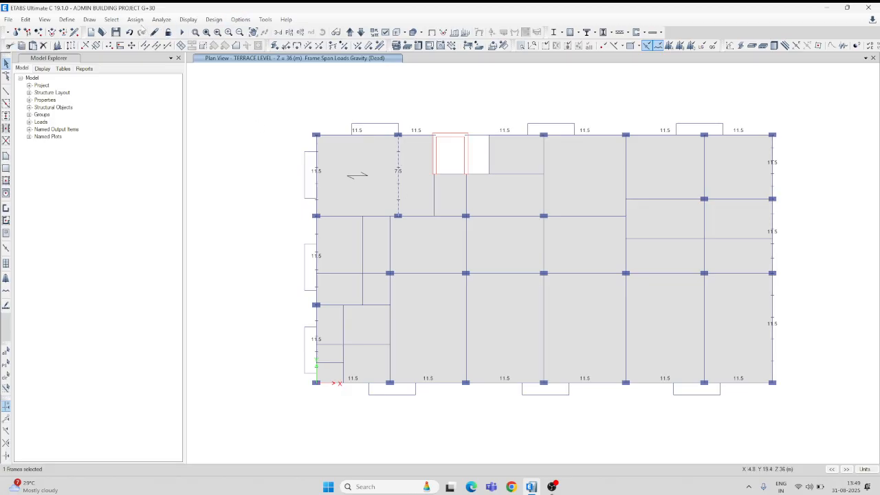
# Delete the distributed Dead load from the remaining 7.5 kN/m interior beam in the corner bay.
pyautogui.click(136, 19)
pyautogui.moveTo(194, 106)
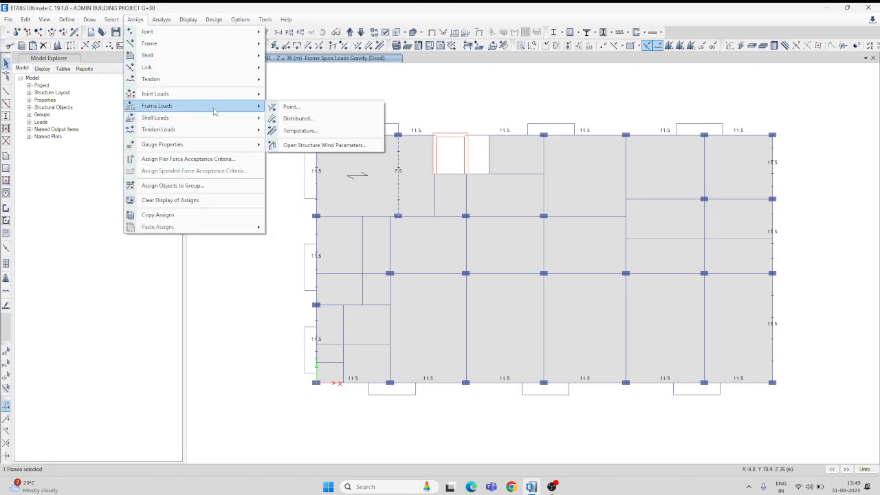
pyautogui.click(300, 121)
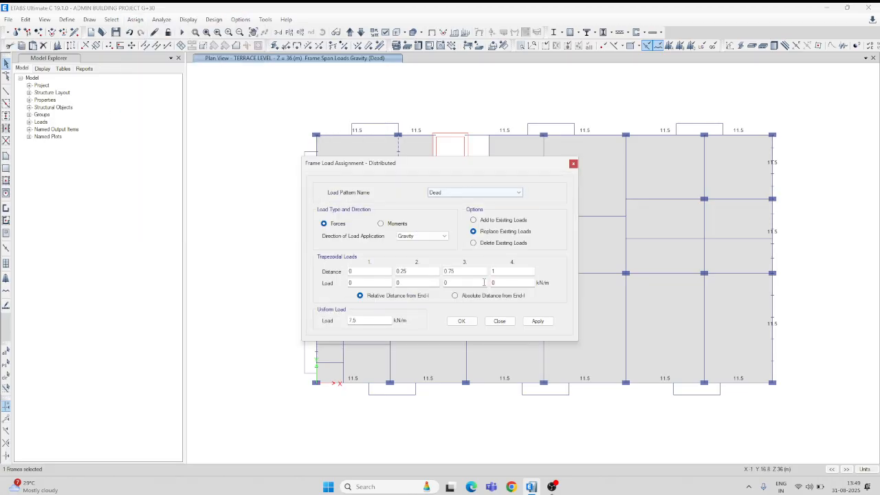
pyautogui.click(494, 243)
pyautogui.click(538, 321)
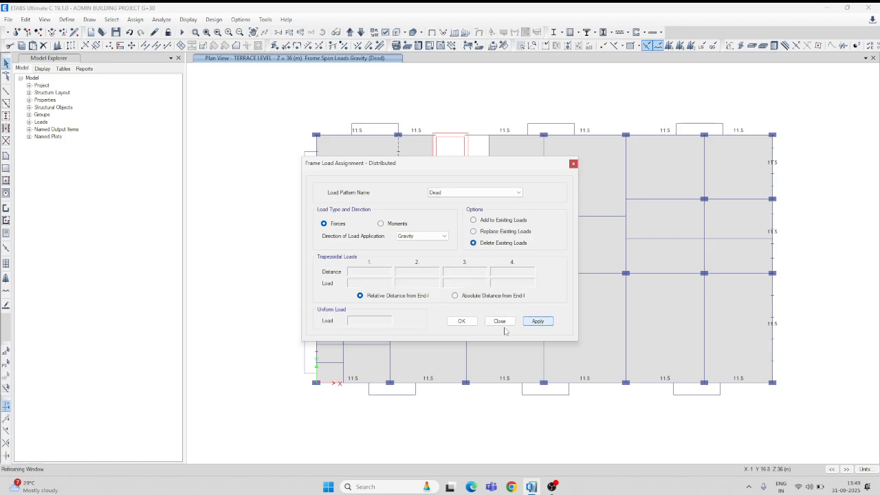
pyautogui.click(471, 323)
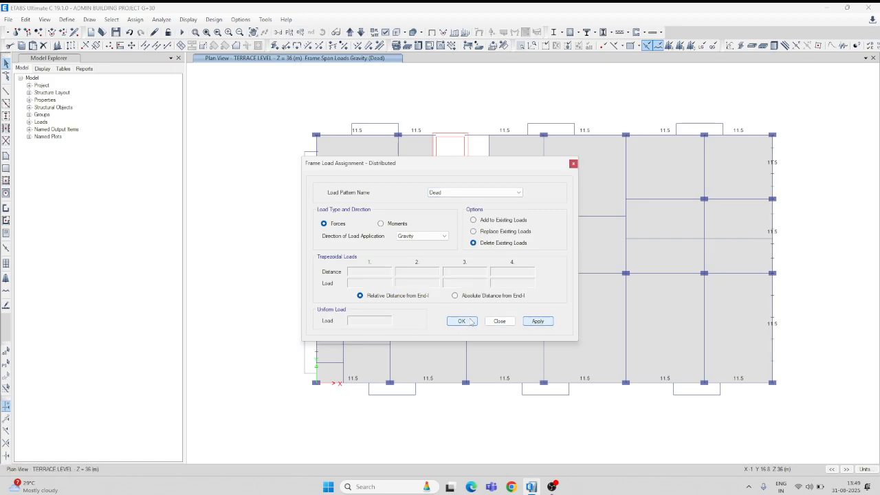
# Examine the frame loads in a rotated 3D view and return to the TERRACE LEVEL plan.
pyautogui.click(278, 31)
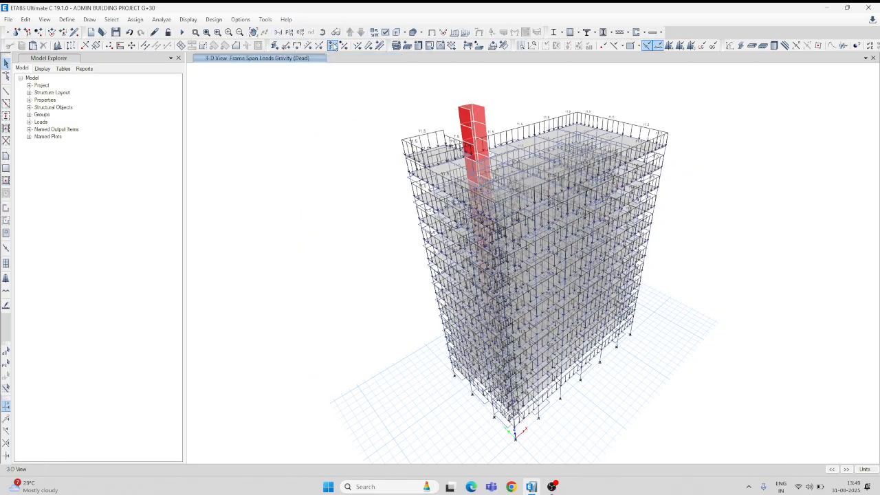
pyautogui.moveTo(480, 77)
pyautogui.mouseDown()
pyautogui.moveTo(543, 120)
pyautogui.moveTo(568, 123)
pyautogui.mouseUp()
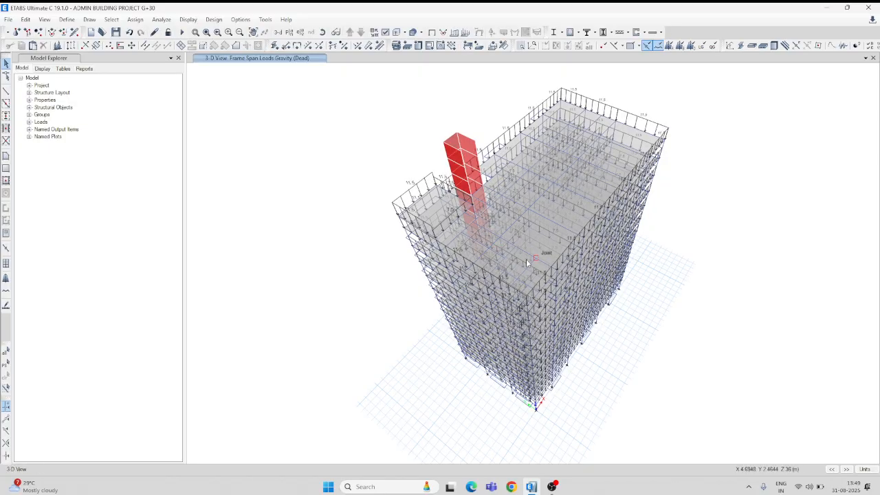
pyautogui.click(292, 33)
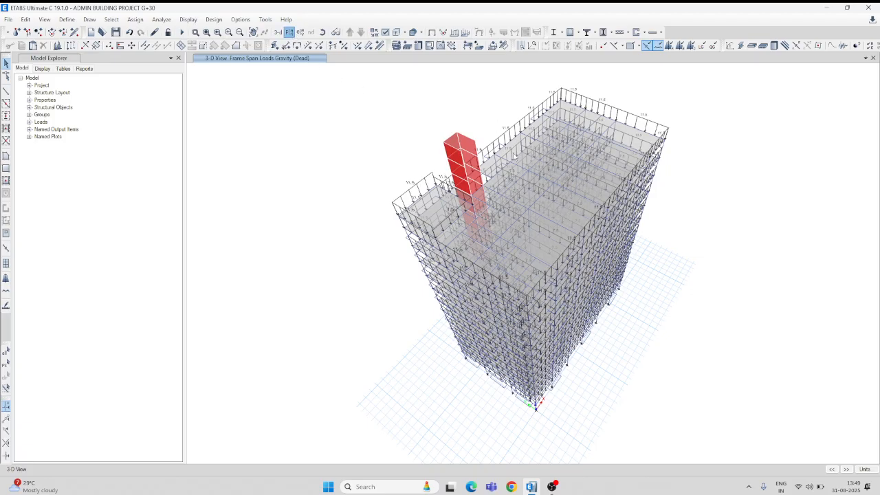
pyautogui.click(407, 233)
pyautogui.click(482, 355)
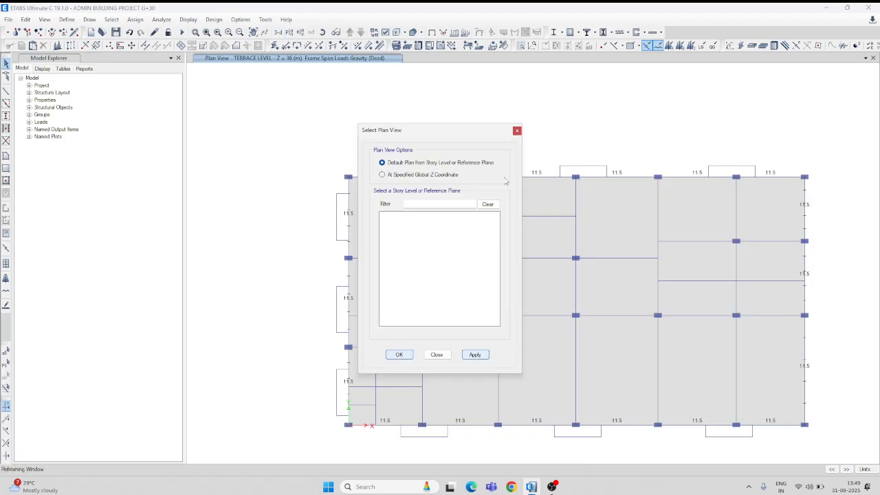
pyautogui.click(517, 131)
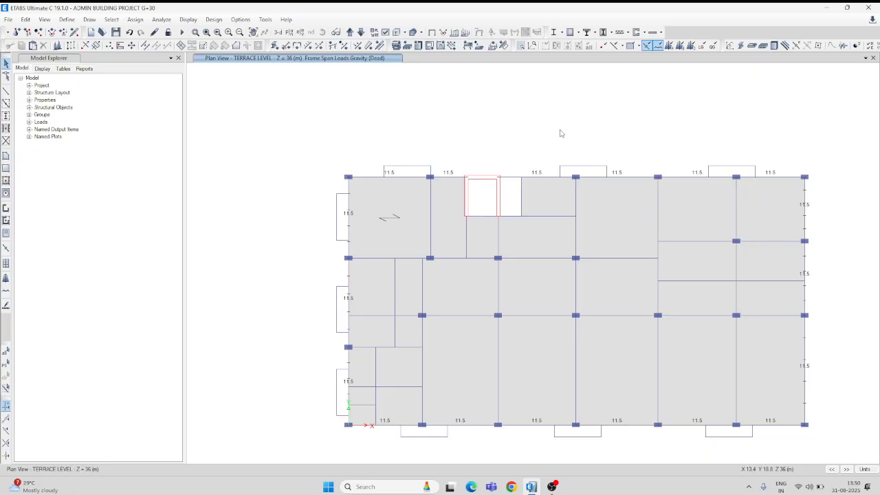
# Calculate the parapet wall load in Calculator as 1.2 × 0.15 × 20, and return to ETABS.
pyautogui.click(377, 487)
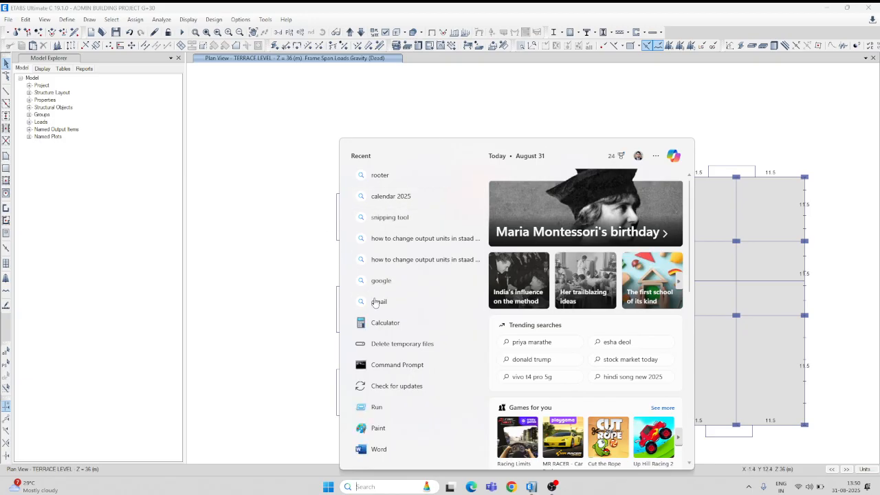
pyautogui.click(386, 328)
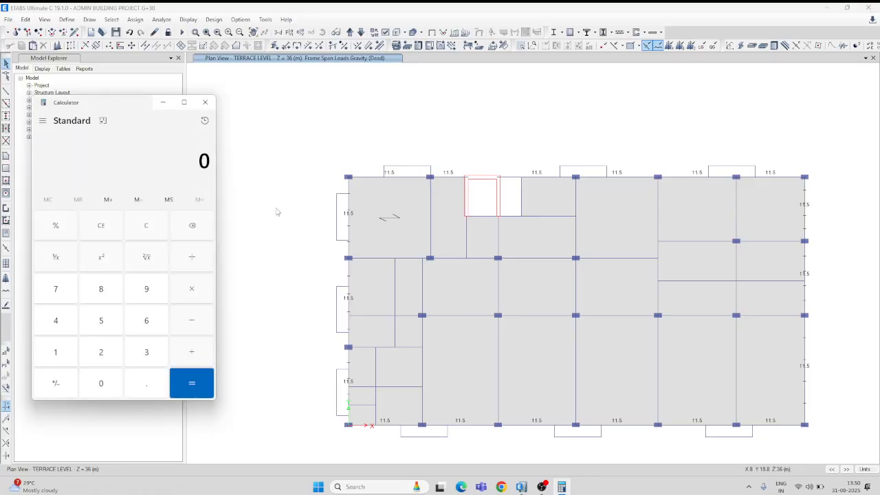
pyautogui.click(66, 354)
pyautogui.click(145, 390)
pyautogui.click(99, 352)
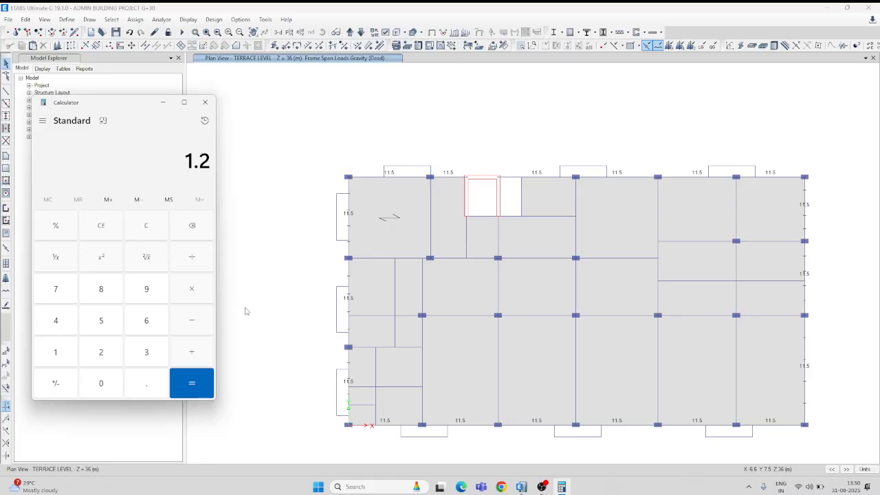
pyautogui.click(193, 290)
pyautogui.click(105, 382)
pyautogui.click(147, 385)
pyautogui.click(60, 354)
pyautogui.click(101, 319)
pyautogui.click(191, 290)
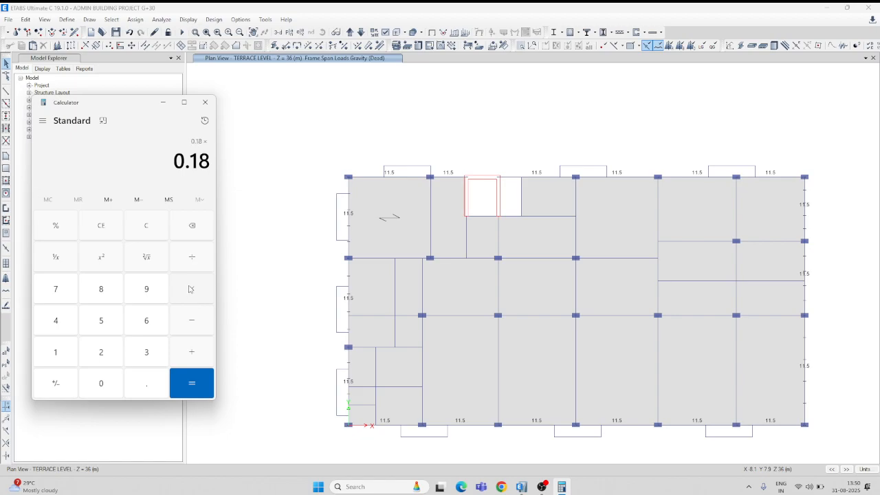
pyautogui.click(101, 352)
pyautogui.click(101, 383)
pyautogui.click(191, 383)
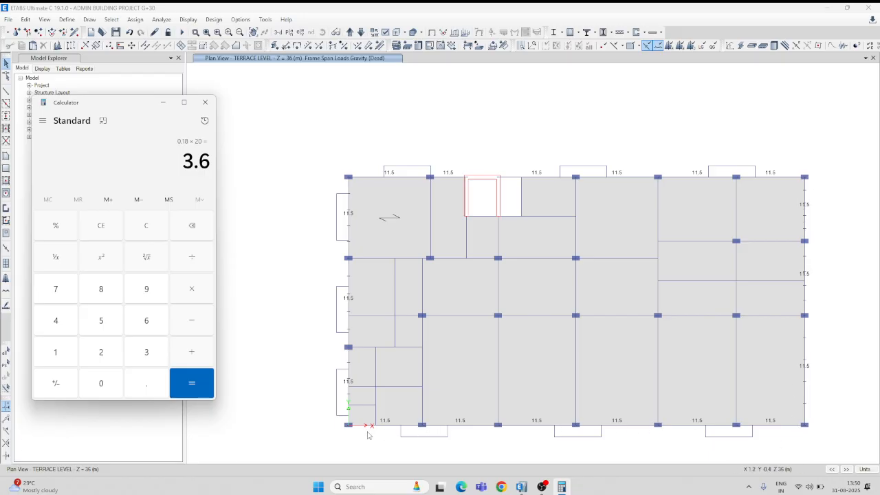
pyautogui.click(205, 102)
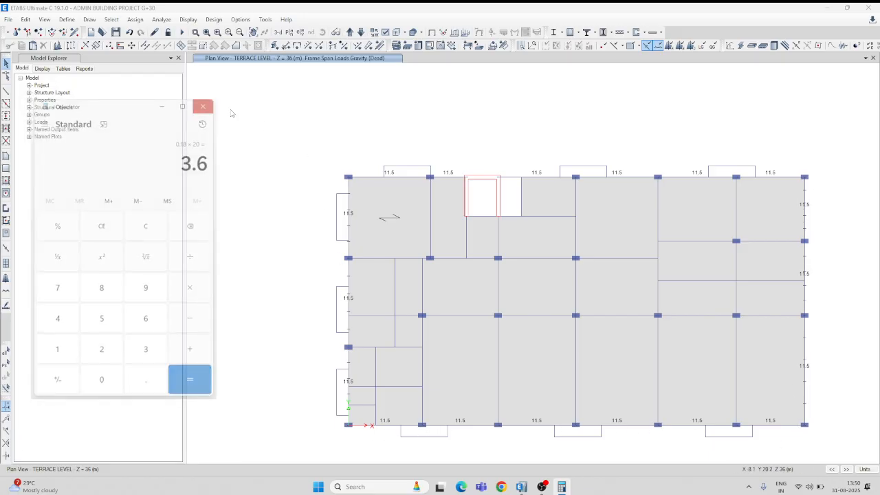
# Select the terrace perimeter beams along the maximum-Y edge and the far X edge.
pyautogui.click(397, 179)
pyautogui.click(449, 178)
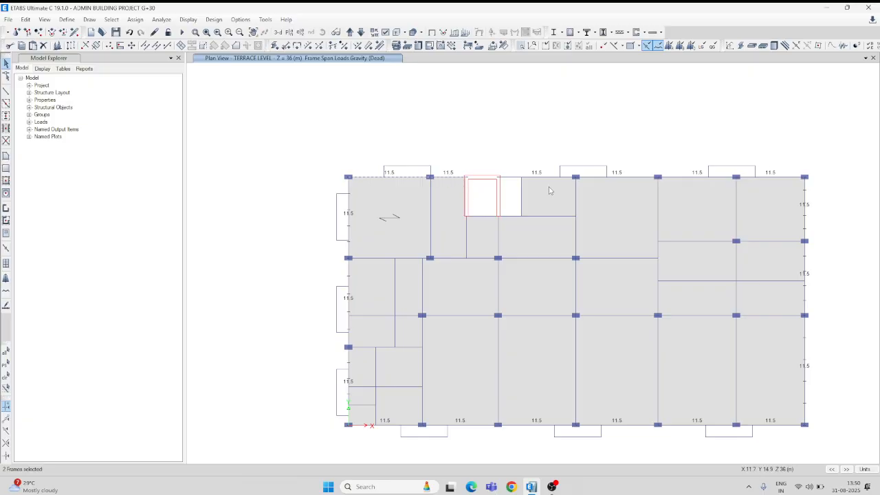
pyautogui.click(612, 178)
pyautogui.click(762, 181)
pyautogui.click(807, 211)
pyautogui.click(807, 258)
pyautogui.click(813, 295)
# Add the perimeter beams along the Y = 0 and X = 0 edges to the selection.
pyautogui.click(780, 427)
pyautogui.click(725, 426)
pyautogui.click(547, 425)
pyautogui.click(472, 426)
pyautogui.click(410, 426)
pyautogui.click(348, 365)
pyautogui.click(350, 230)
# Replace the Dead load on the selected terrace perimeter beams with a uniform gravity load of 3.6 kN/m.
pyautogui.click(134, 20)
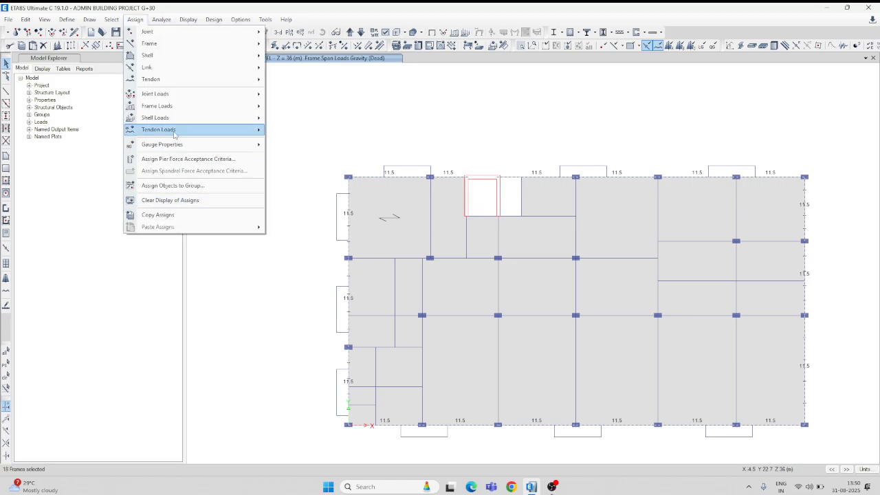
pyautogui.moveTo(173, 107)
pyautogui.click(305, 121)
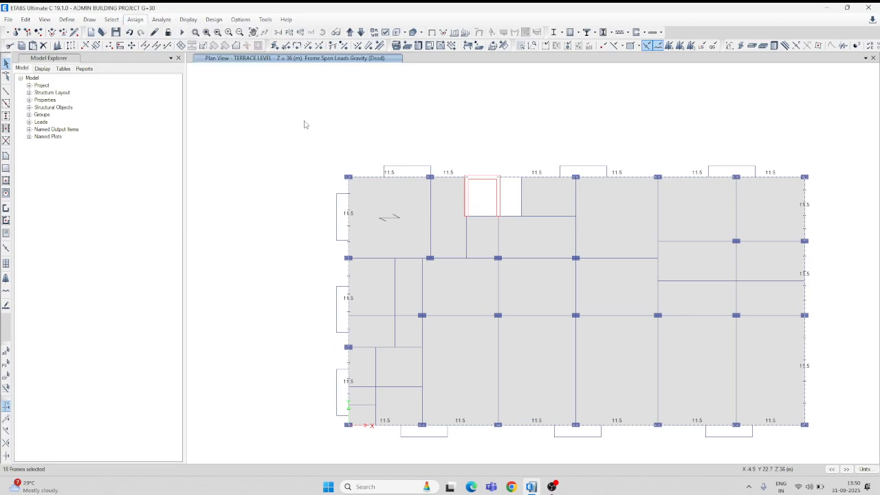
pyautogui.moveTo(364, 321); pyautogui.dragTo(332, 324)
pyautogui.write('3.6')
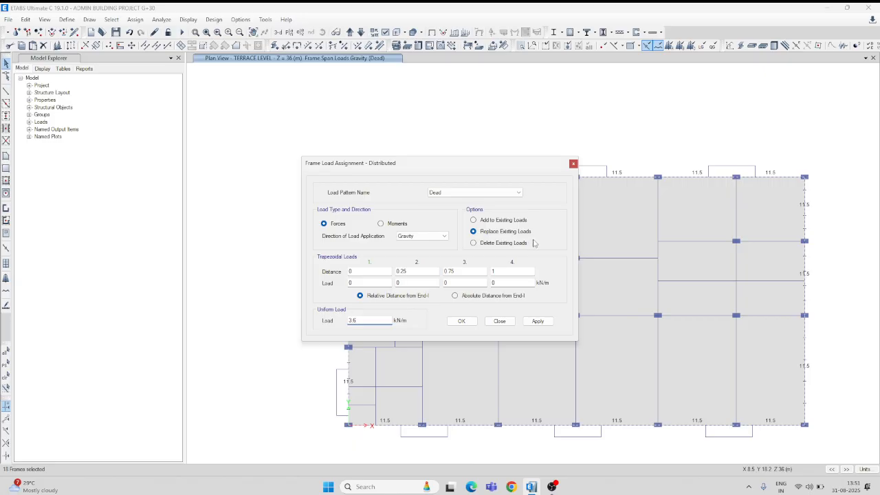
pyautogui.click(537, 321)
pyautogui.click(461, 322)
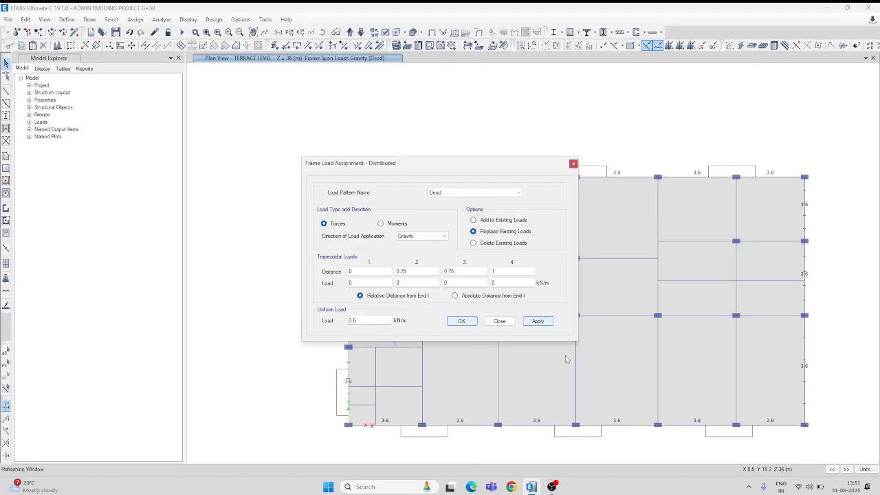
# Examine the terrace perimeter loads up close in the 3D view.
pyautogui.click(278, 32)
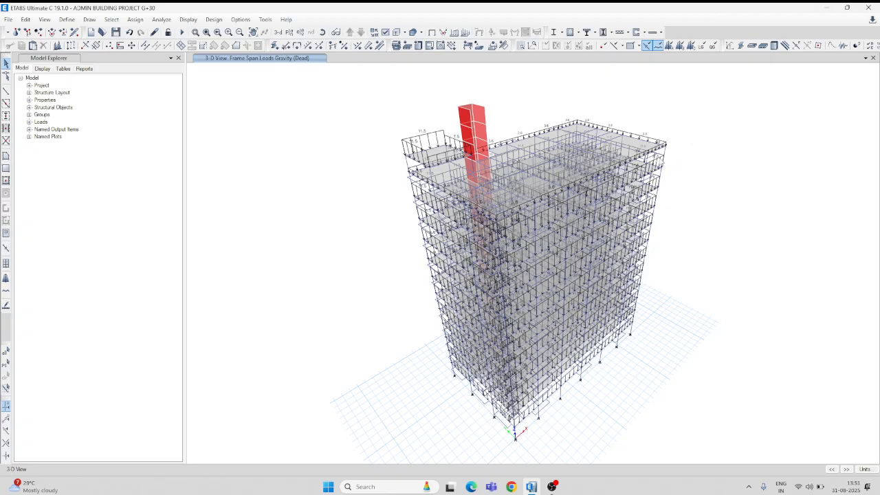
pyautogui.scroll(3, 671, 134)
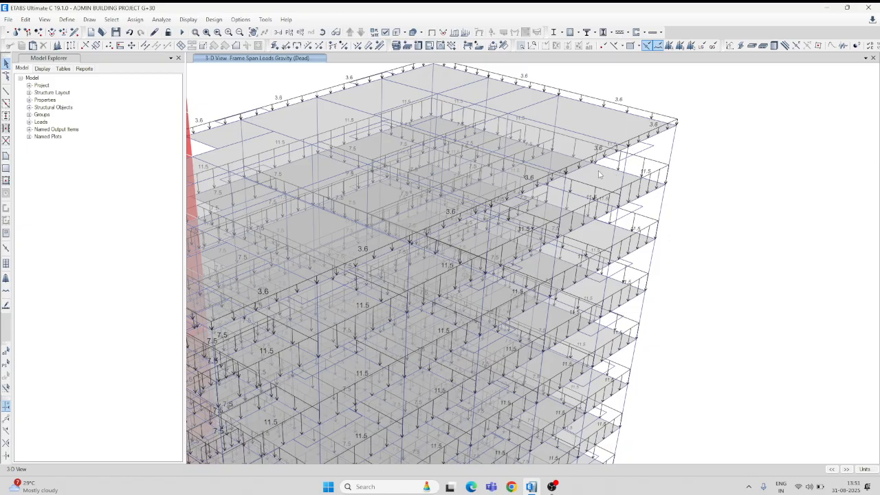
pyautogui.scroll(-5, 659, 217)
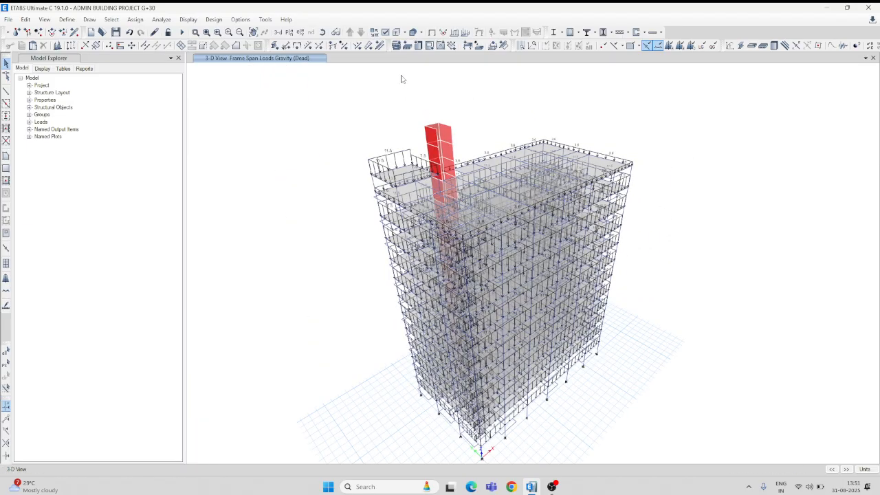
# Open the plan view of the OHT story.
pyautogui.click(290, 33)
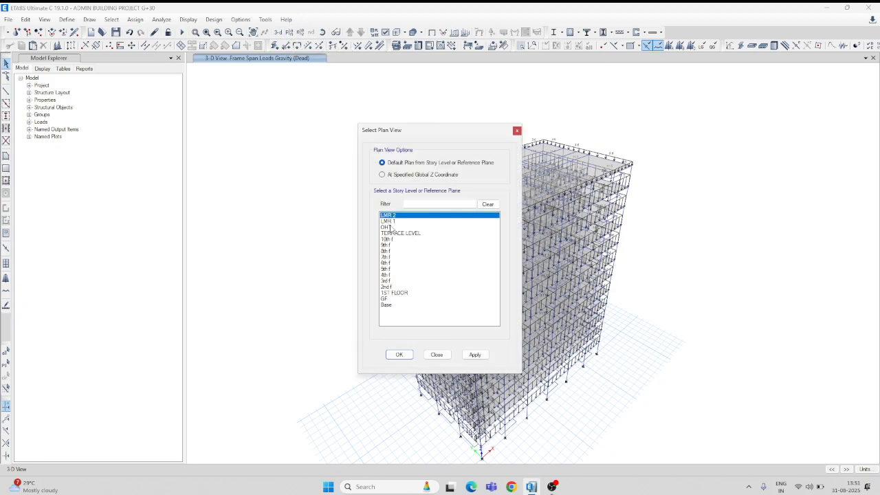
pyautogui.click(387, 227)
pyautogui.click(474, 354)
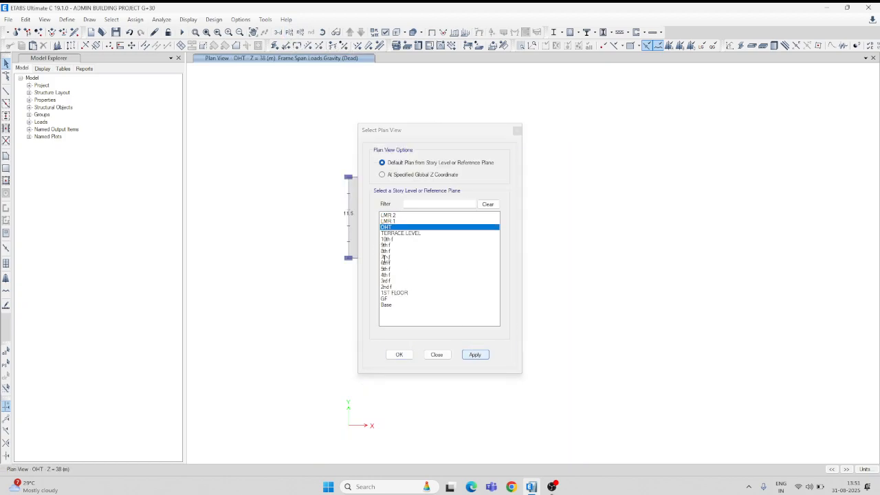
pyautogui.click(399, 354)
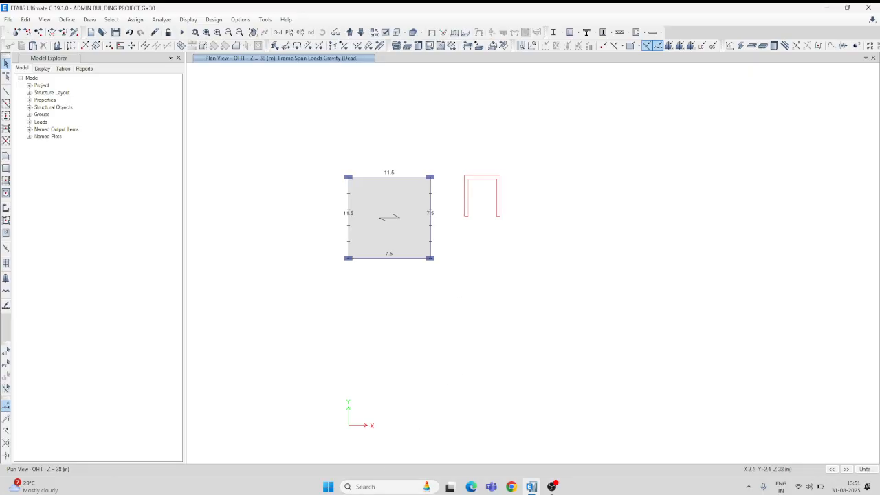
# Calculate 0.15 × 2 × 25 in Calculator, then return to the OHT plan in ETABS.
pyautogui.click(371, 487)
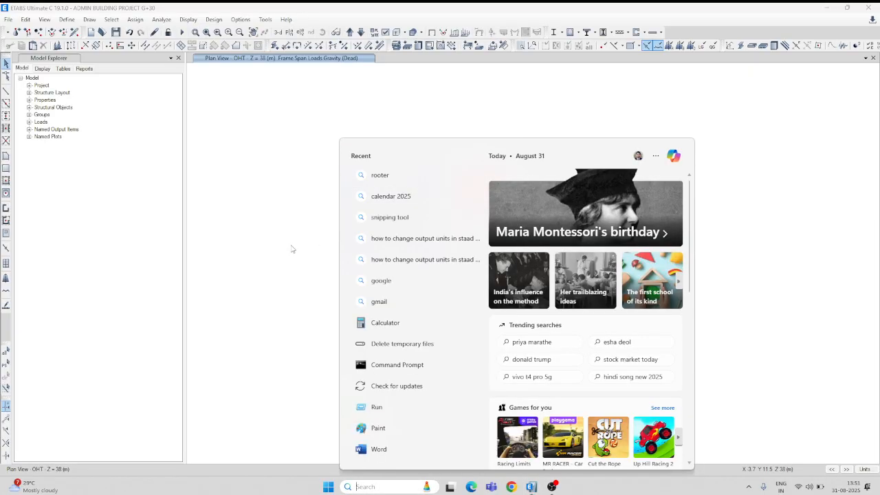
pyautogui.click(391, 326)
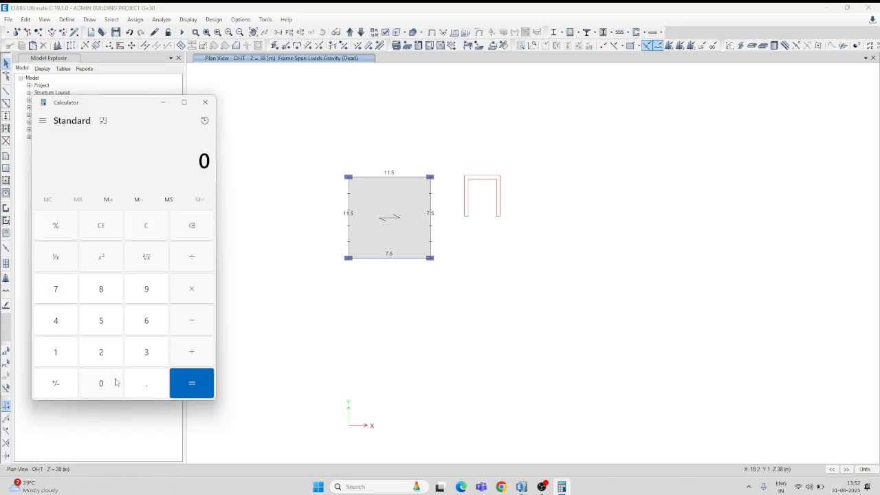
pyautogui.click(145, 389)
pyautogui.click(67, 356)
pyautogui.click(103, 318)
pyautogui.click(193, 295)
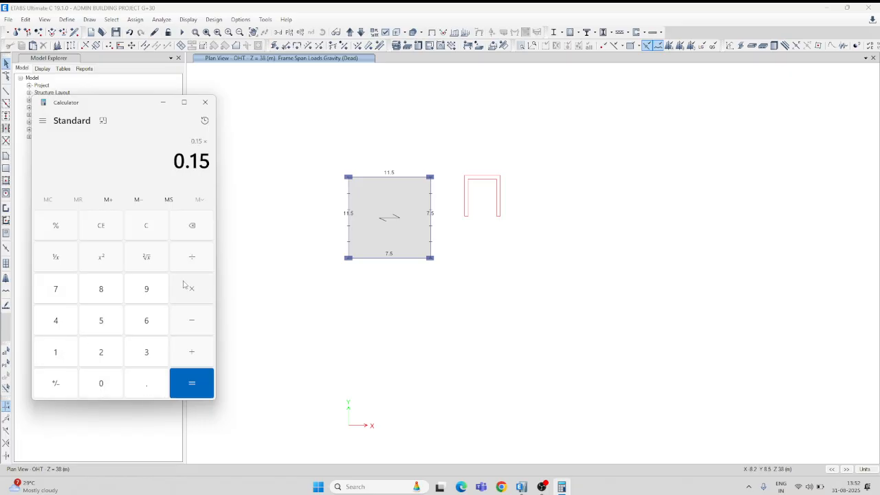
pyautogui.click(107, 357)
pyautogui.click(194, 301)
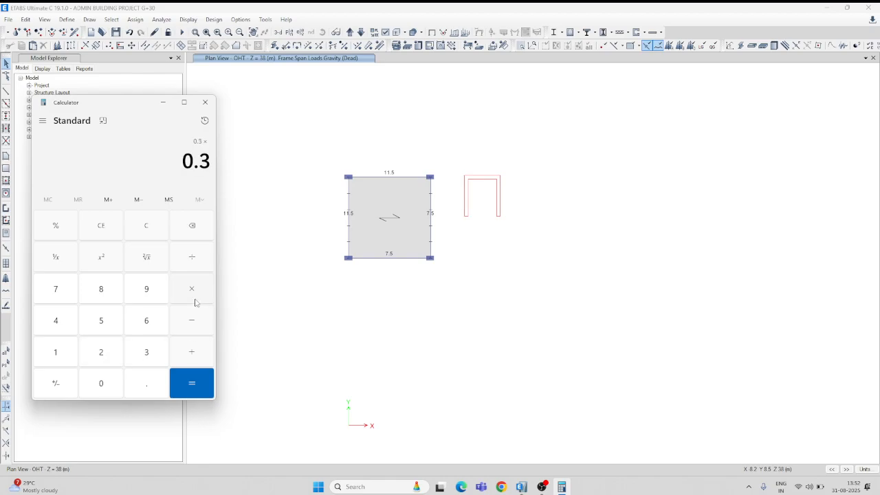
pyautogui.click(107, 351)
pyautogui.click(113, 323)
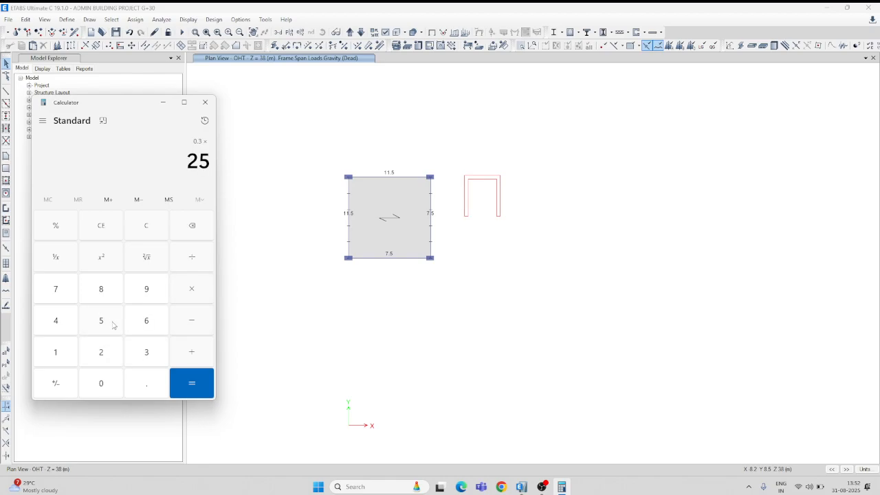
pyautogui.click(191, 386)
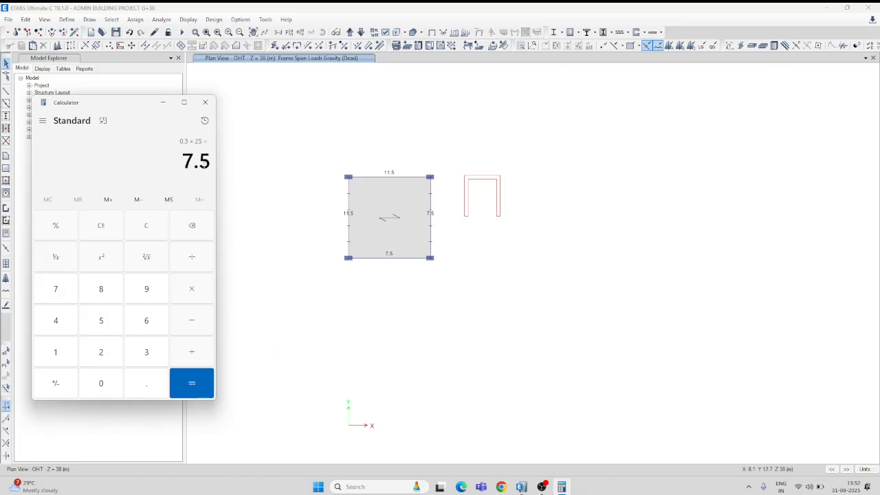
pyautogui.click(205, 102)
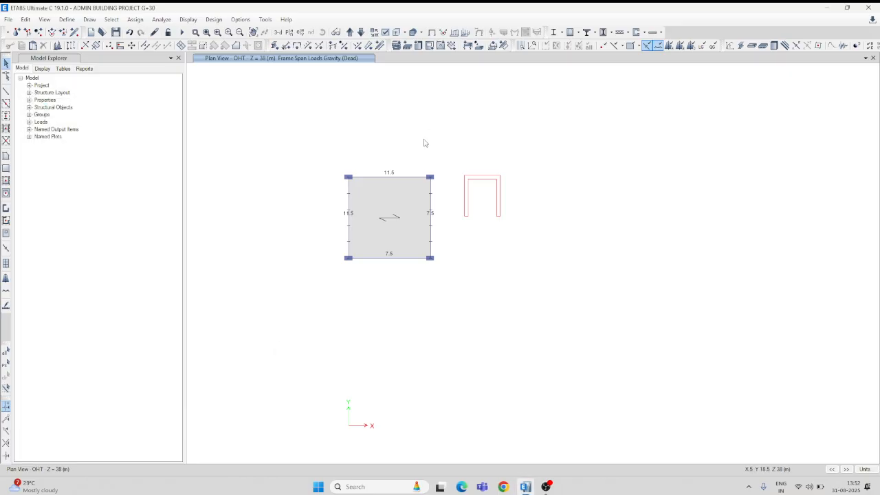
# Replace the Dead load on the four OHT perimeter beams with a uniform gravity load of 7.5 kN/m.
pyautogui.click(400, 178)
pyautogui.click(413, 259)
pyautogui.click(348, 222)
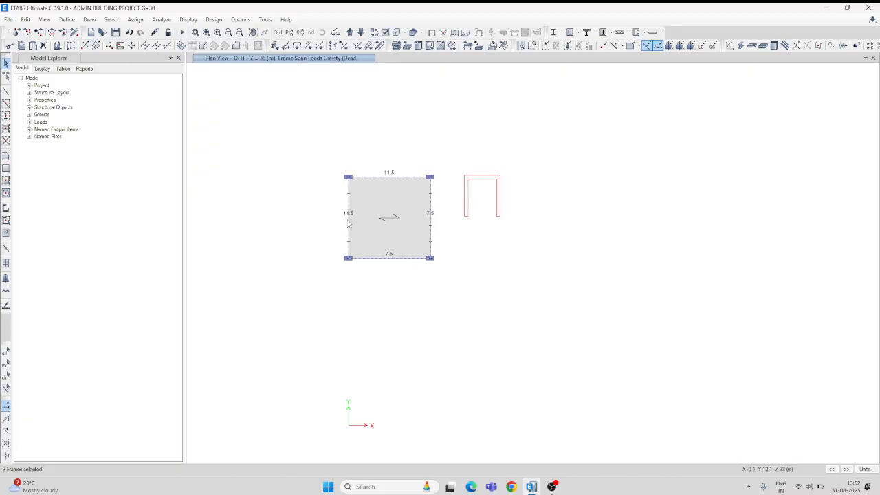
pyautogui.click(135, 19)
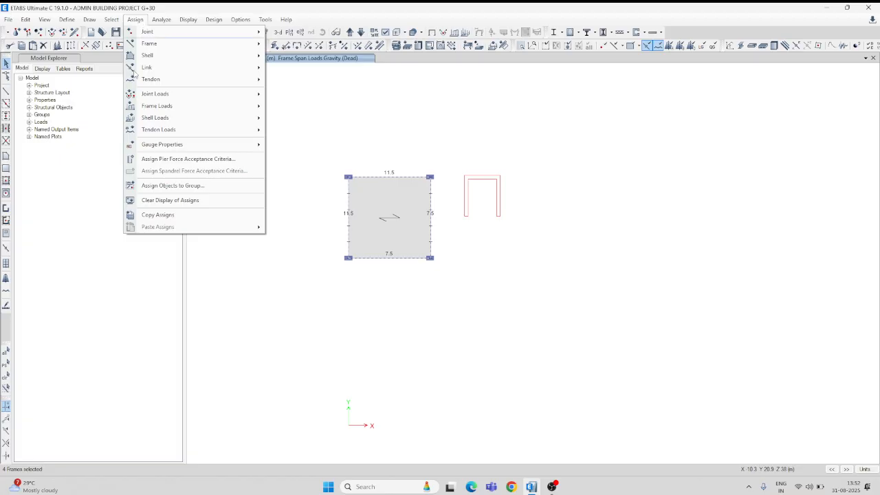
pyautogui.moveTo(176, 111)
pyautogui.click(323, 121)
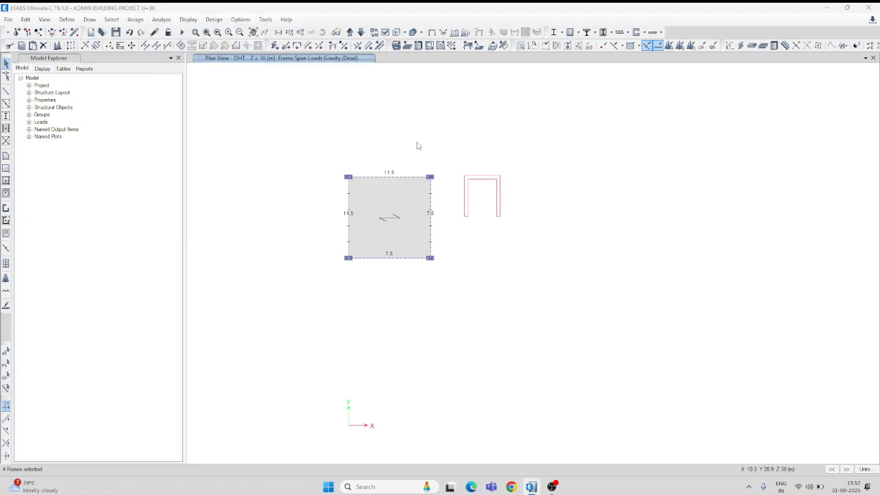
pyautogui.moveTo(356, 320); pyautogui.dragTo(334, 326)
pyautogui.write('7')
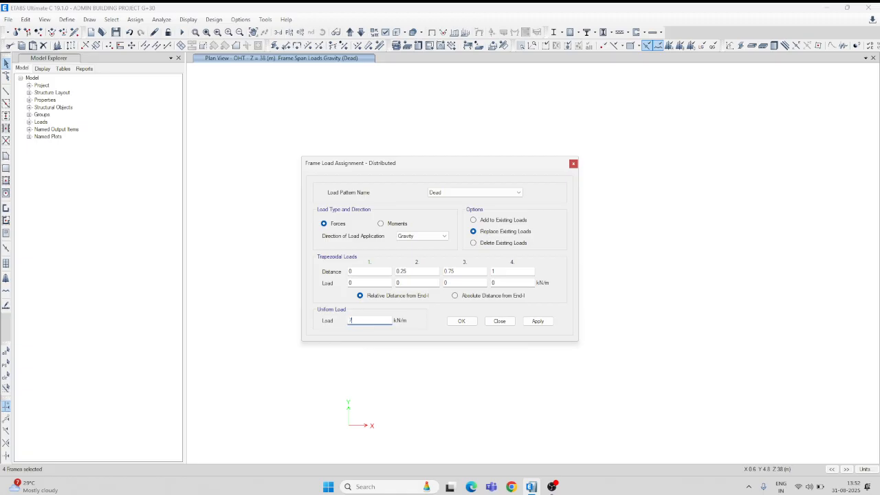
pyautogui.write('.5')
pyautogui.click(538, 321)
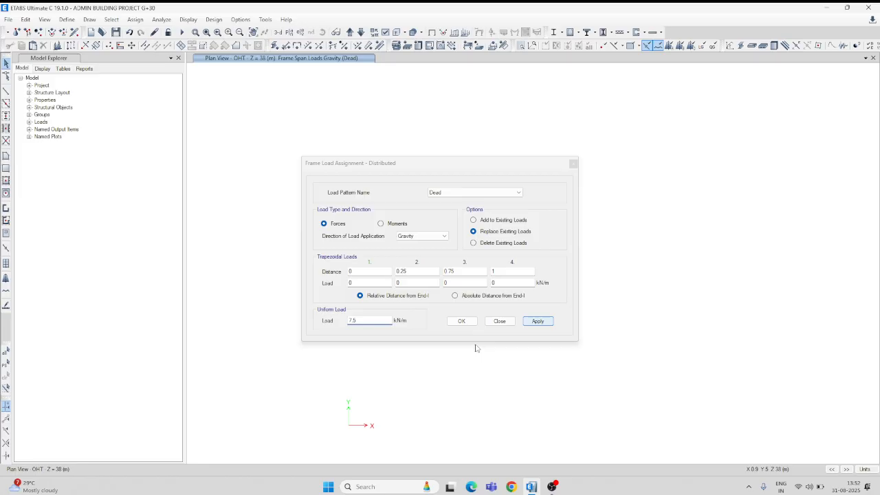
pyautogui.click(462, 321)
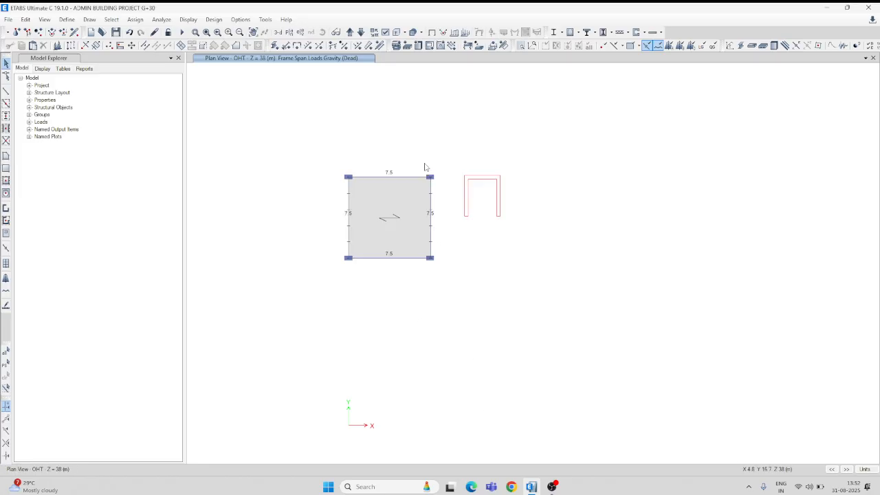
# Examine the OHT and terrace beam loads up close in the 3D view.
pyautogui.click(278, 32)
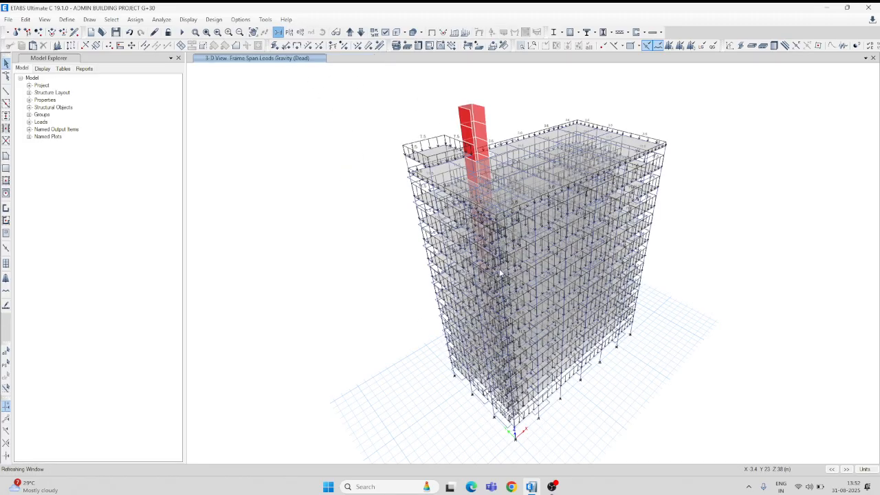
pyautogui.click(322, 32)
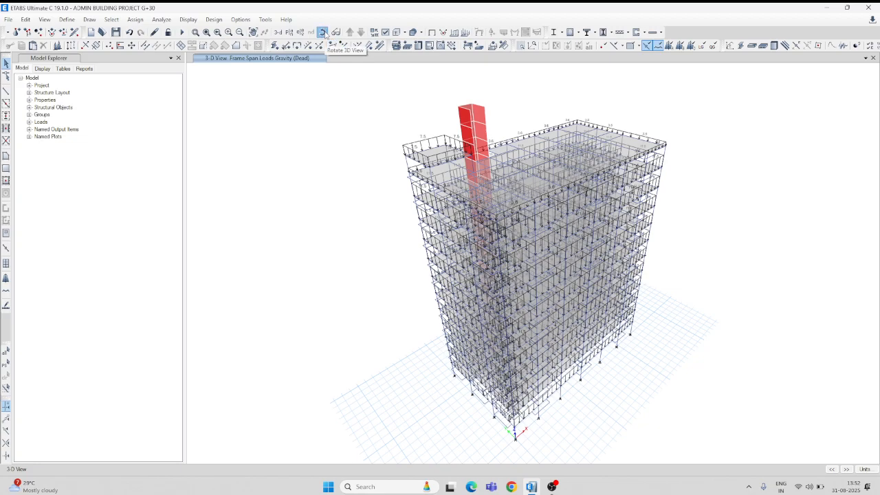
pyautogui.moveTo(375, 183)
pyautogui.mouseDown()
pyautogui.moveTo(390, 157)
pyautogui.moveTo(326, 159)
pyautogui.moveTo(372, 187)
pyautogui.mouseUp()
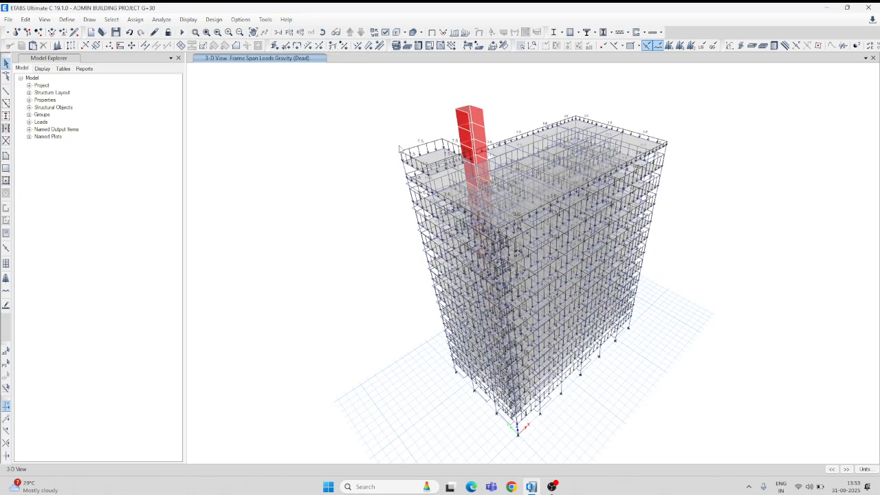
pyautogui.scroll(3, 465, 146)
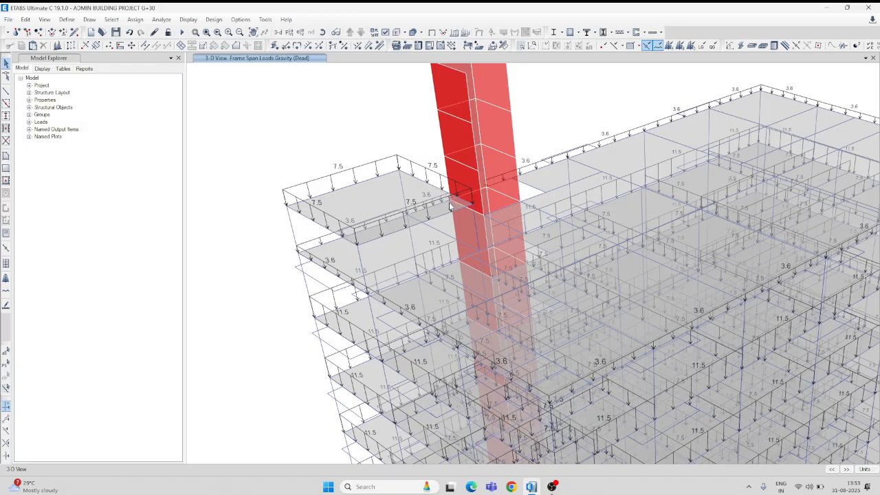
pyautogui.scroll(-5, 451, 206)
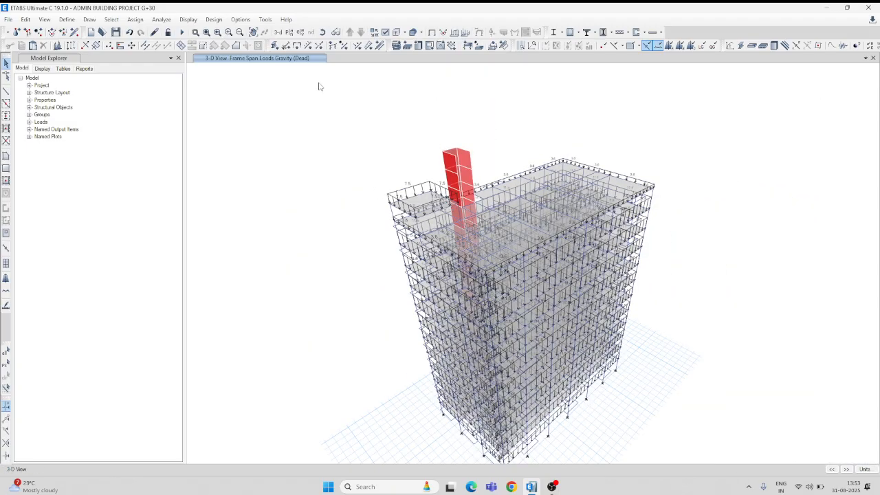
# Open the plan view of the GF story and show its undeformed shape without the load display.
pyautogui.click(289, 32)
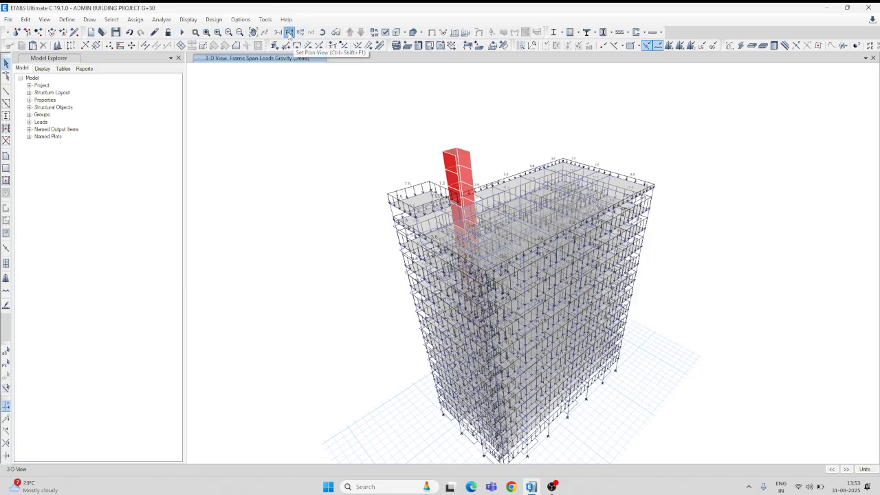
pyautogui.click(389, 299)
pyautogui.click(475, 354)
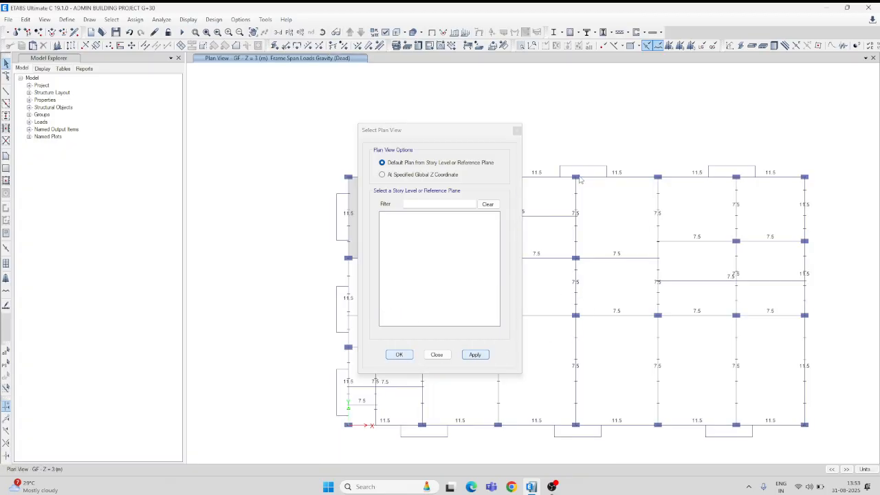
pyautogui.click(517, 131)
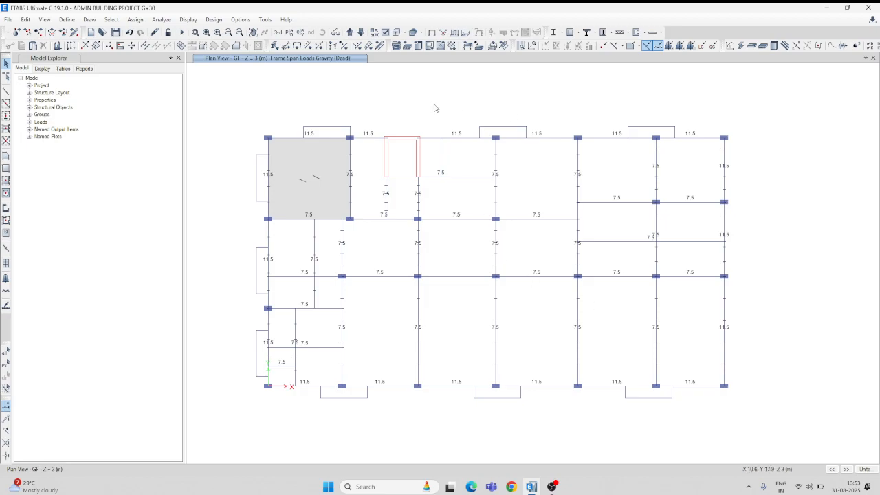
pyautogui.click(433, 33)
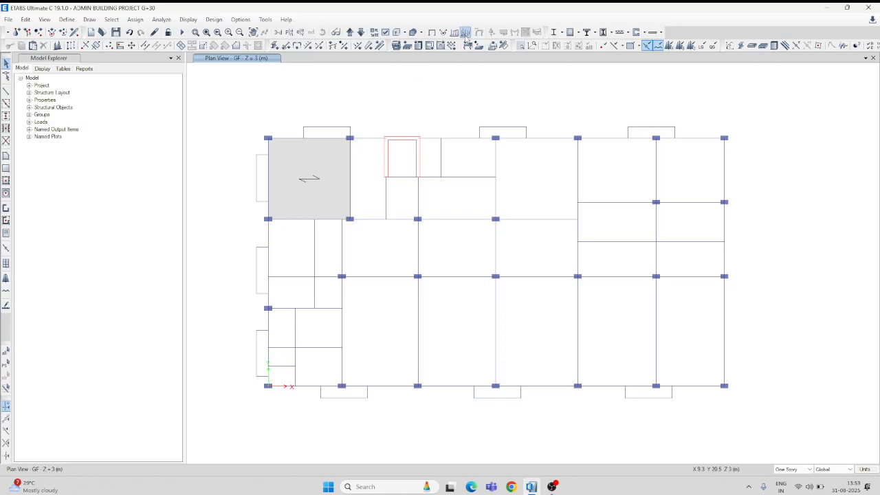
# Move up to the 1ST FLOOR plan and set the story scope to All Stories.
pyautogui.click(350, 32)
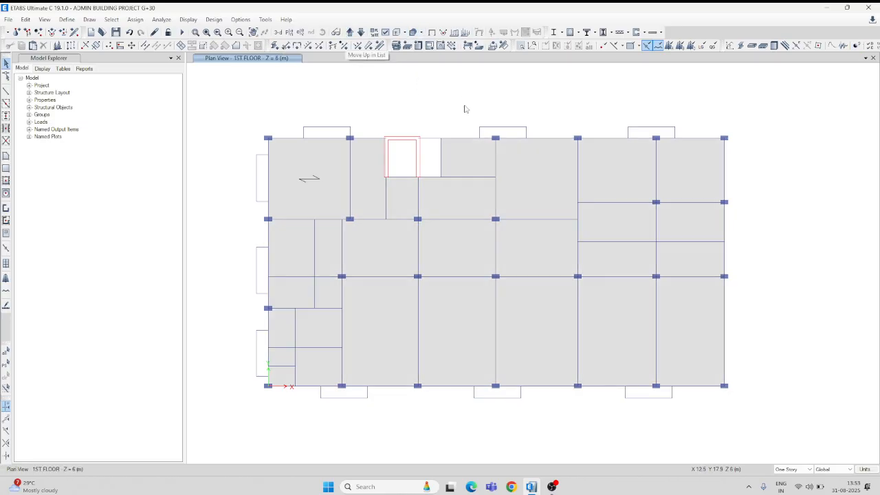
pyautogui.moveTo(465, 109); pyautogui.dragTo(507, 111, button='middle')
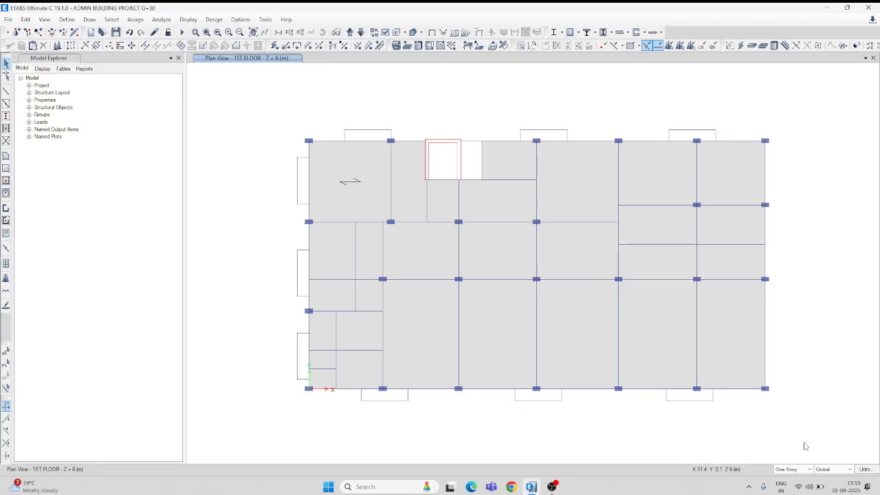
pyautogui.click(793, 469)
pyautogui.click(791, 481)
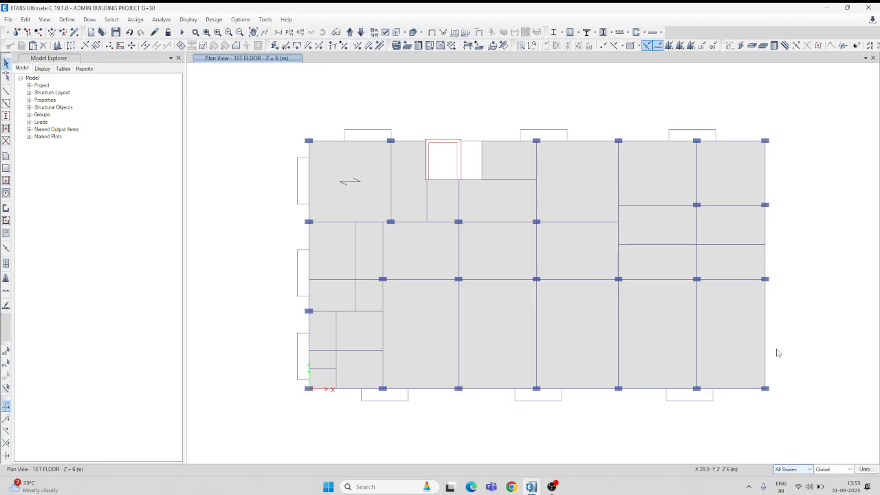
pyautogui.moveTo(795, 357); pyautogui.dragTo(762, 334, button='middle')
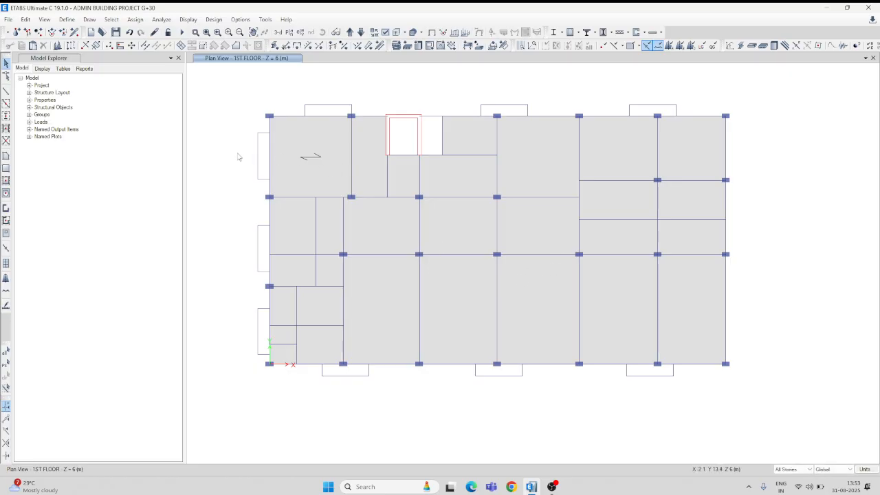
# Review the defined load patterns, including the Dead pattern's settings, and leave them as they are.
pyautogui.click(66, 21)
pyautogui.click(90, 211)
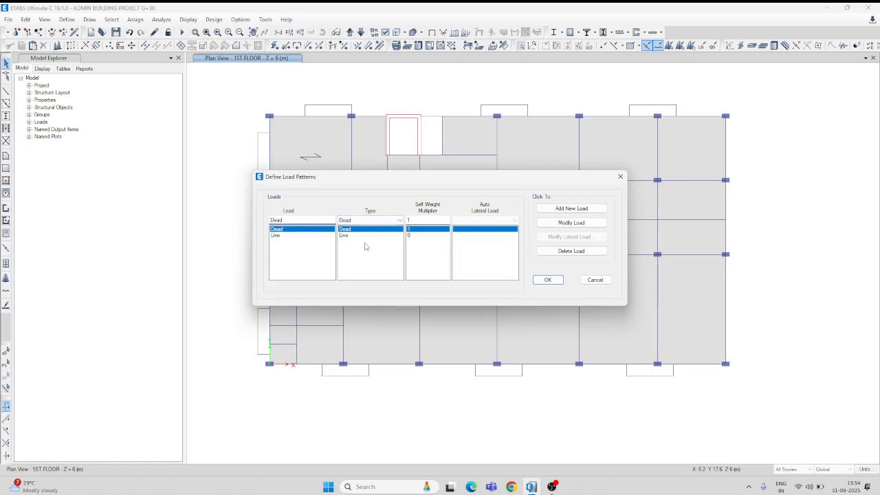
pyautogui.moveTo(283, 220); pyautogui.dragTo(271, 219)
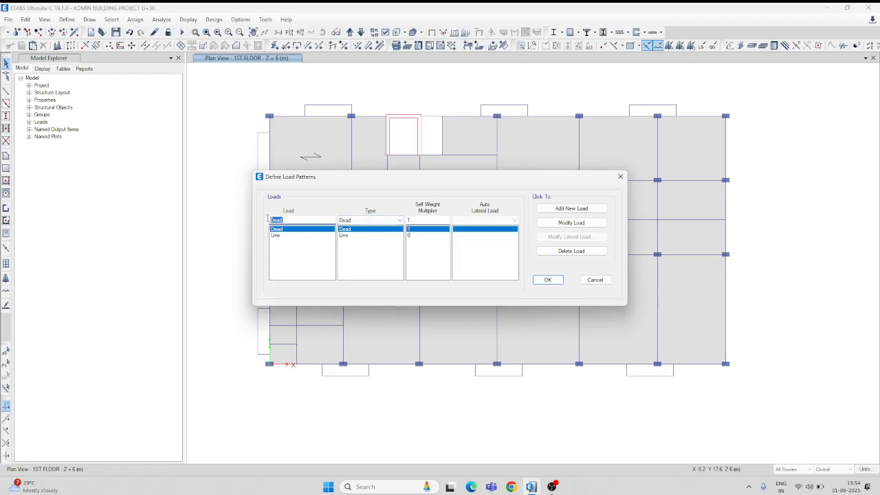
pyautogui.click(620, 178)
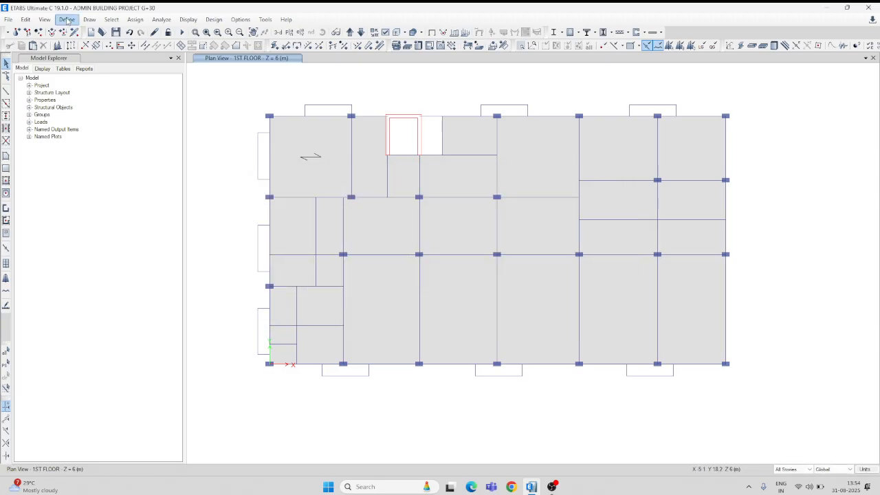
# Set the preset P-Delta method to Iterative - Based on Loads and add the Dead pattern with a scale factor of 1.5.
pyautogui.click(66, 21)
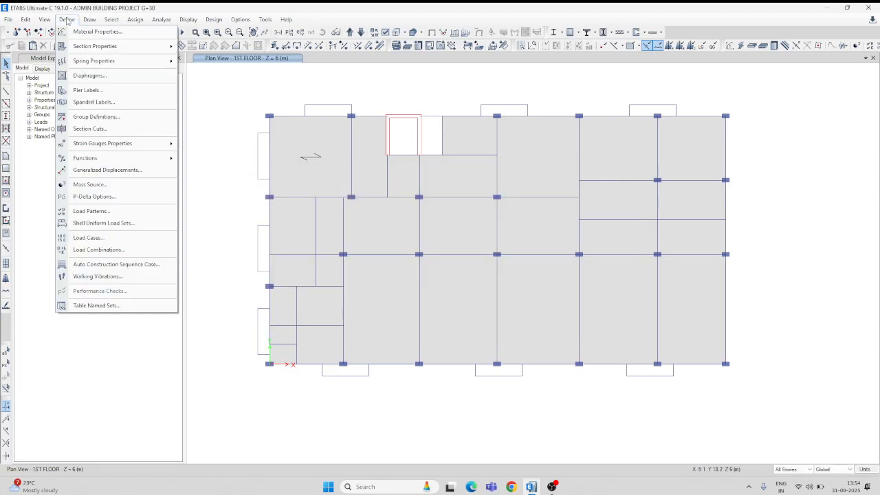
pyautogui.click(91, 198)
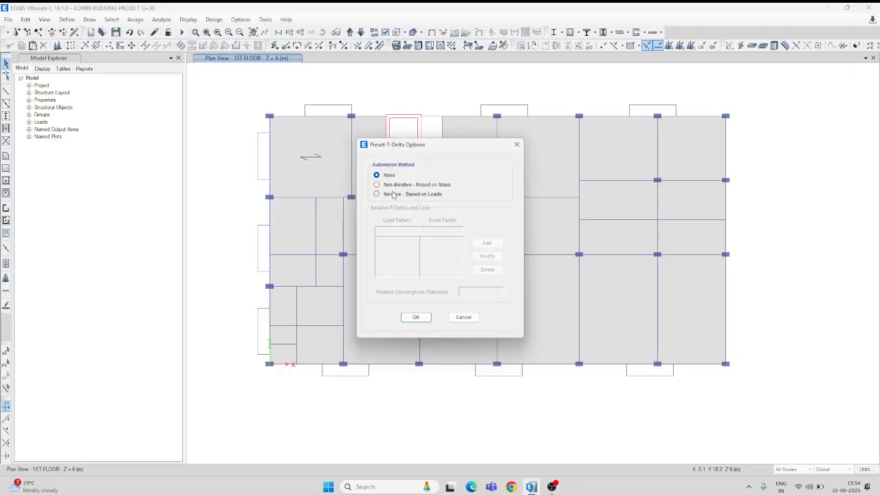
pyautogui.click(393, 195)
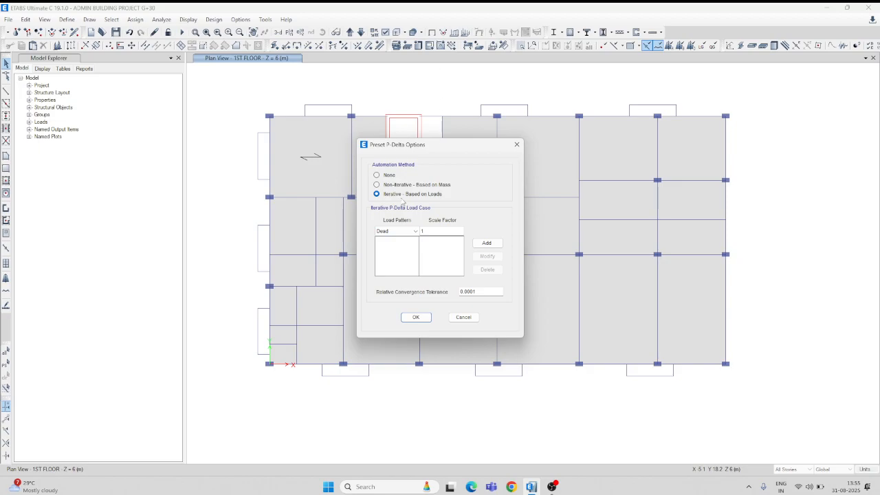
pyautogui.click(431, 232)
pyautogui.write('.5')
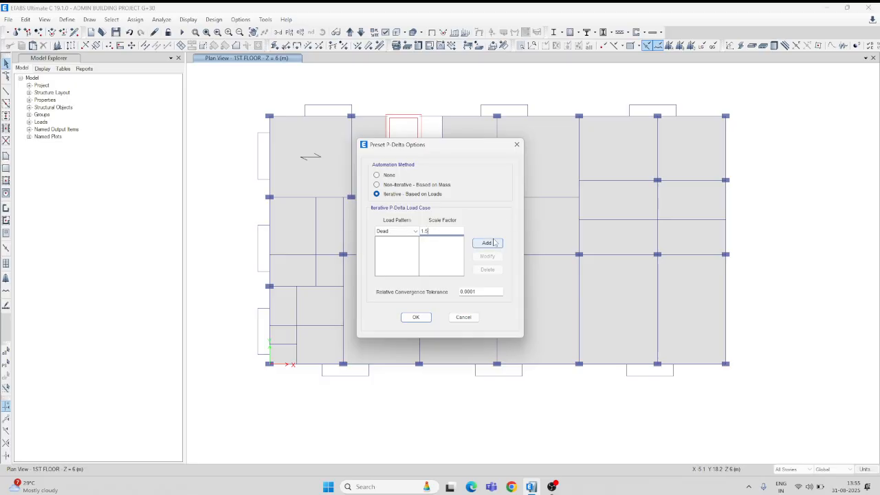
pyautogui.click(487, 244)
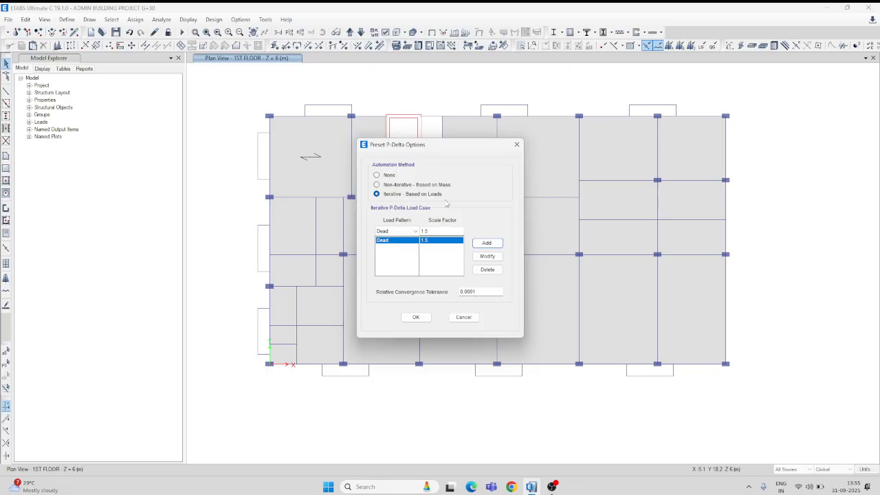
pyautogui.click(416, 317)
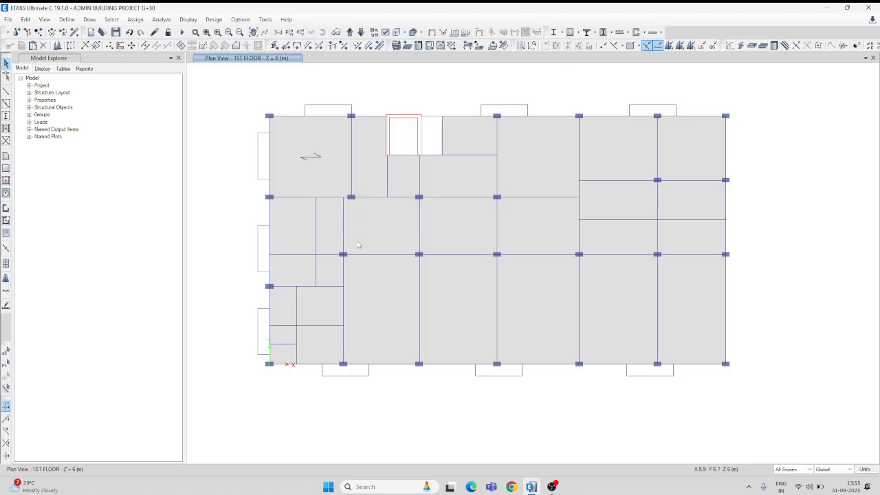
# Add a load pattern named EX of type Seismic with the IS 1893:2016 auto lateral load.
pyautogui.click(68, 20)
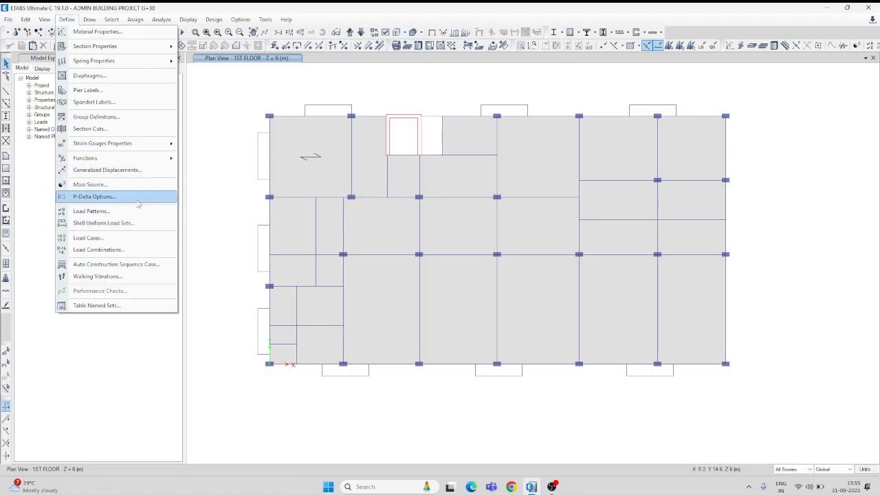
pyautogui.click(92, 213)
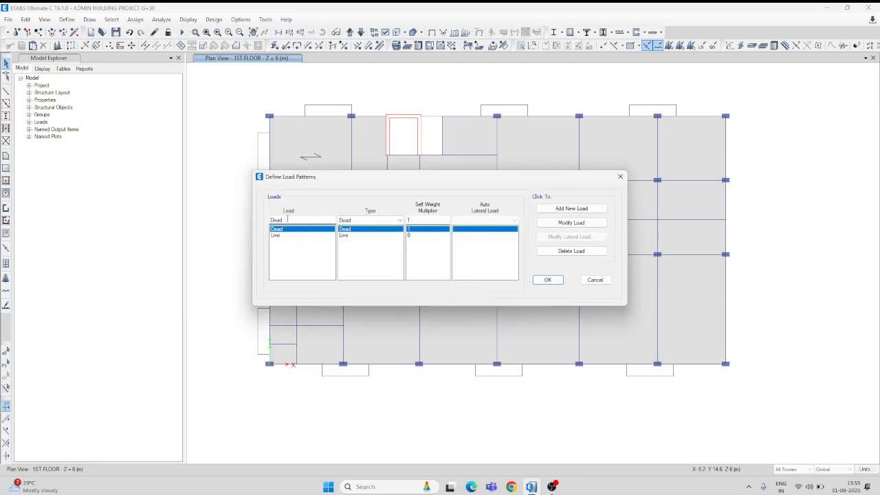
pyautogui.moveTo(286, 220); pyautogui.dragTo(269, 220)
pyautogui.write('e')
pyautogui.write('EX')
pyautogui.click(399, 221)
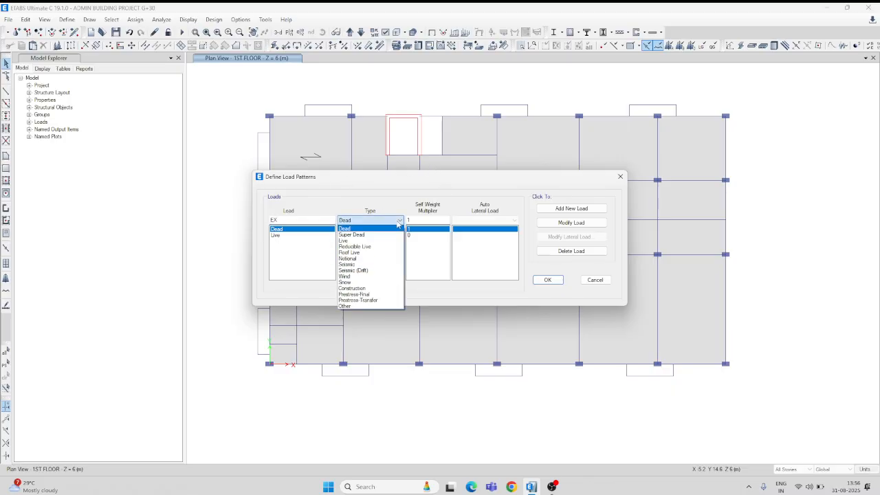
pyautogui.click(352, 265)
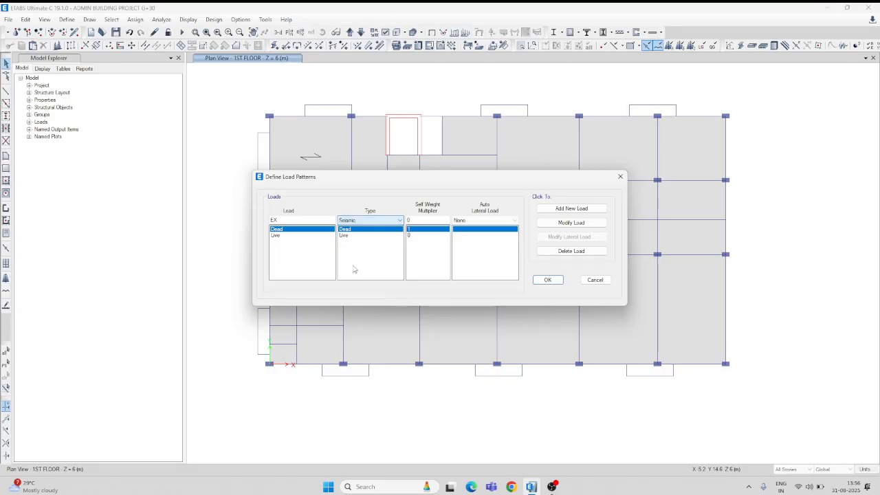
pyautogui.click(485, 221)
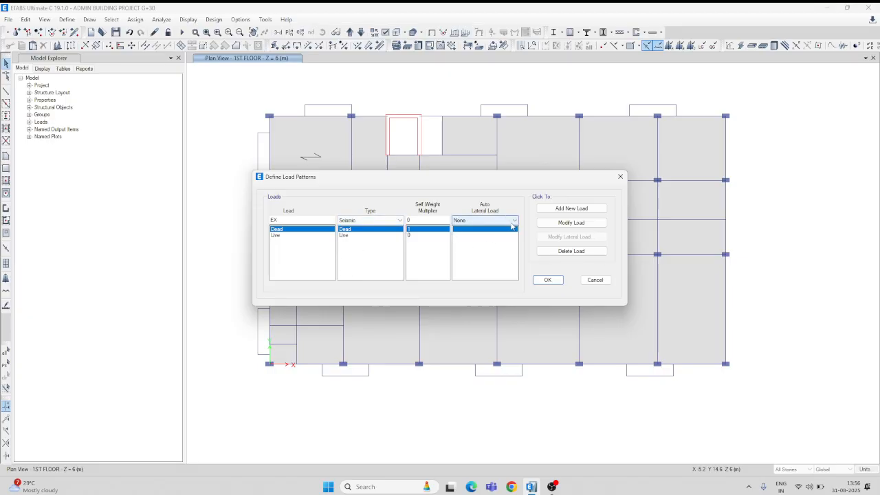
pyautogui.click(513, 221)
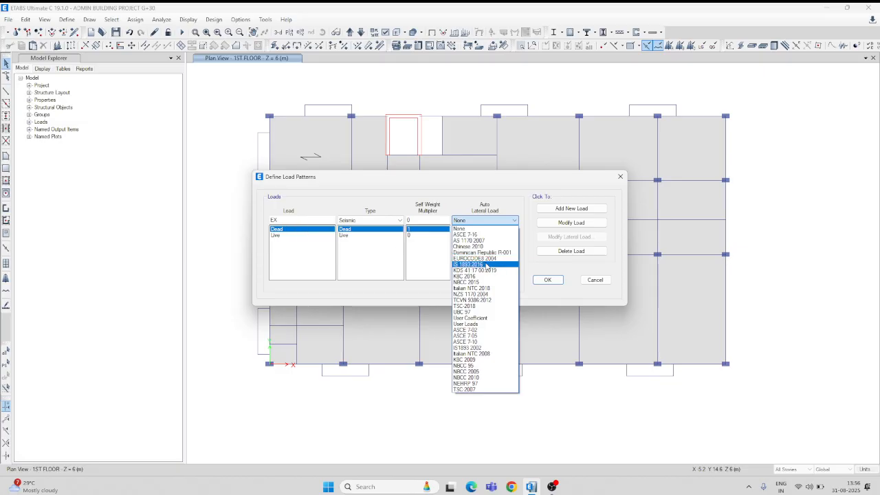
pyautogui.click(487, 266)
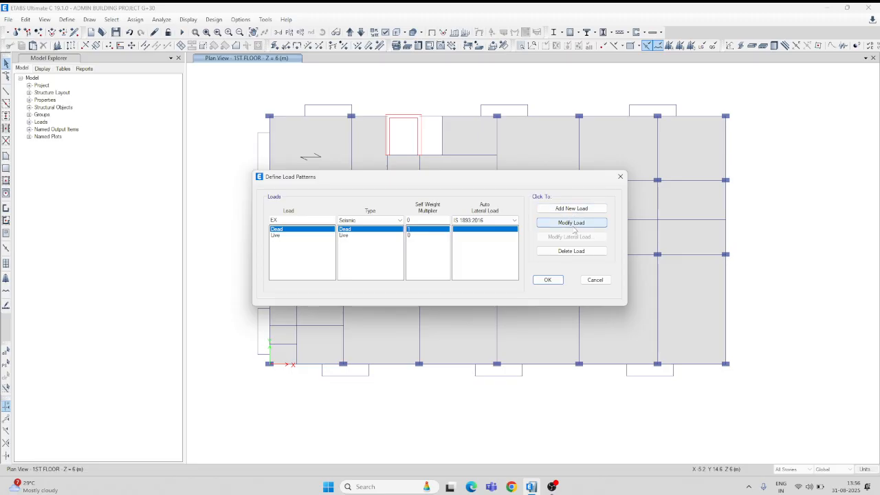
pyautogui.click(571, 209)
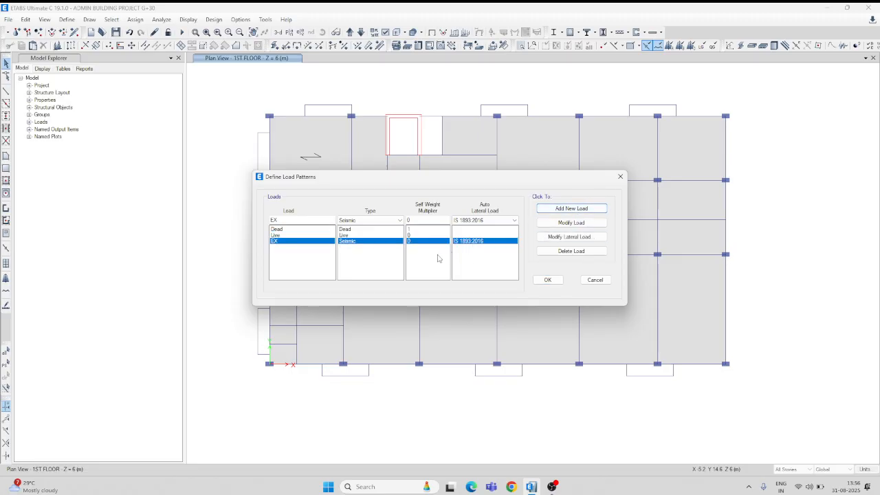
# Add a second seismic load pattern named EY that also uses the IS 1893:2016 auto lateral load.
pyautogui.doubleClick(285, 220)
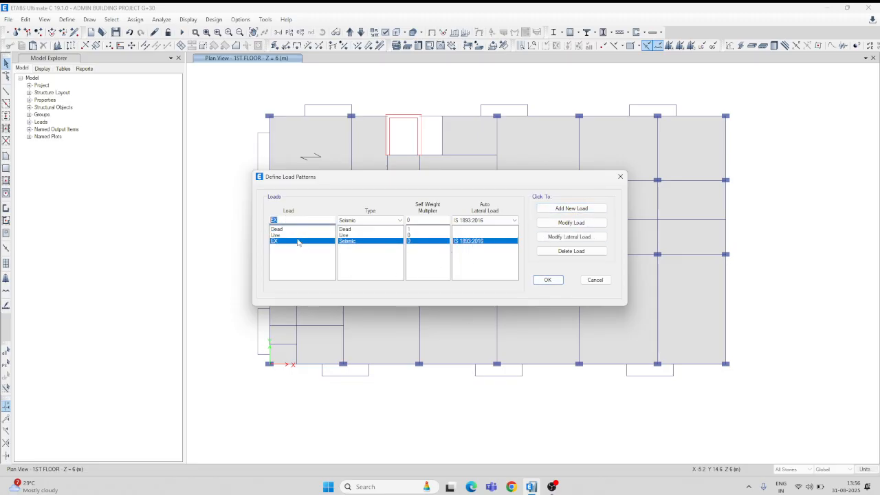
pyautogui.write('EY')
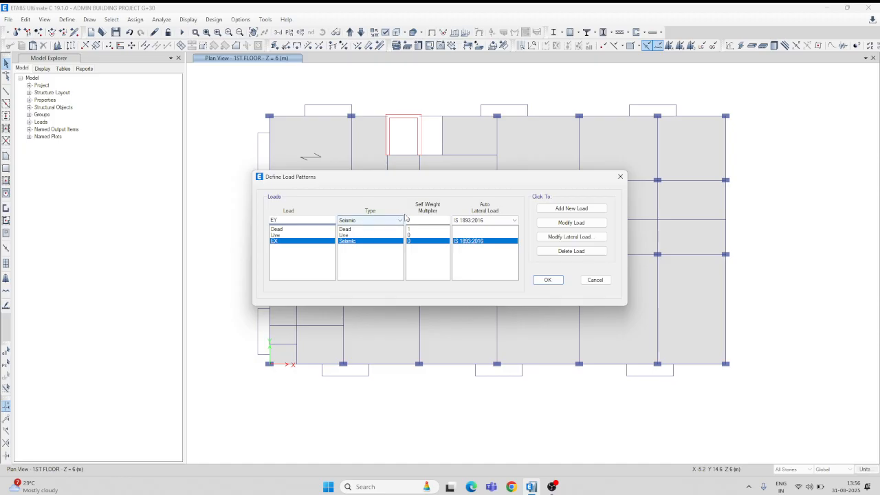
pyautogui.click(566, 210)
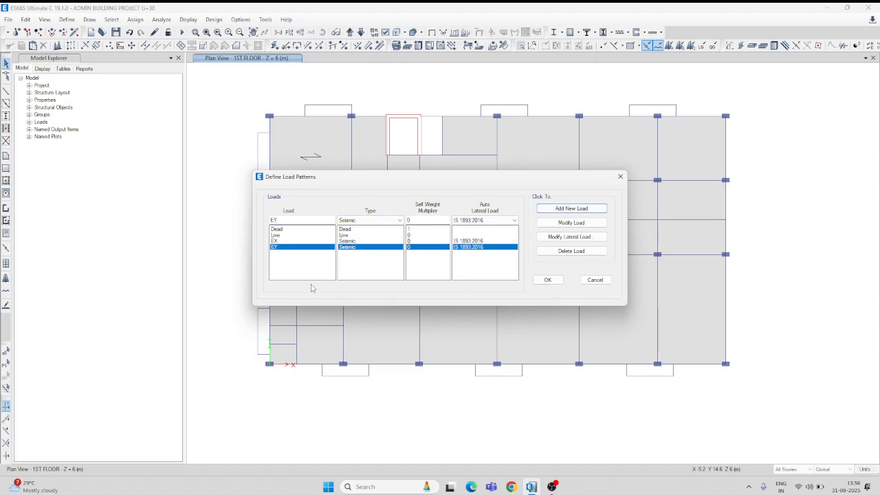
# Restrict EX's lateral load to the X direction with both X eccentricities, using zone factor 0.24 and a user-defined time period of 0.1 sec.
pyautogui.click(350, 241)
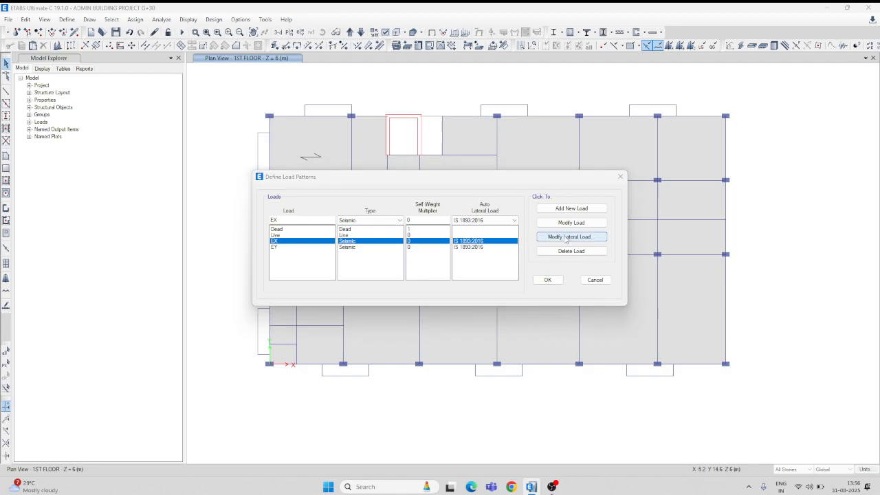
pyautogui.click(568, 237)
pyautogui.click(367, 186)
pyautogui.click(368, 195)
pyautogui.click(368, 205)
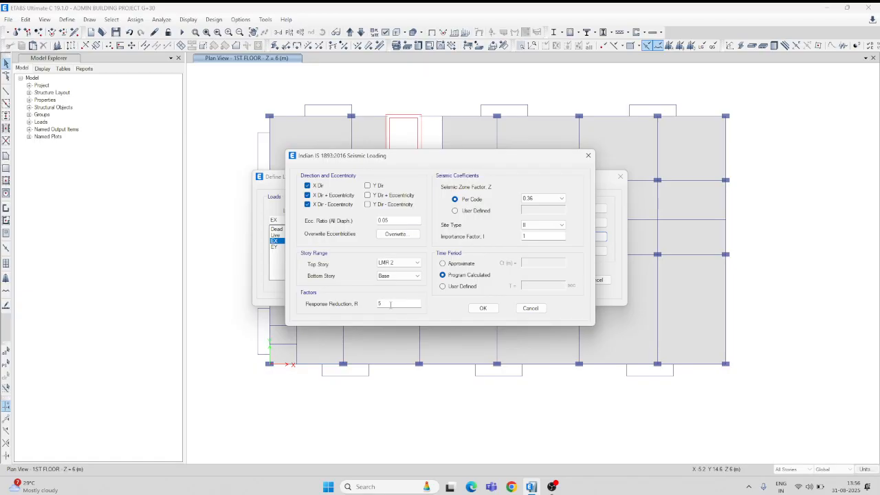
pyautogui.click(562, 199)
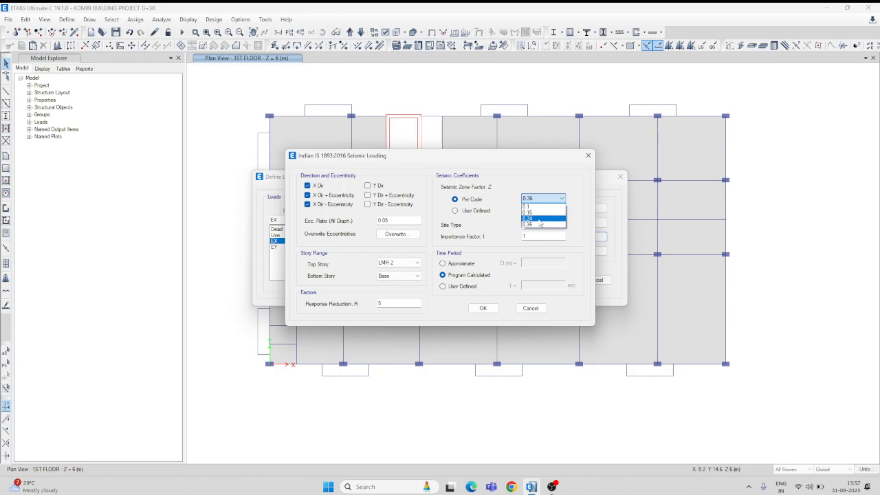
pyautogui.click(540, 220)
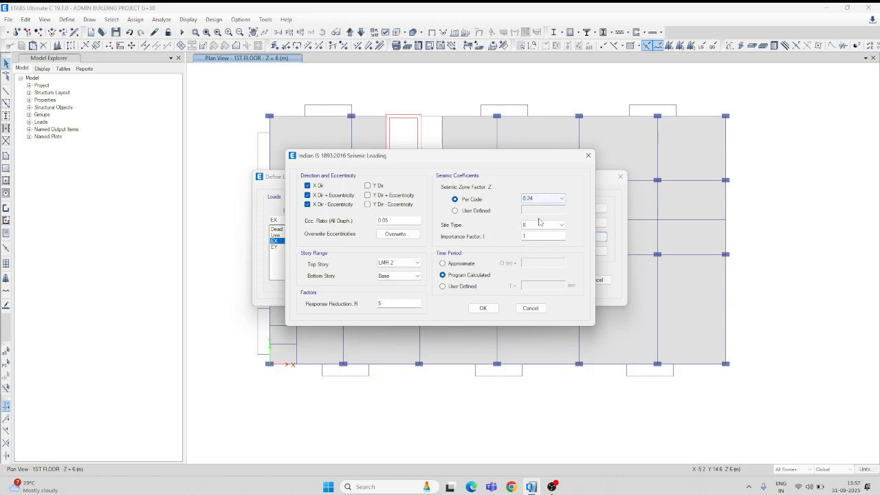
pyautogui.click(467, 287)
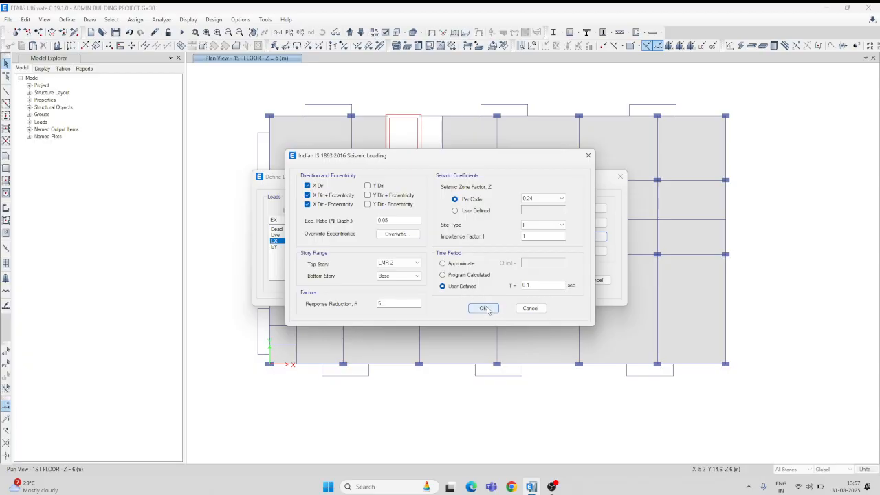
pyautogui.click(484, 308)
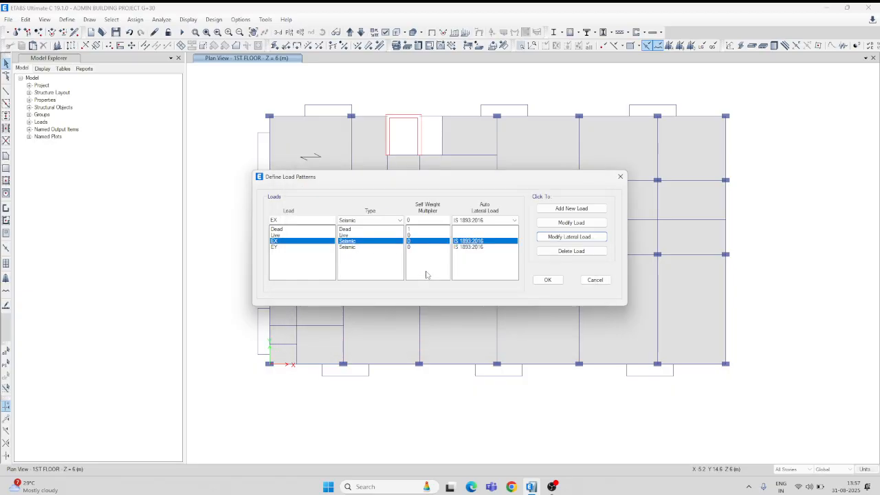
# Restrict EY's lateral load to the Y direction with both Y eccentricities, using zone factor 0.24 and a user-defined period of 0.1 sec, and accept the load patterns.
pyautogui.click(357, 248)
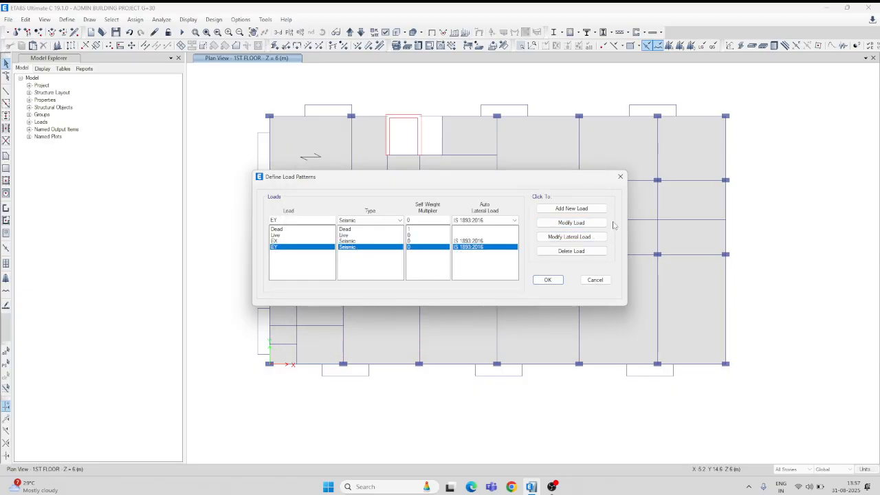
pyautogui.click(568, 238)
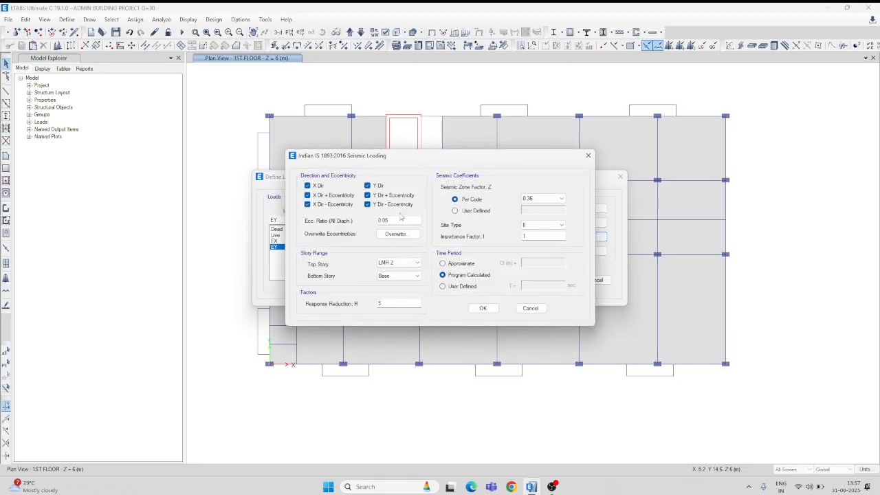
pyautogui.click(307, 204)
pyautogui.click(307, 195)
pyautogui.click(307, 186)
pyautogui.click(550, 199)
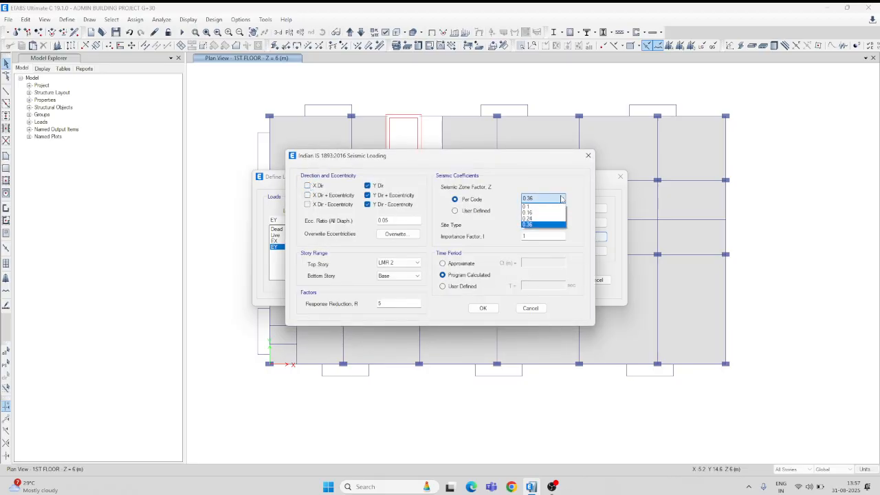
pyautogui.click(534, 220)
pyautogui.click(472, 286)
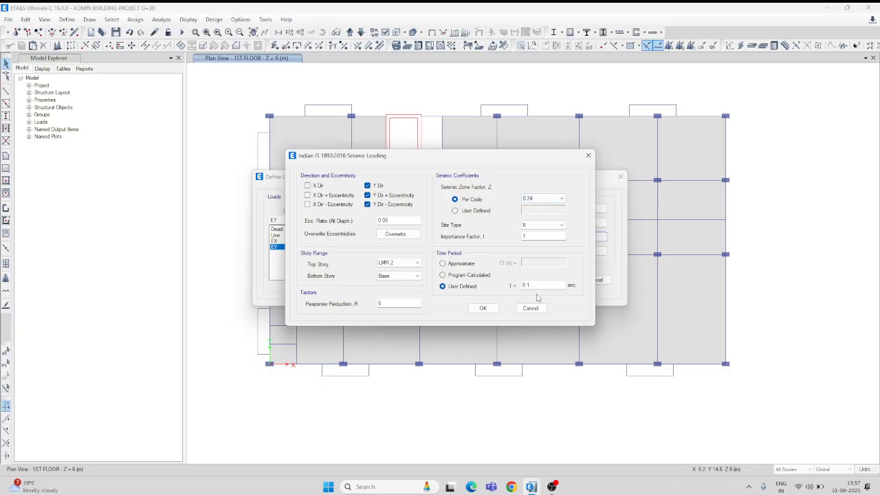
pyautogui.click(483, 309)
pyautogui.click(546, 280)
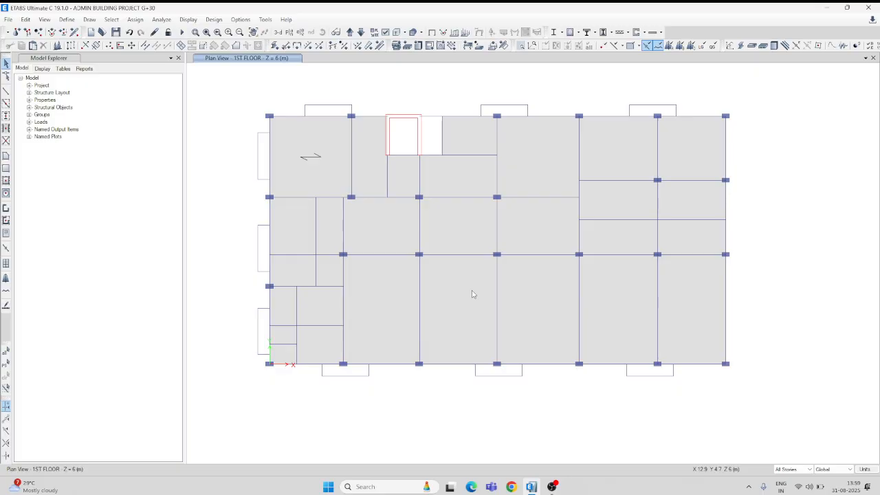
# Review the list of defined load cases without changing anything.
pyautogui.click(67, 20)
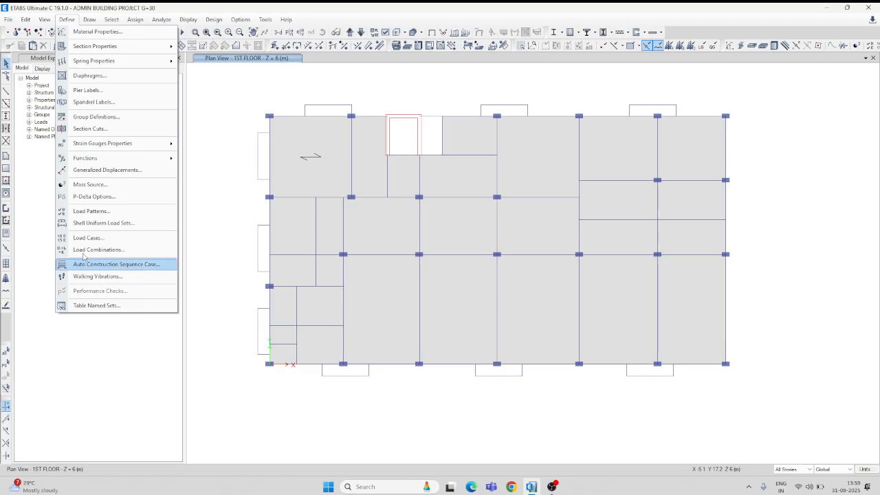
pyautogui.click(97, 238)
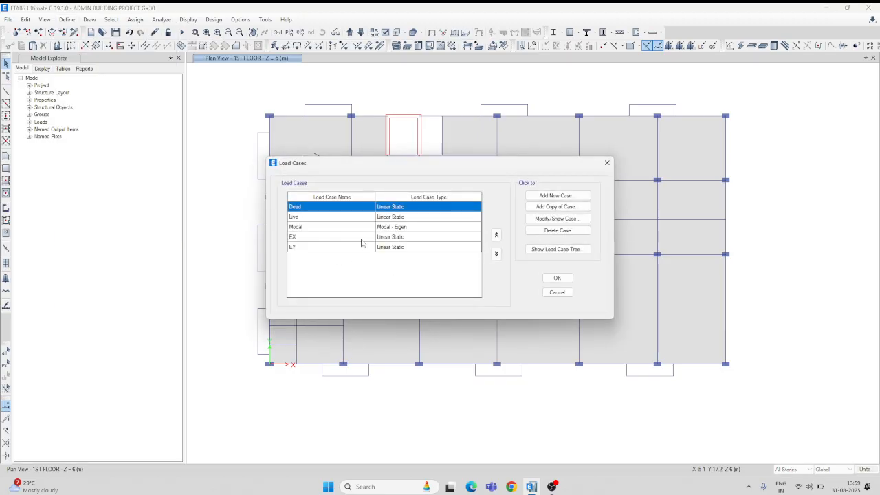
pyautogui.click(607, 163)
# Review the EX load pattern's IS 1893:2016 seismic settings, including its user-defined time period, without changing them.
pyautogui.click(67, 19)
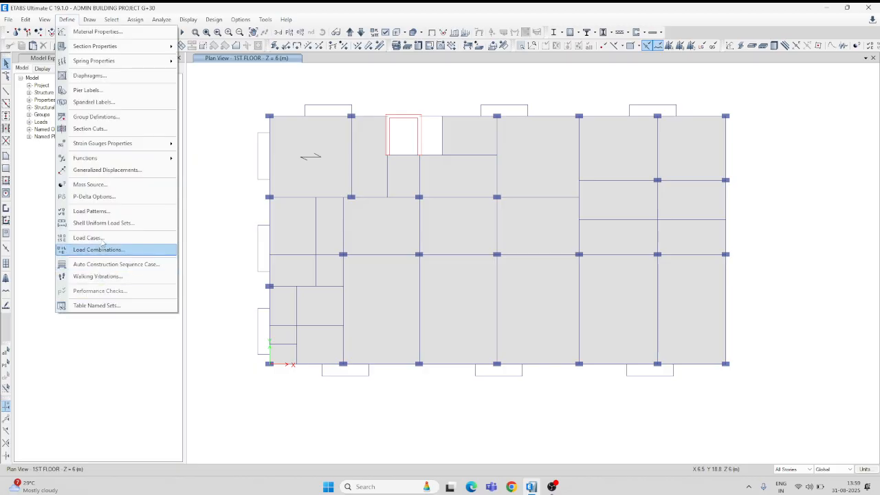
pyautogui.click(94, 211)
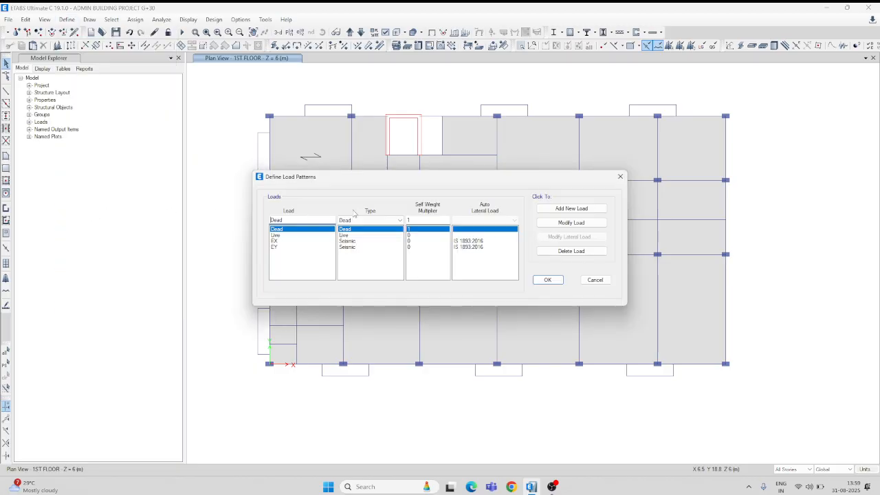
pyautogui.click(276, 242)
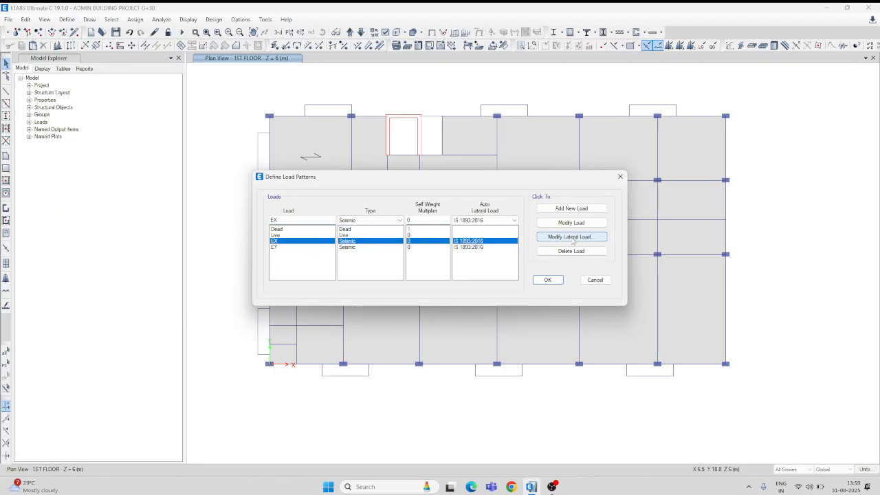
pyautogui.click(568, 238)
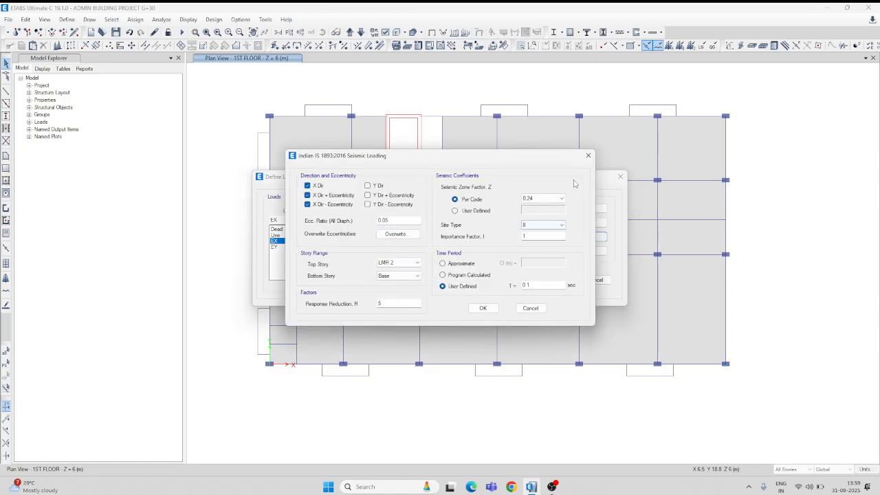
pyautogui.click(586, 157)
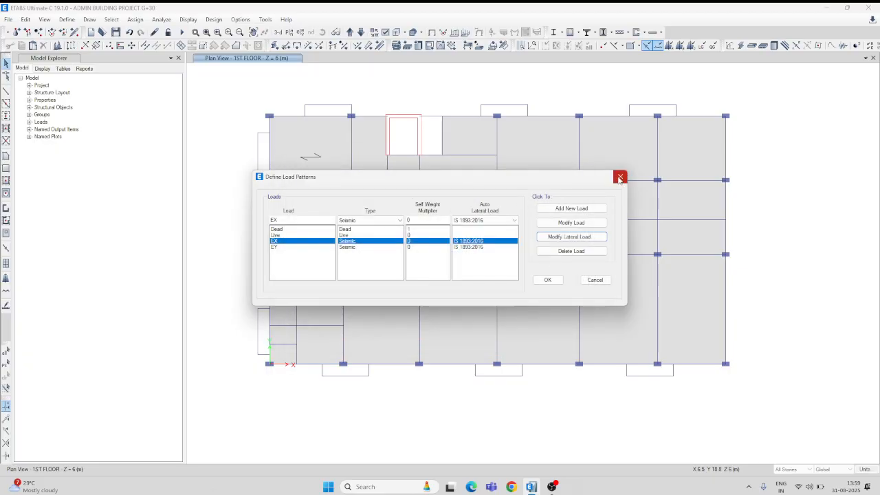
pyautogui.click(562, 237)
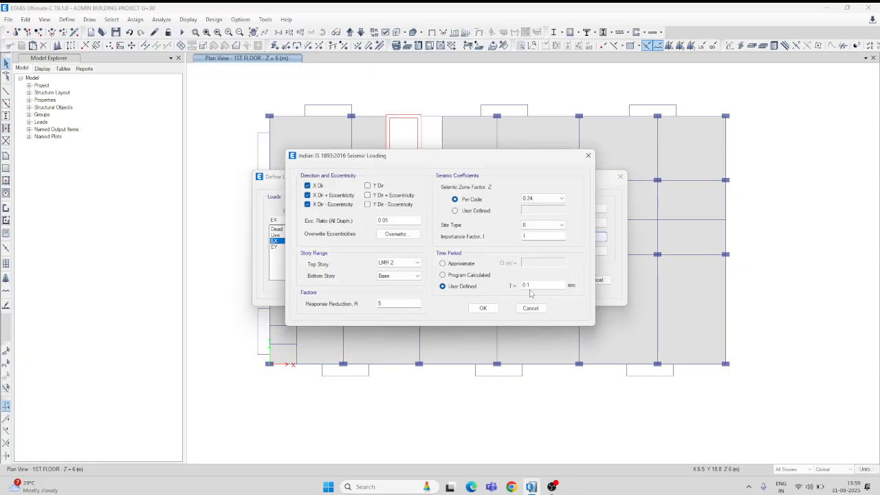
pyautogui.click(588, 158)
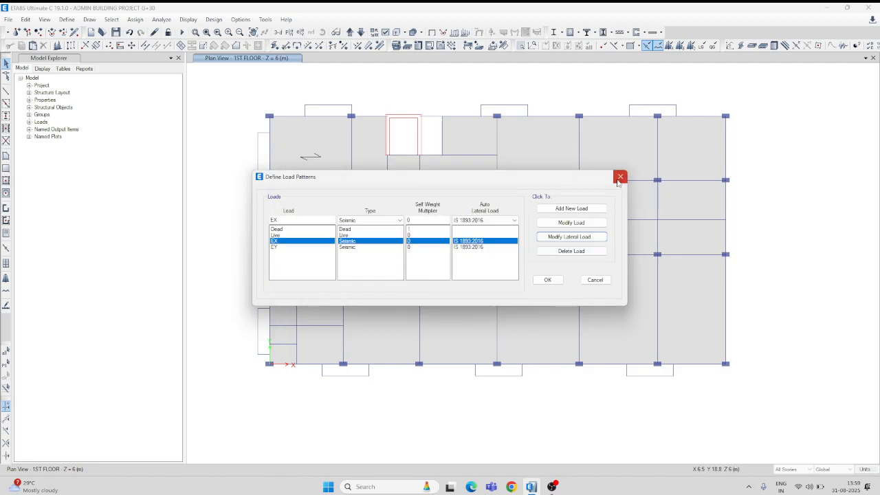
pyautogui.click(620, 176)
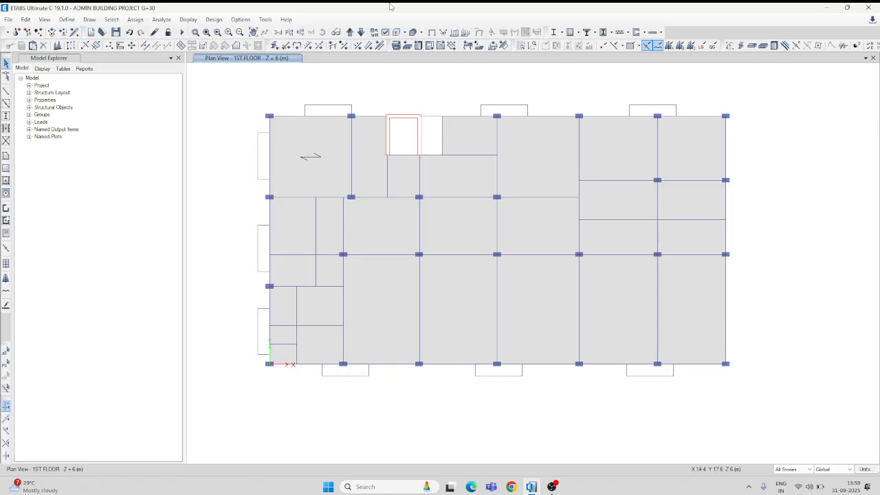
# Draw a dimension line for the building's overall X length, from the origin corner column to the opposite corner, placed just below the plan.
pyautogui.click(90, 21)
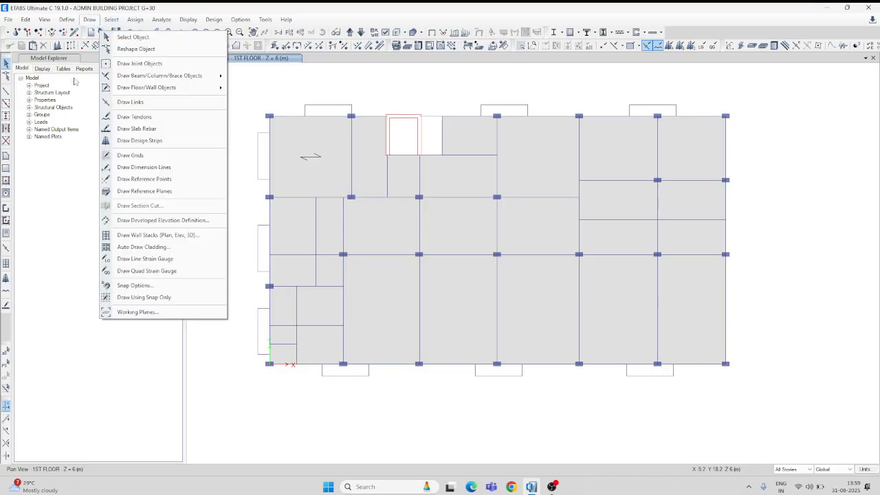
pyautogui.click(141, 168)
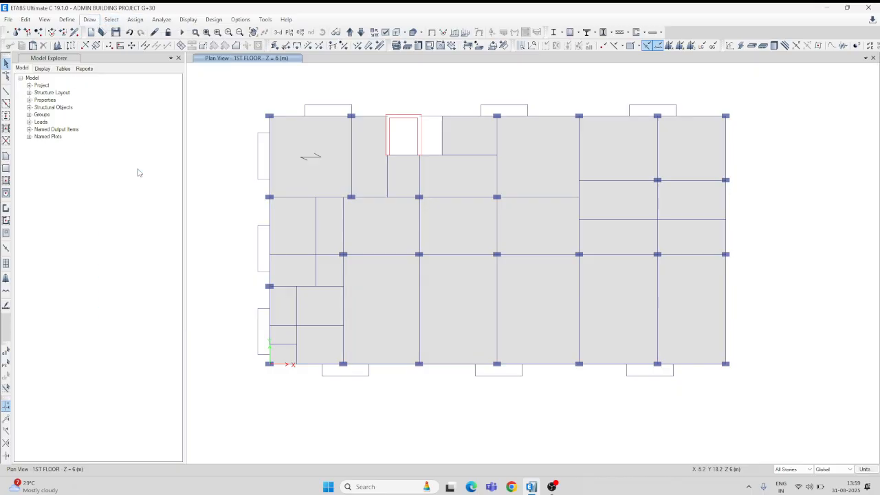
pyautogui.click(270, 364)
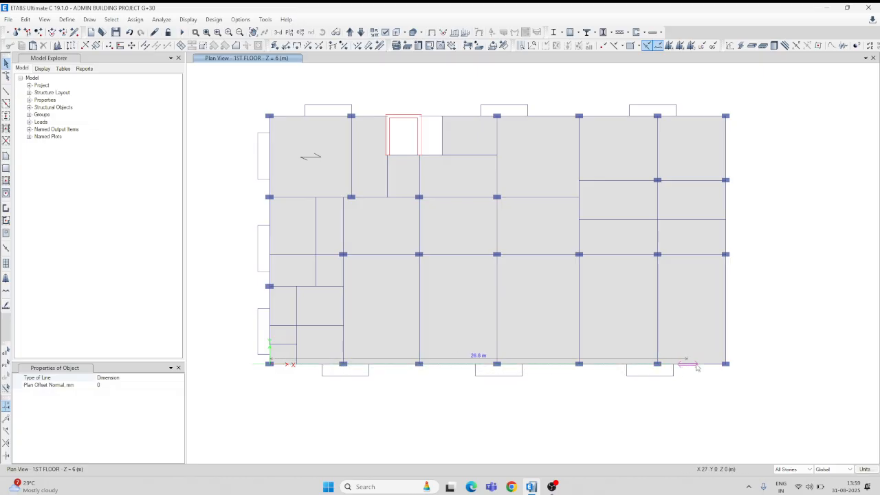
pyautogui.click(727, 364)
pyautogui.click(591, 398)
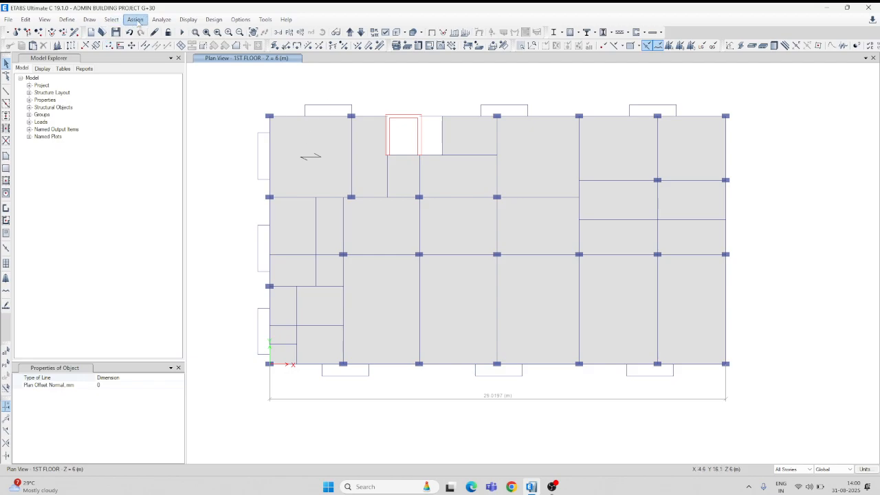
# Draw a dimension line for the building's overall Y width between the corner columns at the far X end, placed just outside the plan.
pyautogui.click(89, 19)
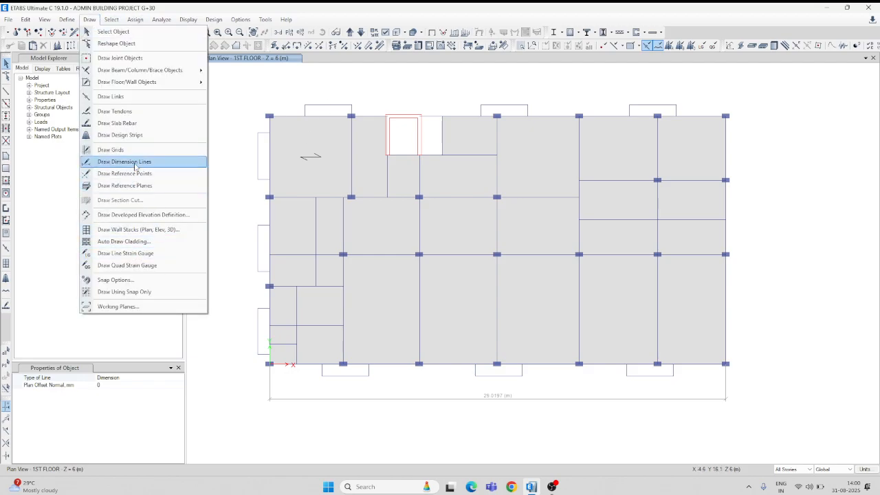
pyautogui.click(130, 161)
pyautogui.click(727, 116)
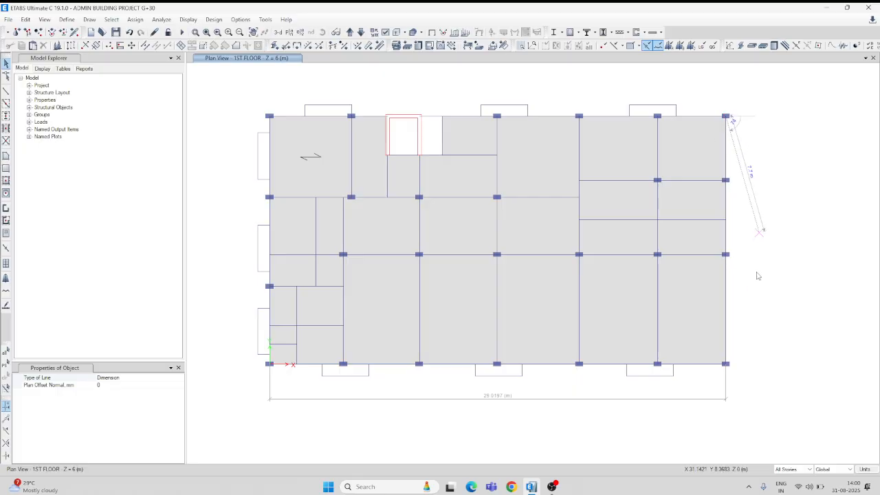
pyautogui.click(726, 364)
pyautogui.click(767, 364)
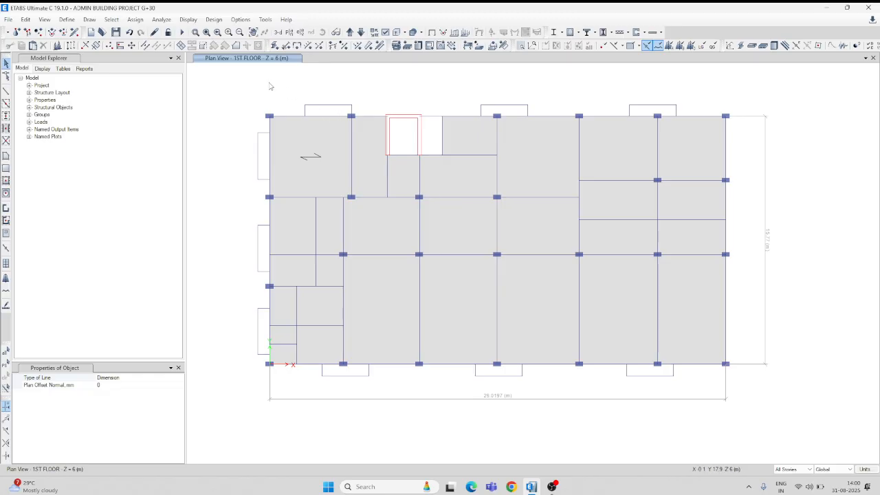
# Display the plan view of the LMR 2 story to check the building's top elevation.
pyautogui.click(290, 33)
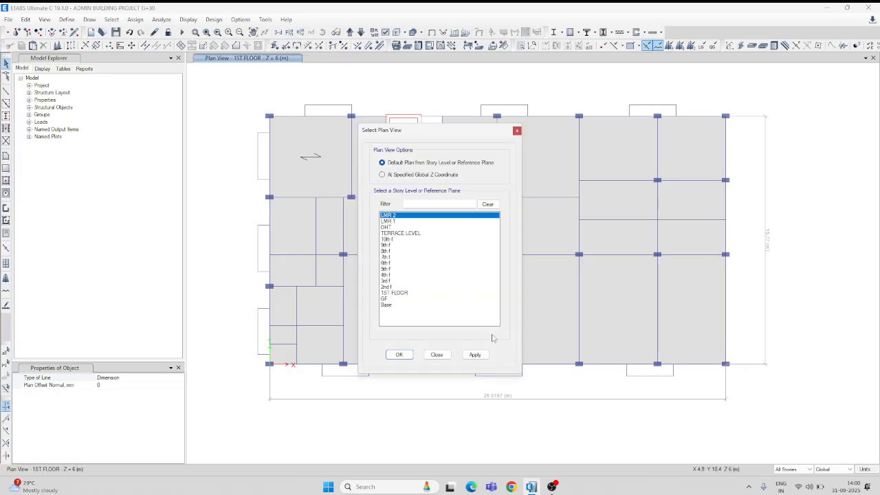
pyautogui.click(475, 355)
pyautogui.click(399, 355)
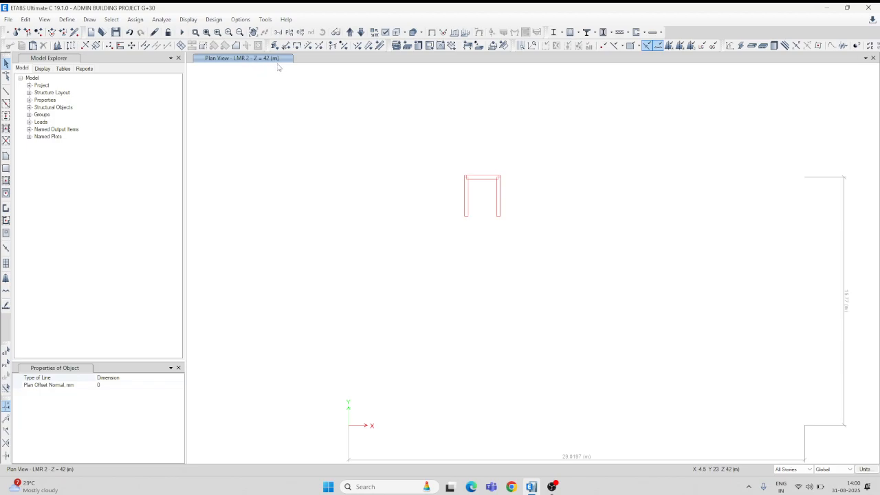
# Bring back the 1ST FLOOR plan, check the GF plan below it, and keep the dimensioned floor in view.
pyautogui.click(288, 33)
pyautogui.click(395, 293)
pyautogui.click(475, 355)
pyautogui.click(399, 355)
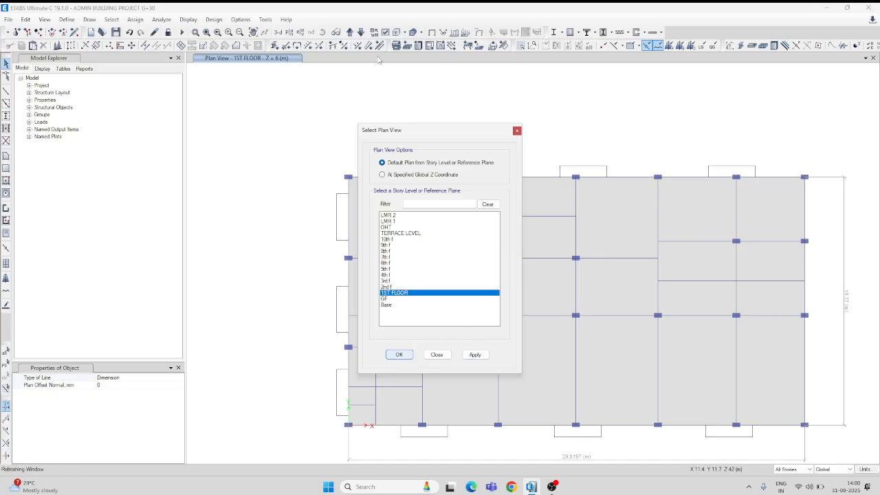
pyautogui.click(360, 33)
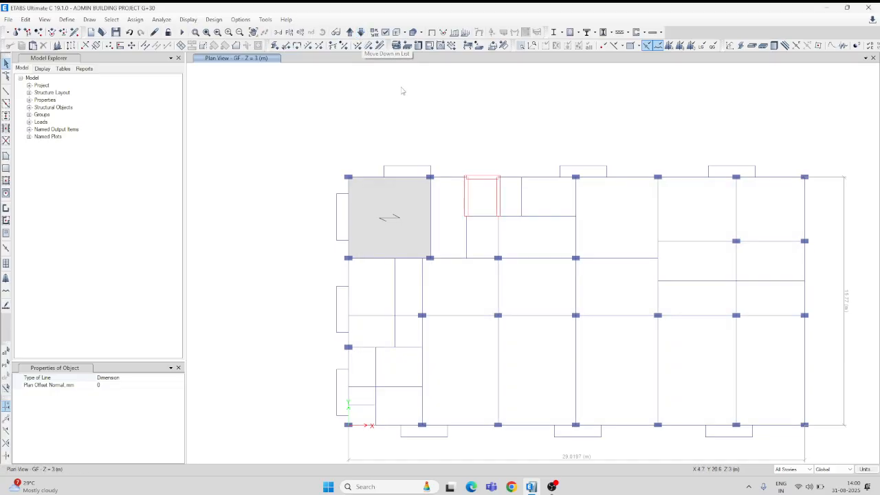
pyautogui.moveTo(559, 137); pyautogui.dragTo(520, 87, button='middle')
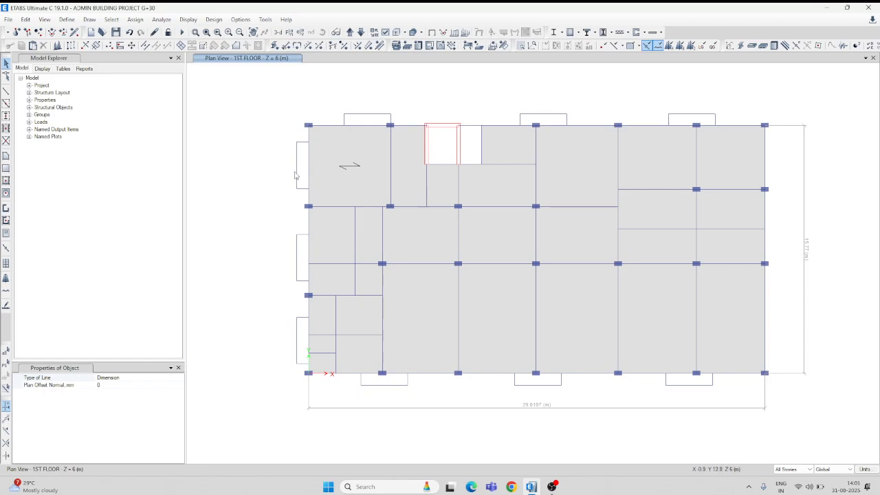
# Find and open the Windows Calculator.
pyautogui.click(382, 487)
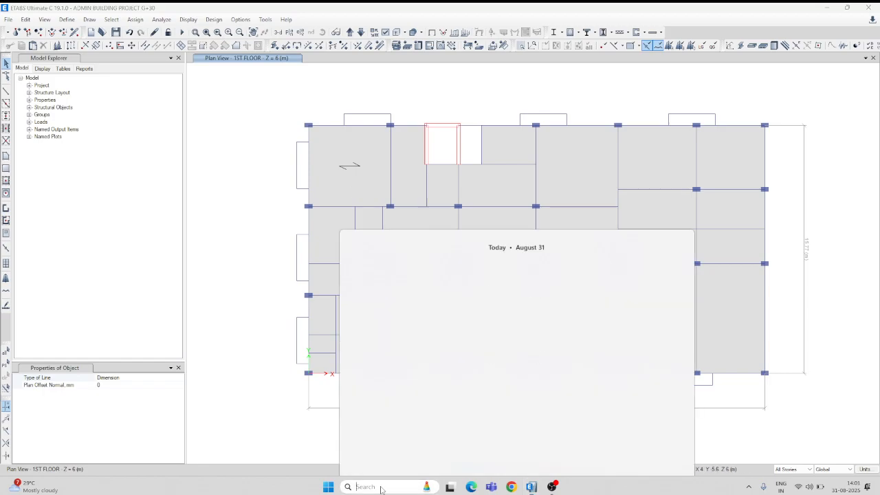
pyautogui.write('CAlculator')
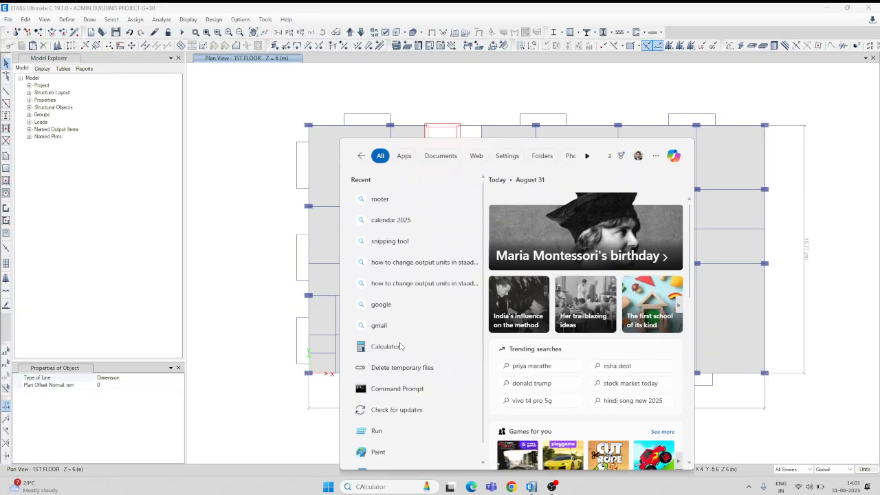
pyautogui.click(366, 385)
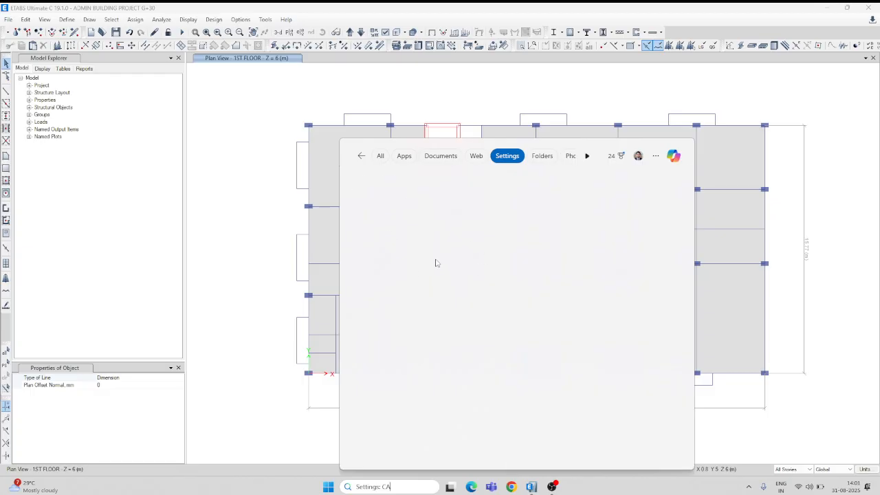
pyautogui.click(361, 155)
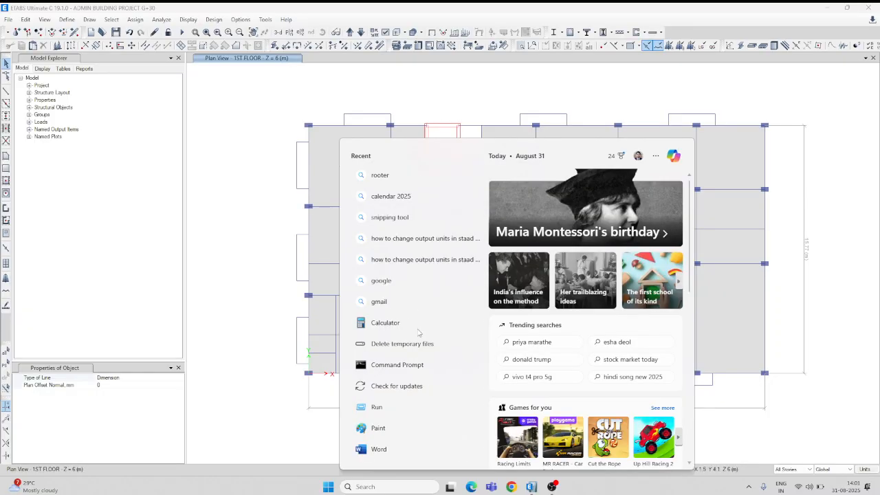
pyautogui.click(385, 324)
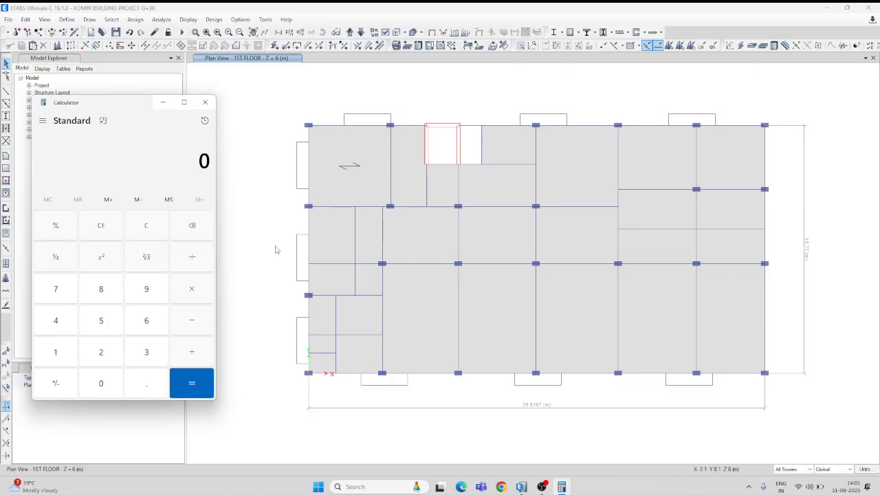
# Calculate the square root of 29, the building's rounded length in X.
pyautogui.click(147, 269)
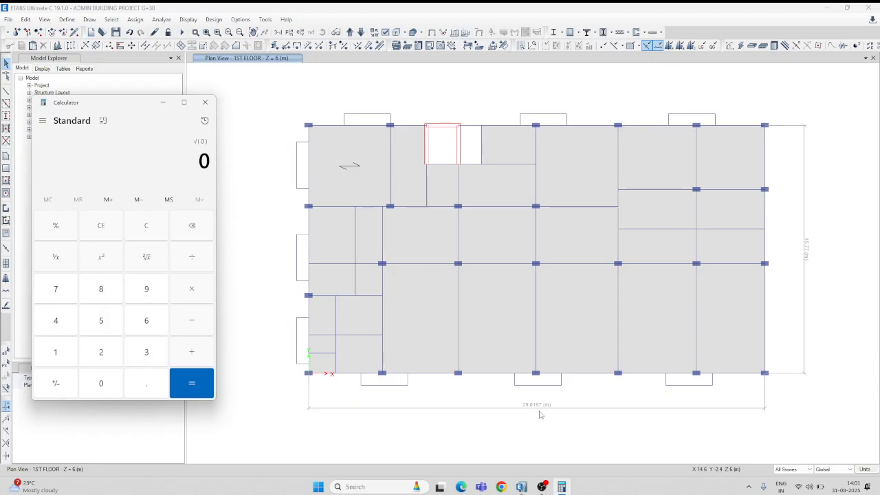
pyautogui.click(104, 353)
pyautogui.click(152, 294)
pyautogui.click(194, 383)
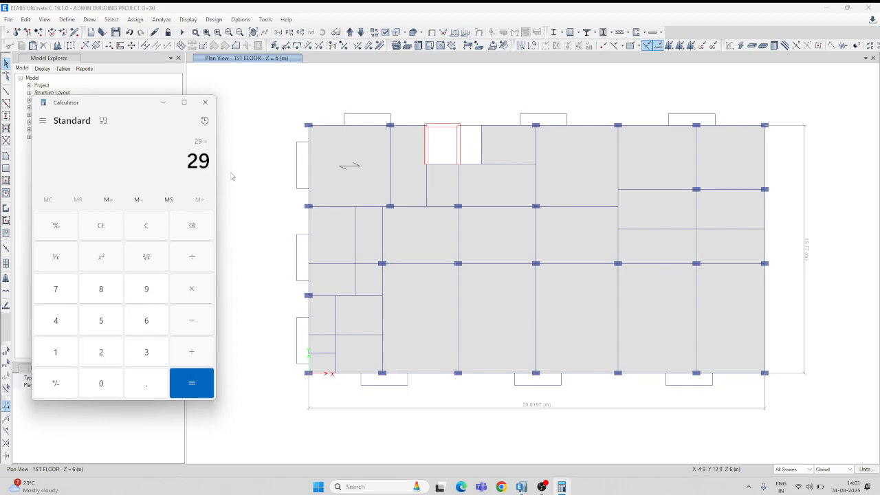
pyautogui.click(146, 260)
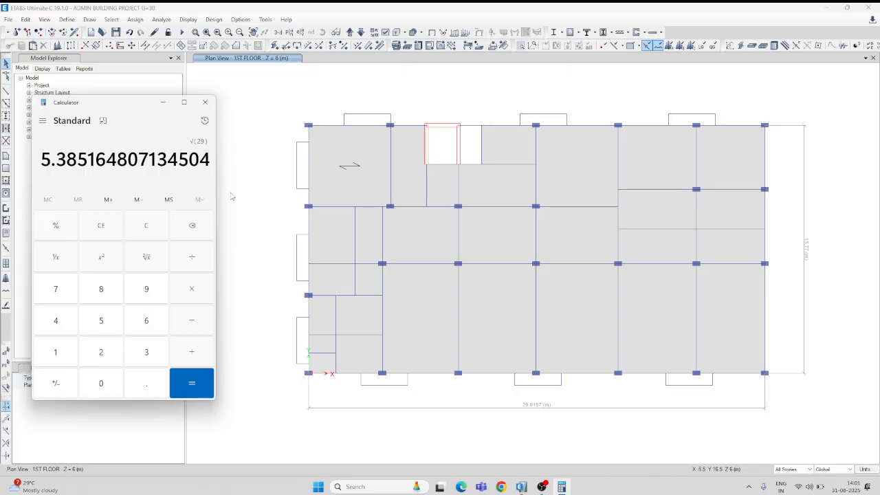
# Calculate the square root of 25 as a check of the root function.
pyautogui.click(147, 227)
pyautogui.click(101, 352)
pyautogui.click(101, 320)
pyautogui.click(146, 257)
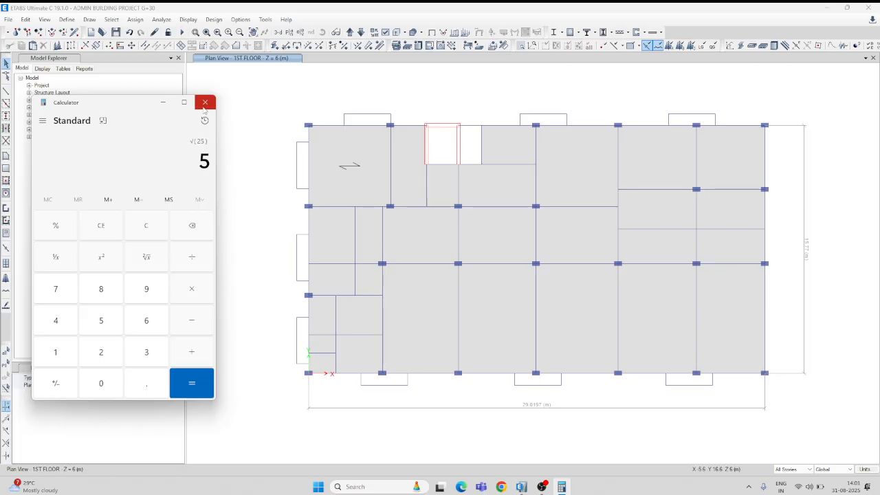
# Clear the calculator and multiply 0.09 by the building height of 42 m.
pyautogui.click(149, 230)
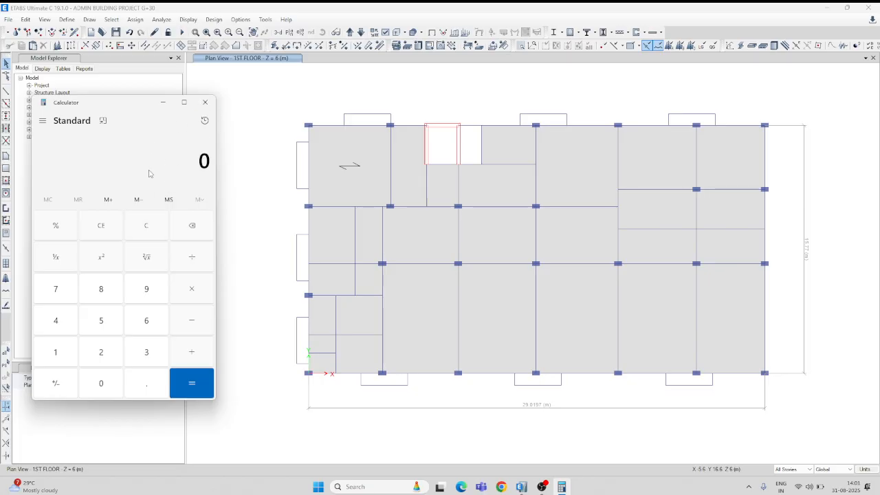
pyautogui.click(141, 386)
pyautogui.click(100, 390)
pyautogui.click(146, 296)
pyautogui.click(193, 292)
pyautogui.click(69, 321)
pyautogui.click(104, 356)
pyautogui.click(190, 386)
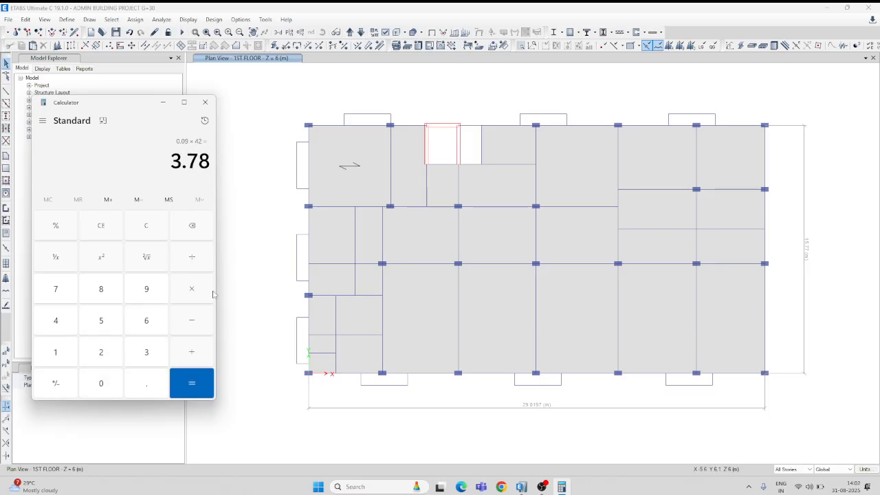
# Divide the product by 5.38 to get the time period for the X direction.
pyautogui.click(199, 262)
pyautogui.click(103, 322)
pyautogui.click(145, 387)
pyautogui.click(151, 356)
pyautogui.click(103, 289)
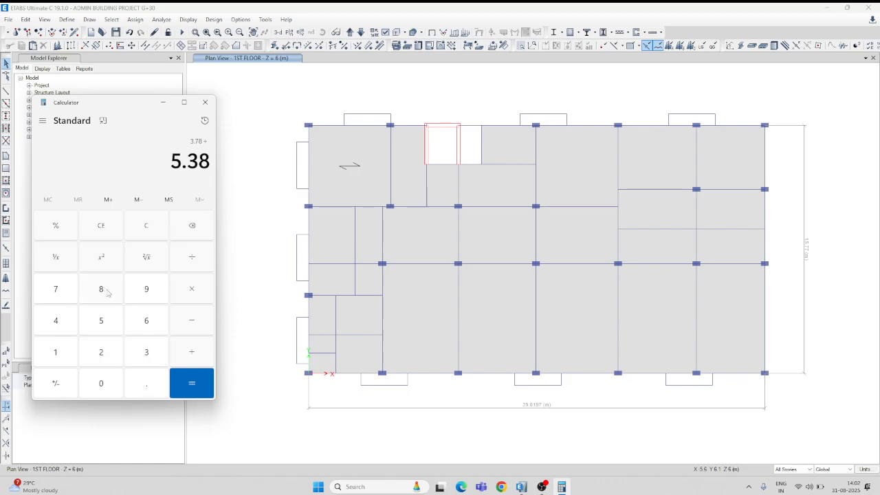
pyautogui.click(196, 383)
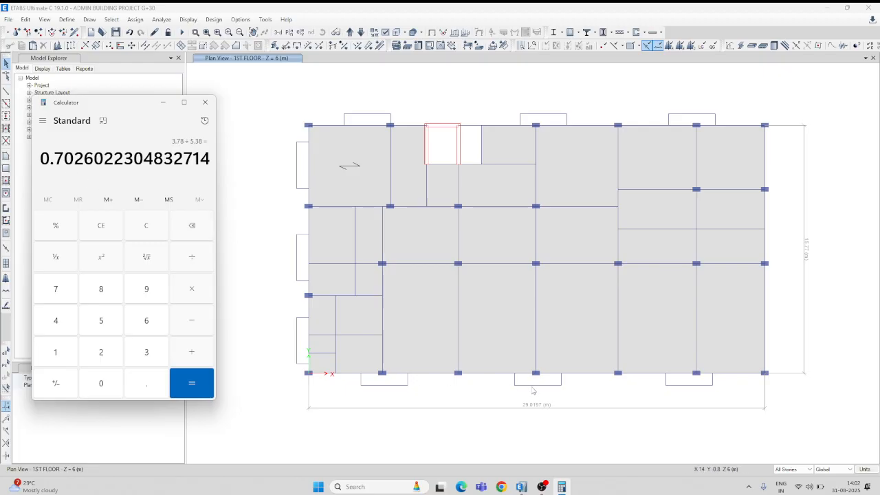
pyautogui.moveTo(522, 487)
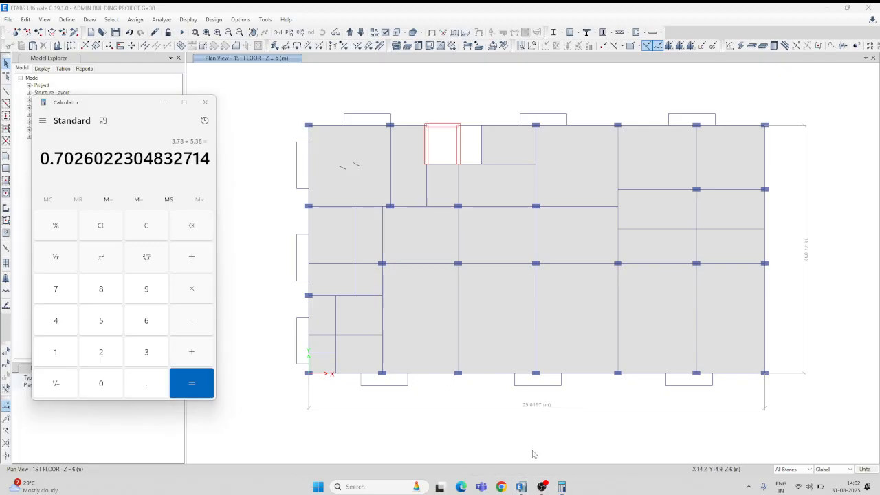
# Close the calculator and set the user-defined time period of the EX seismic load pattern to 0.70 sec.
pyautogui.click(205, 102)
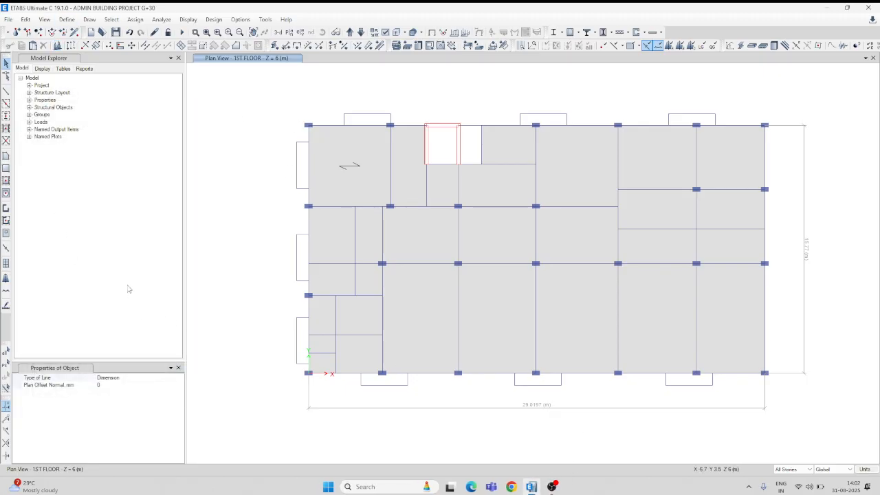
pyautogui.click(67, 19)
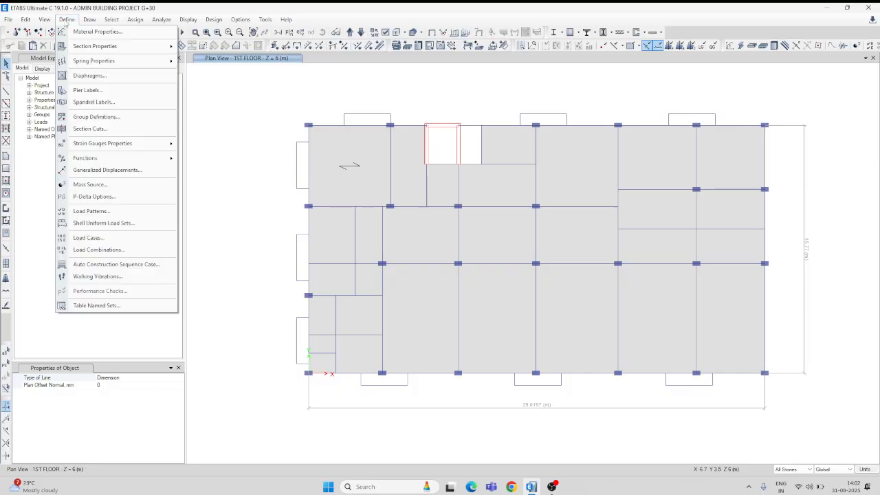
pyautogui.click(101, 213)
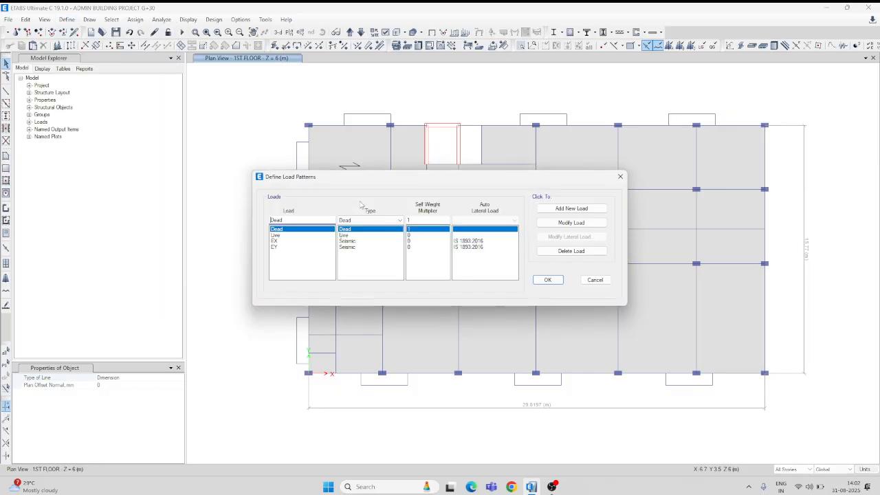
pyautogui.click(284, 241)
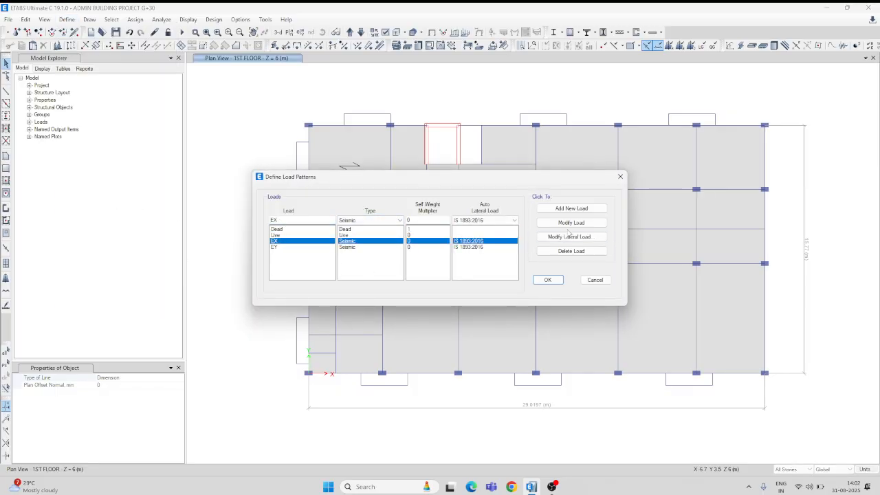
pyautogui.click(564, 237)
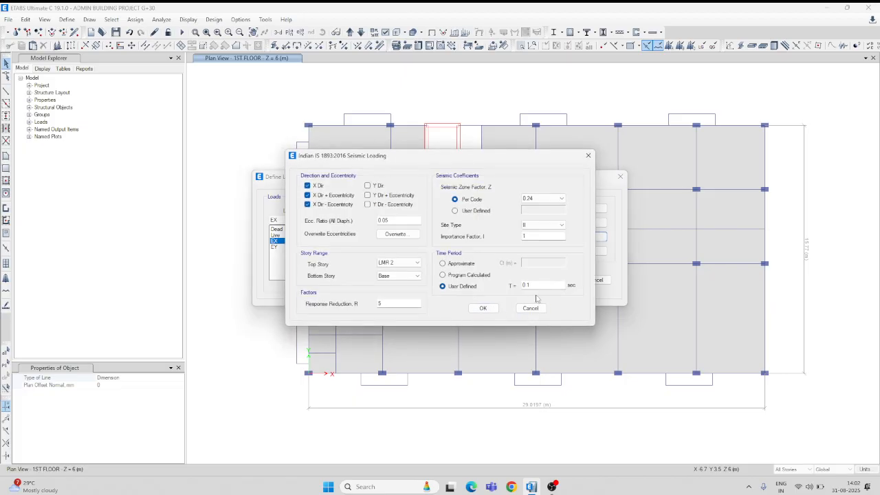
pyautogui.moveTo(536, 285); pyautogui.dragTo(507, 292)
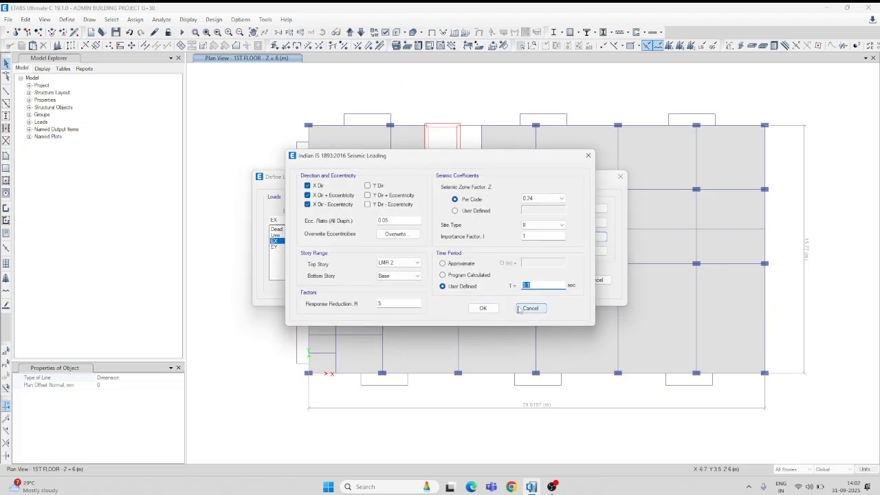
pyautogui.write('0')
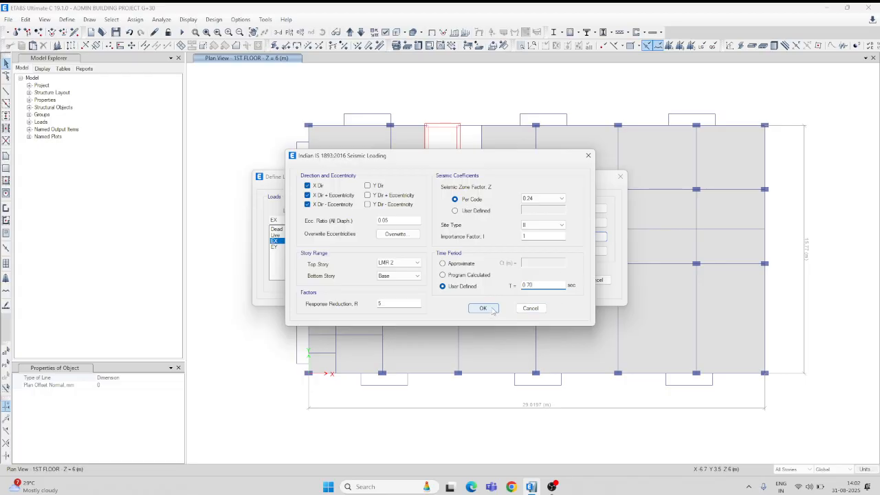
pyautogui.click(491, 310)
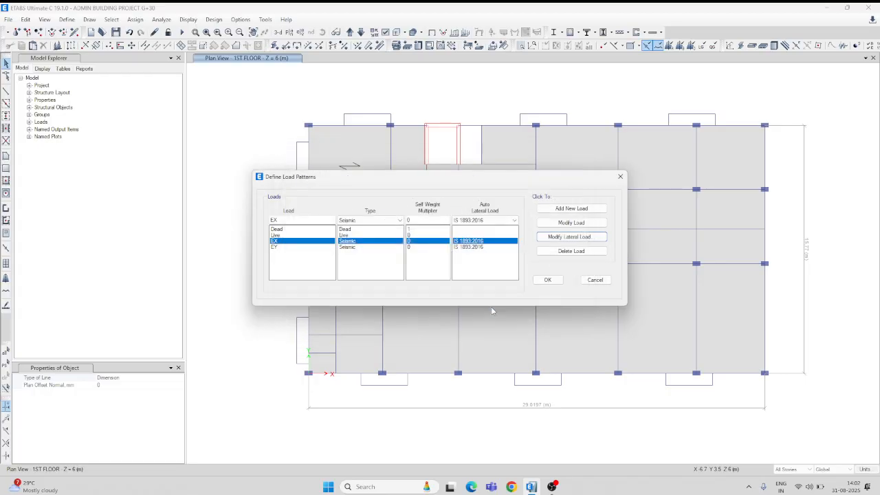
pyautogui.click(352, 248)
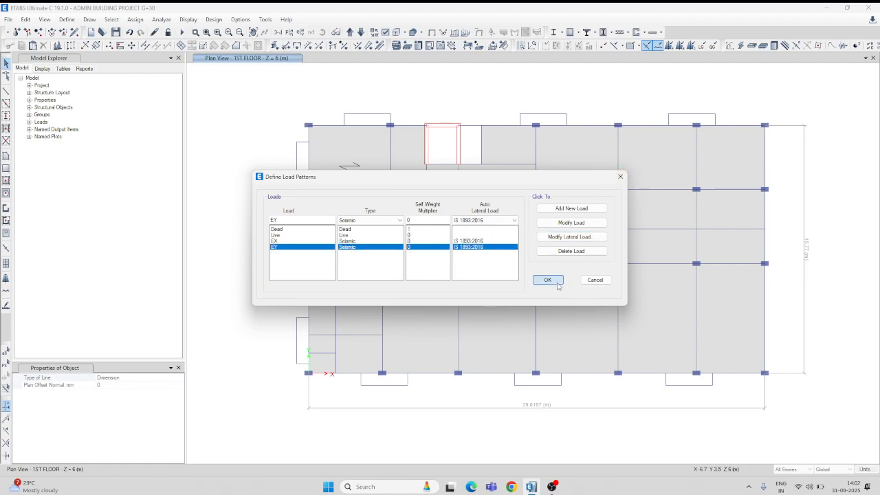
pyautogui.click(548, 280)
# Reopen the calculator and compute the square root of 15.77, the building's plan dimension in Y.
pyautogui.moveTo(531, 491)
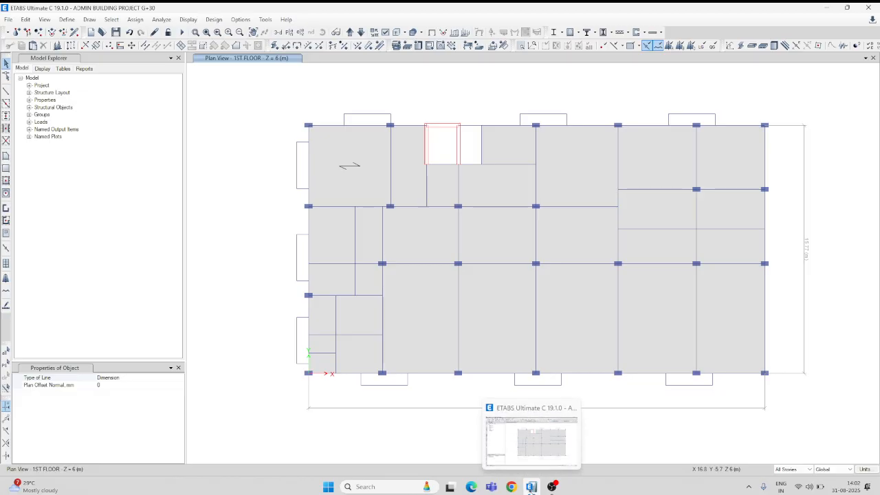
pyautogui.click(394, 489)
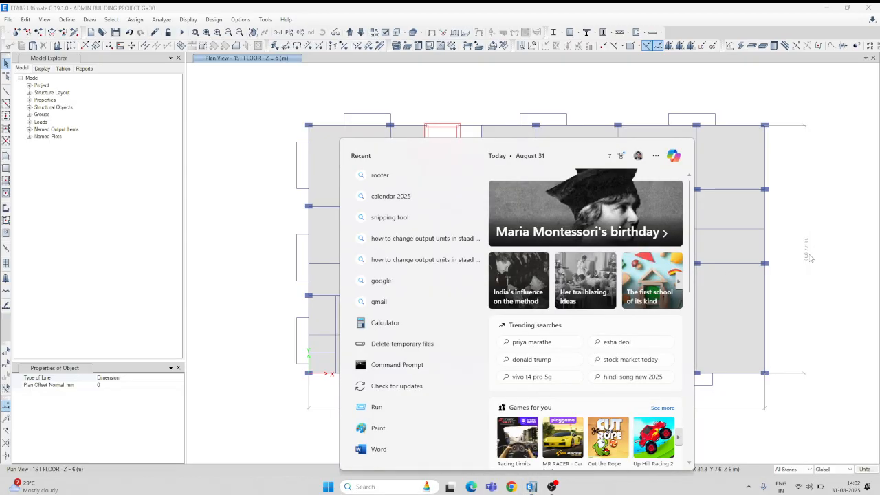
pyautogui.click(385, 323)
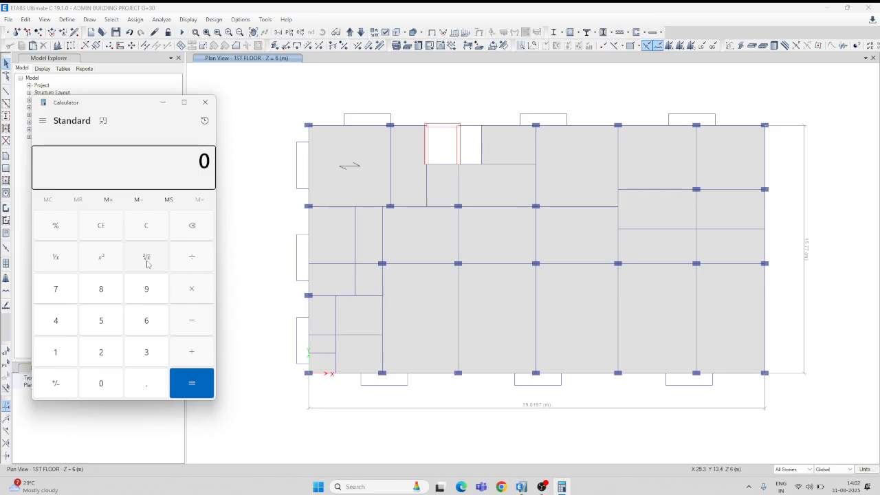
pyautogui.click(63, 353)
pyautogui.click(98, 325)
pyautogui.click(142, 386)
pyautogui.click(61, 291)
pyautogui.click(61, 292)
pyautogui.click(146, 259)
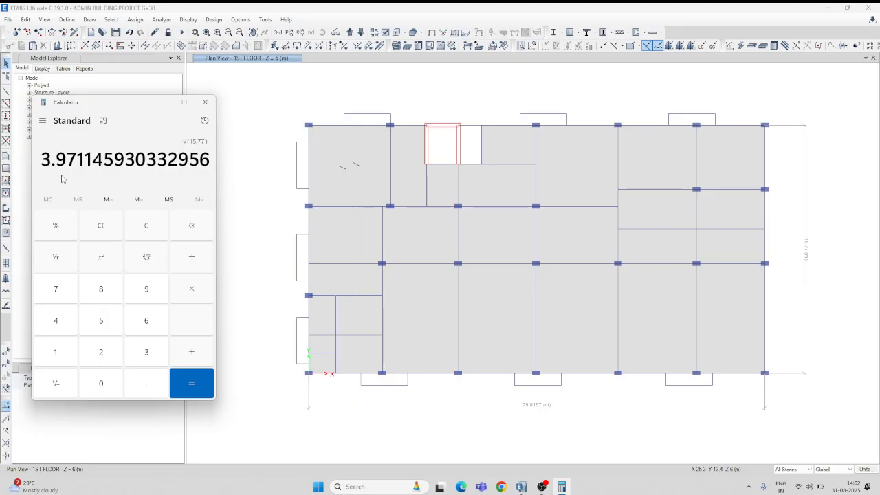
# Clear the calculator and multiply 0.09 by the building height of 42 m for the Y direction.
pyautogui.click(151, 233)
pyautogui.click(150, 358)
pyautogui.click(149, 385)
pyautogui.click(148, 226)
pyautogui.click(141, 384)
pyautogui.click(102, 384)
pyautogui.click(146, 289)
pyautogui.click(199, 285)
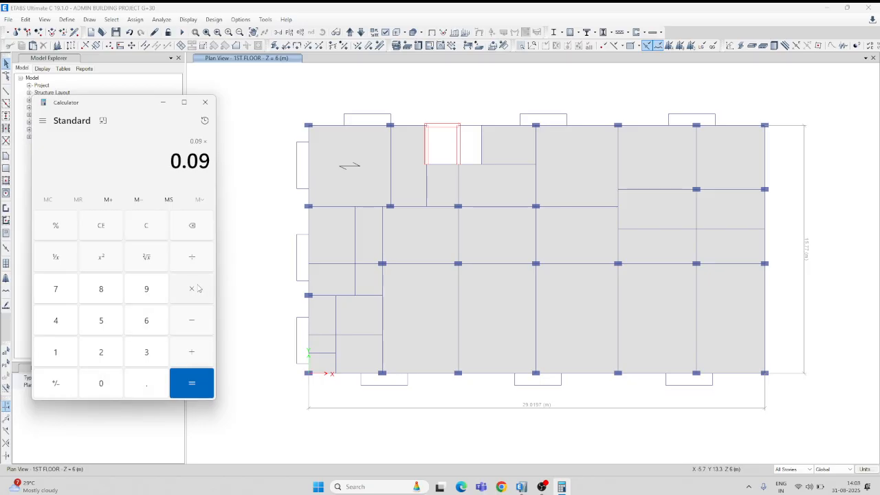
pyautogui.click(60, 322)
pyautogui.click(101, 352)
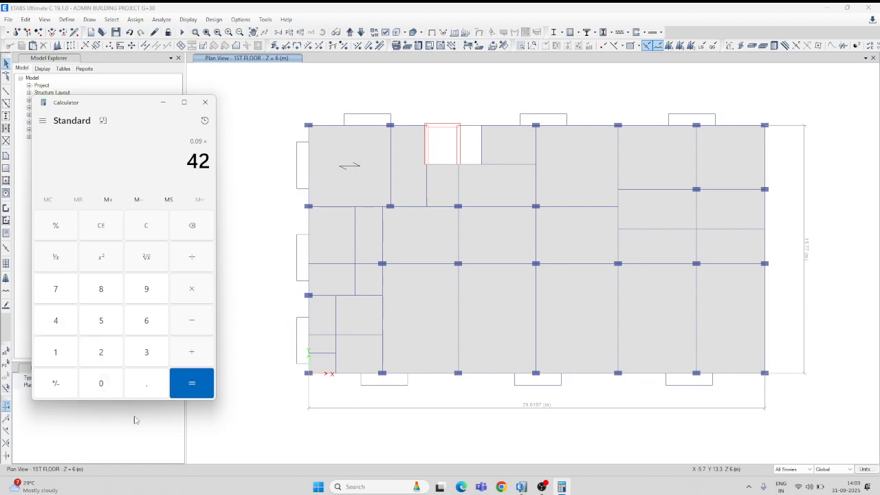
pyautogui.click(192, 385)
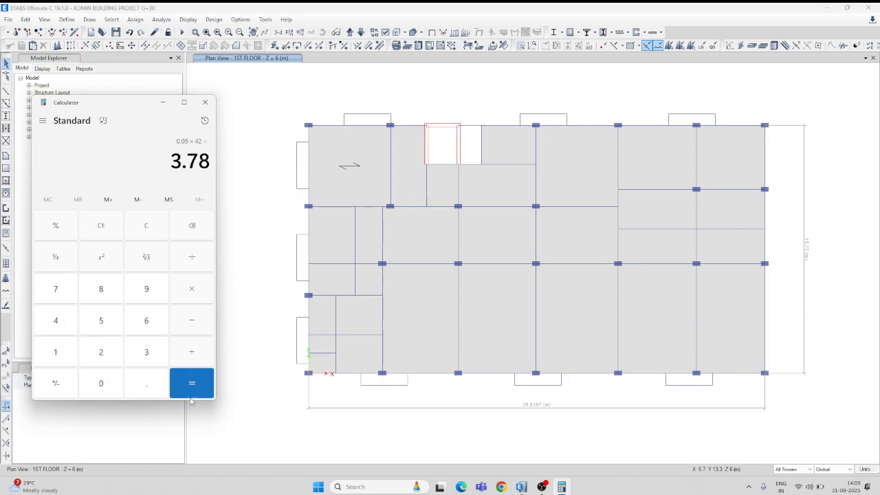
# Divide the product by 3.97 to get the Y-direction time period, and close the calculator.
pyautogui.click(198, 260)
pyautogui.click(149, 352)
pyautogui.click(150, 385)
pyautogui.click(162, 285)
pyautogui.click(54, 289)
pyautogui.click(180, 392)
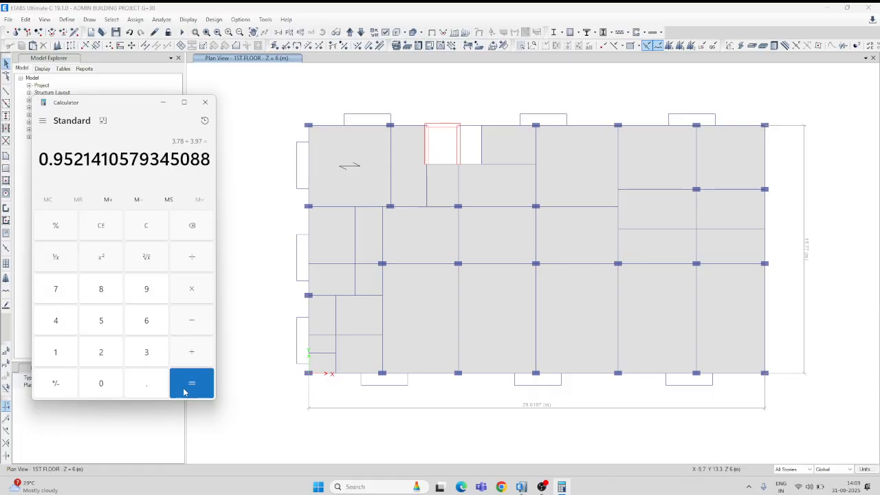
pyautogui.click(205, 102)
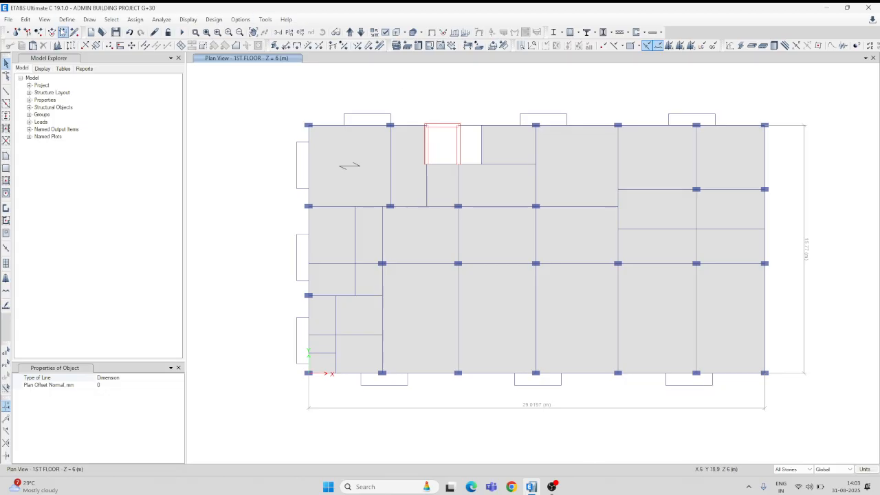
# Set the user-defined time period of the EY seismic load pattern to 0.90 sec and accept the load patterns.
pyautogui.click(71, 20)
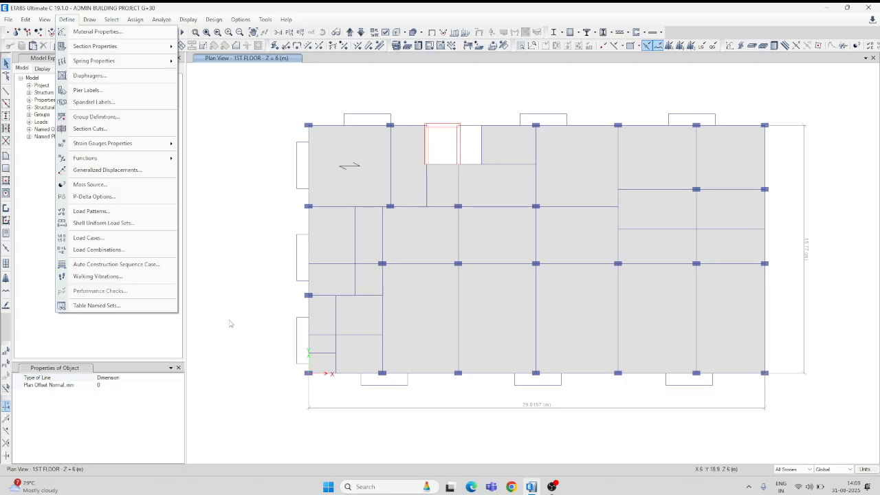
pyautogui.click(99, 211)
pyautogui.click(277, 247)
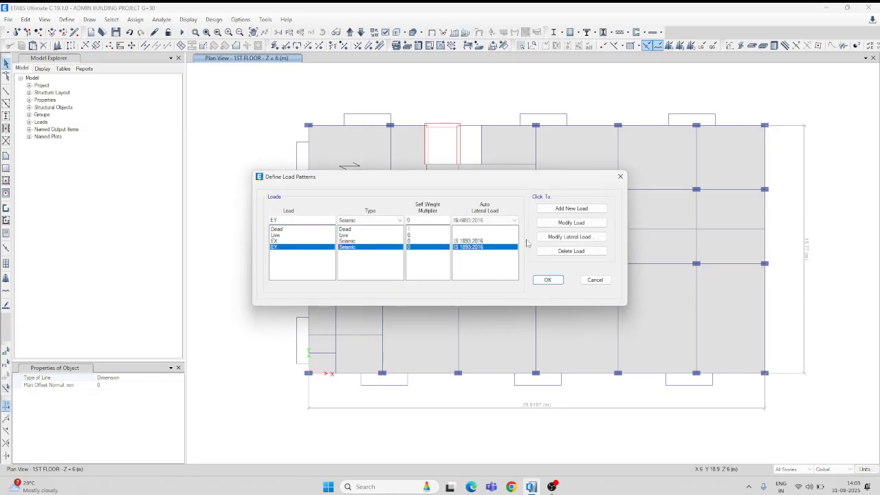
pyautogui.click(561, 238)
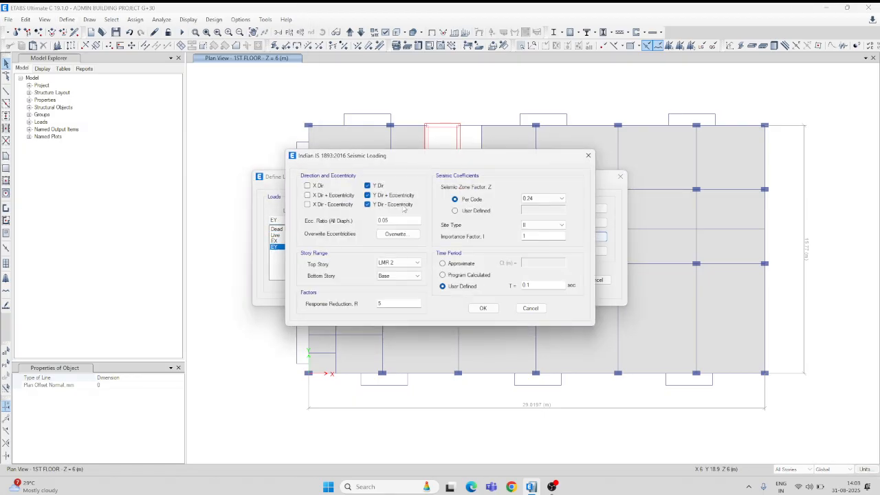
pyautogui.doubleClick(537, 286)
pyautogui.write('0')
pyautogui.click(489, 309)
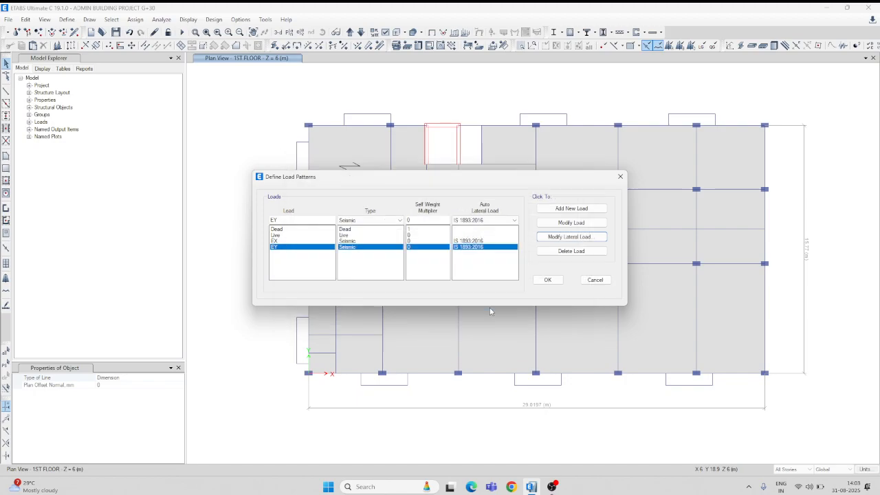
pyautogui.click(548, 280)
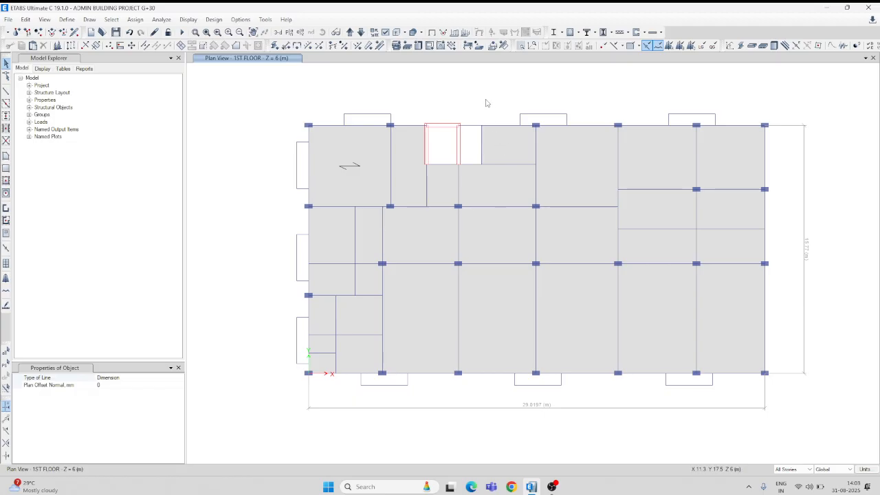
pyautogui.moveTo(488, 103); pyautogui.dragTo(465, 92, button='middle')
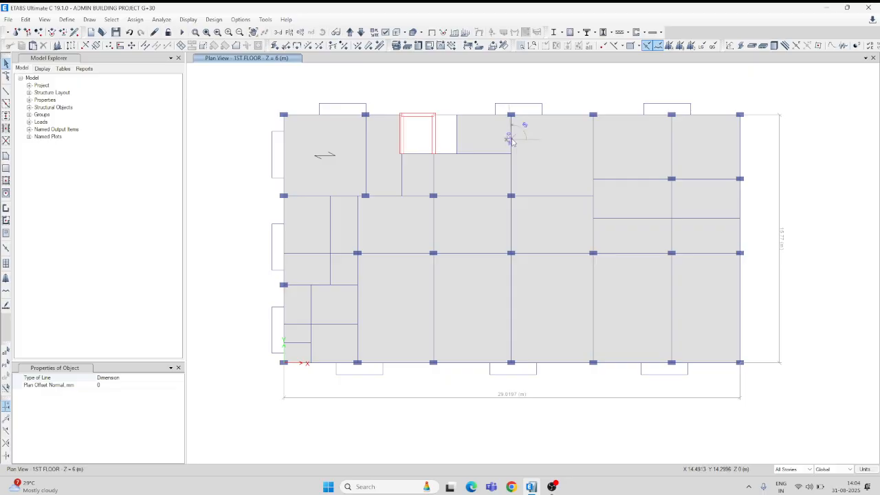
pyautogui.press('Escape')
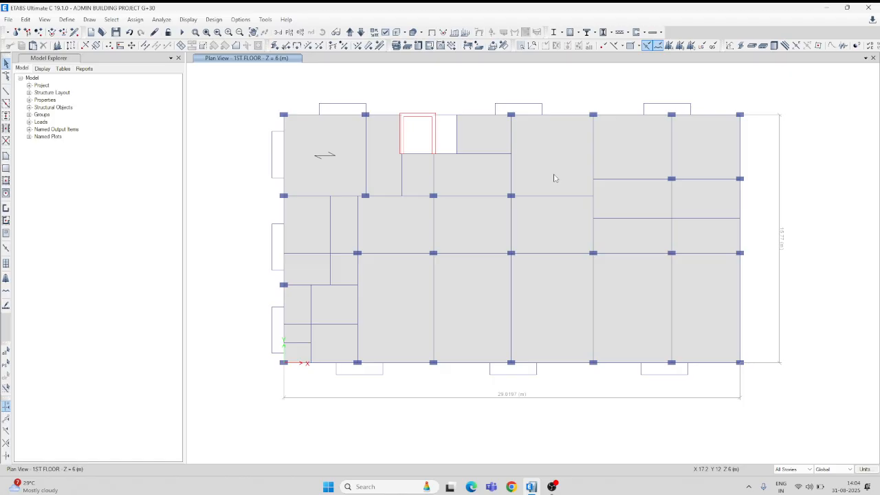
pyautogui.click(330, 233)
pyautogui.click(326, 198)
pyautogui.click(325, 197)
pyautogui.click(330, 232)
pyautogui.click(330, 232)
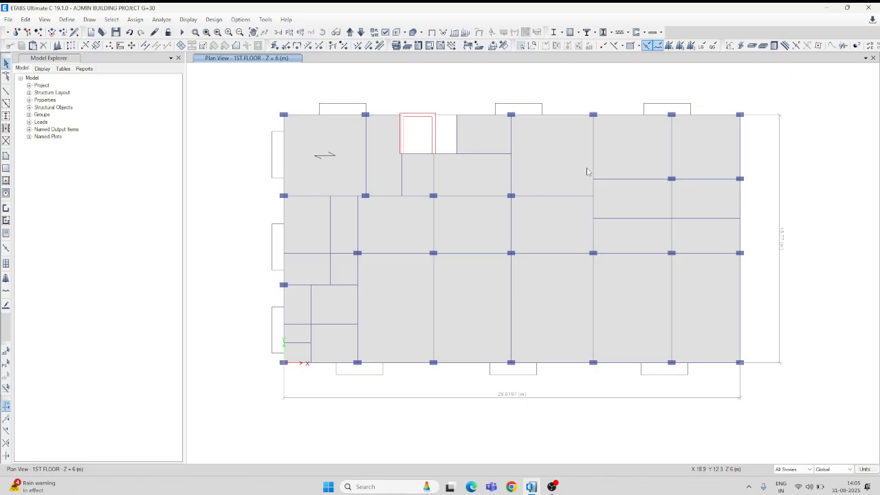
pyautogui.click(511, 167)
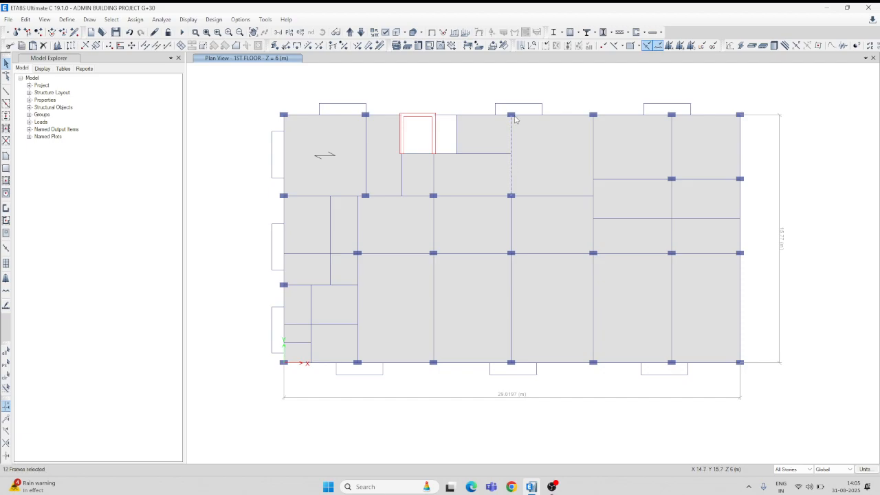
pyautogui.click(511, 144)
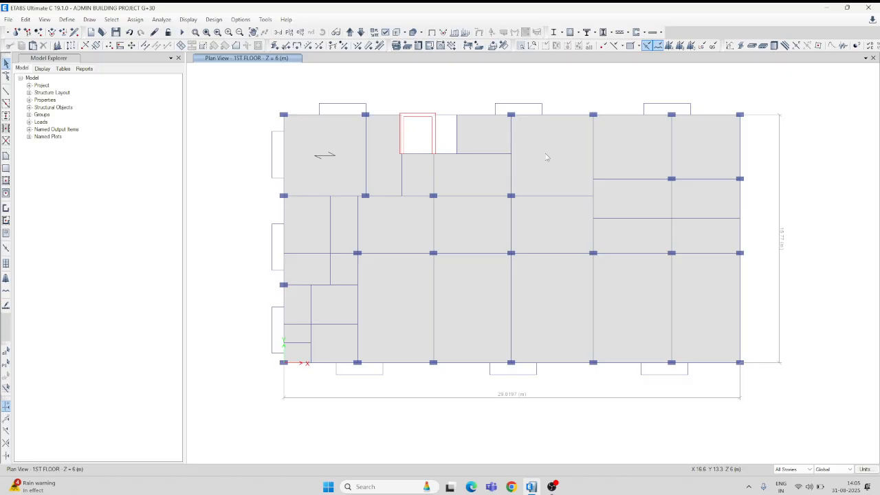
# Release Moment 22 and Moment 33 at both ends of the Y-direction secondary beam nearest the plan's left edge on all stories.
pyautogui.click(331, 238)
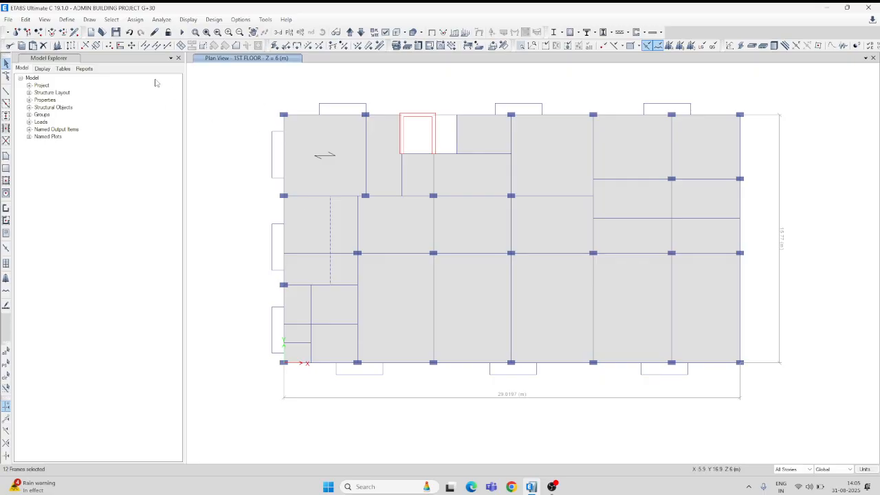
pyautogui.click(288, 47)
pyautogui.moveTo(455, 176); pyautogui.dragTo(638, 136)
pyautogui.click(576, 221)
pyautogui.click(575, 233)
pyautogui.click(592, 222)
pyautogui.click(592, 233)
pyautogui.click(659, 274)
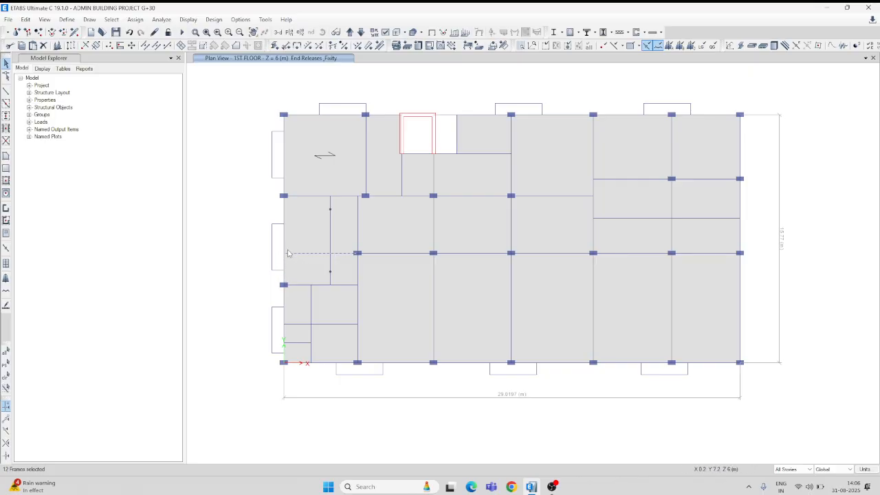
# Release Moment 22 and Moment 33 only at the start of the X-direction beam crossing the released secondary beam from the plan's left edge.
pyautogui.click(286, 46)
pyautogui.click(591, 233)
pyautogui.click(591, 222)
pyautogui.click(659, 275)
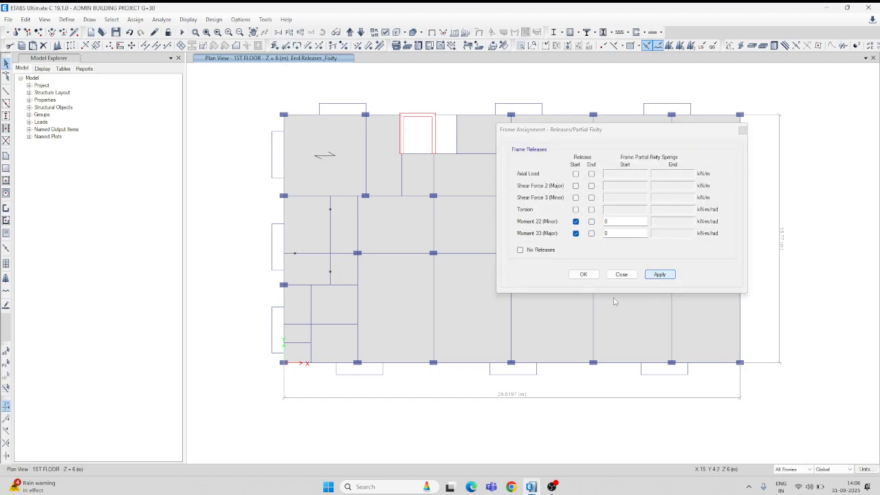
pyautogui.click(584, 275)
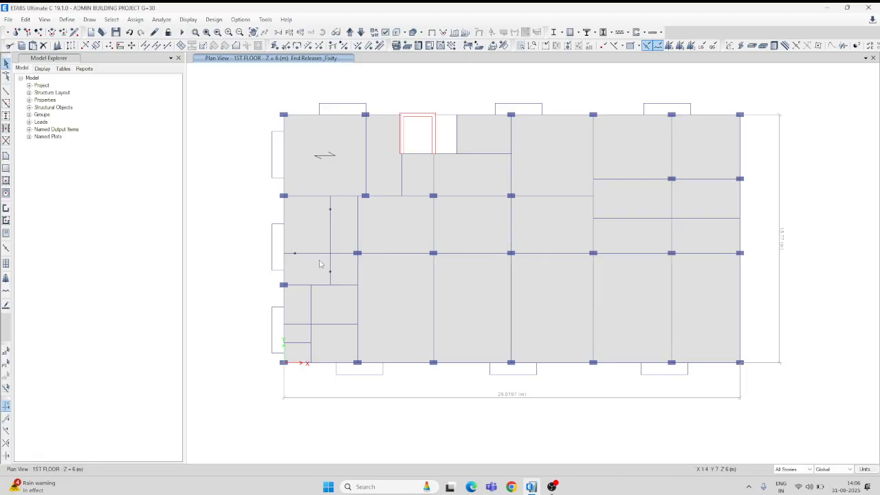
# Release Moment 22 and Moment 33 only at the end of the X-direction beam supporting the secondary beam's lower end.
pyautogui.click(343, 286)
pyautogui.click(286, 46)
pyautogui.click(592, 233)
pyautogui.click(591, 221)
pyautogui.click(575, 233)
pyautogui.click(576, 221)
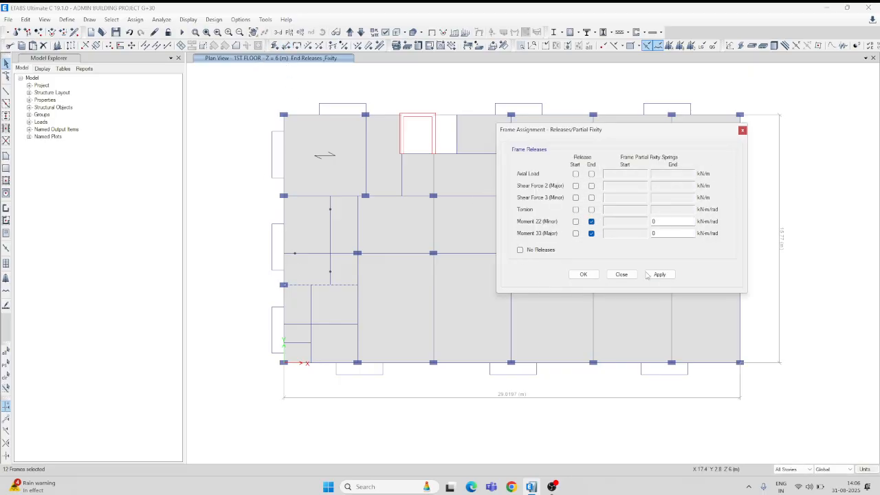
pyautogui.click(659, 275)
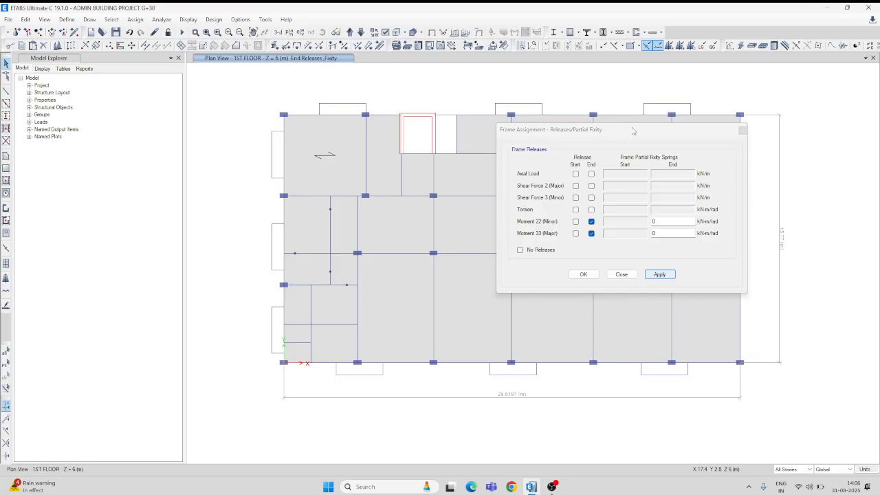
# Release Moment 22 and Moment 33 at both ends of the lower X-direction secondary beam between the plan's left edge and first interior column line.
pyautogui.moveTo(631, 131); pyautogui.dragTo(707, 81)
pyautogui.click(340, 325)
pyautogui.click(652, 183)
pyautogui.click(653, 171)
pyautogui.click(736, 225)
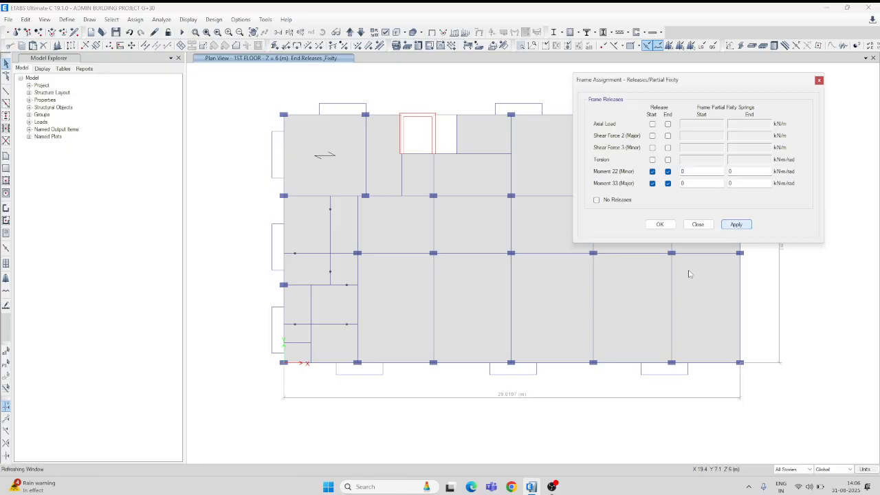
# Release Moment 22 and Moment 33 at both ends of the lower-left Y-direction secondary beam and the short X-direction beam framing into it.
pyautogui.click(312, 308)
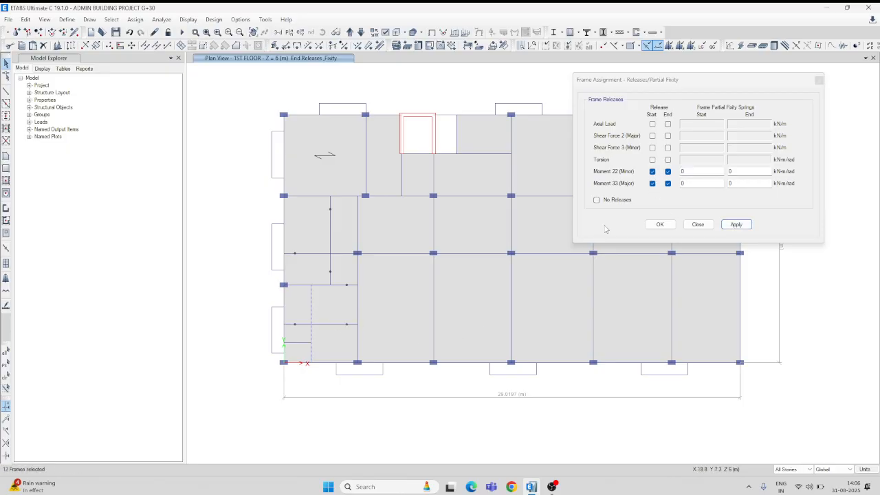
pyautogui.click(738, 226)
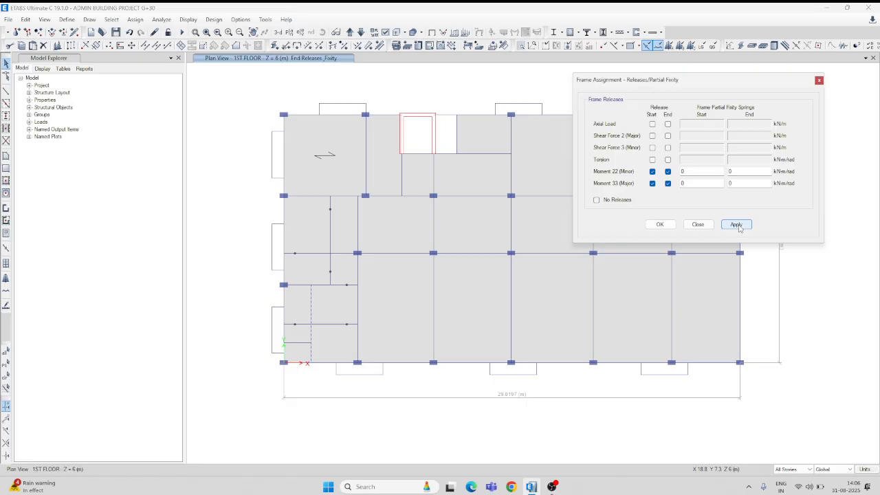
pyautogui.click(300, 343)
pyautogui.click(737, 224)
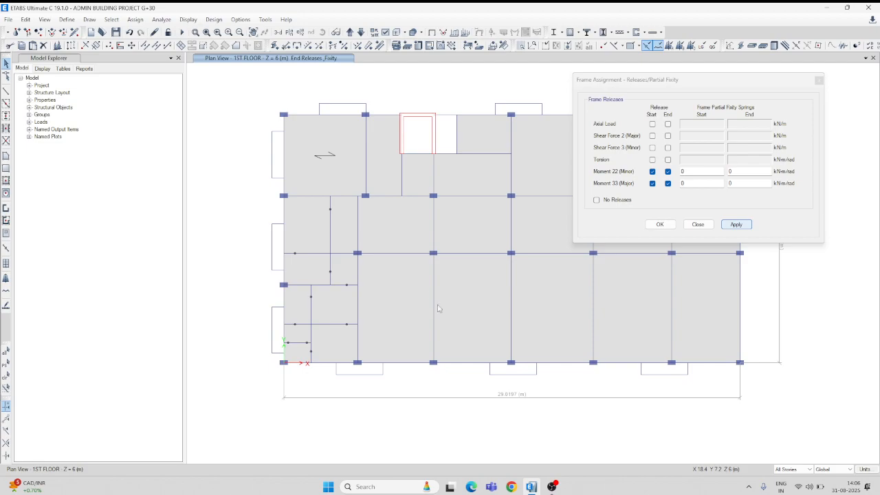
# Release Moment 22 and Moment 33 only at the start of the short Y-direction beam below the lift core's left wall.
pyautogui.click(403, 182)
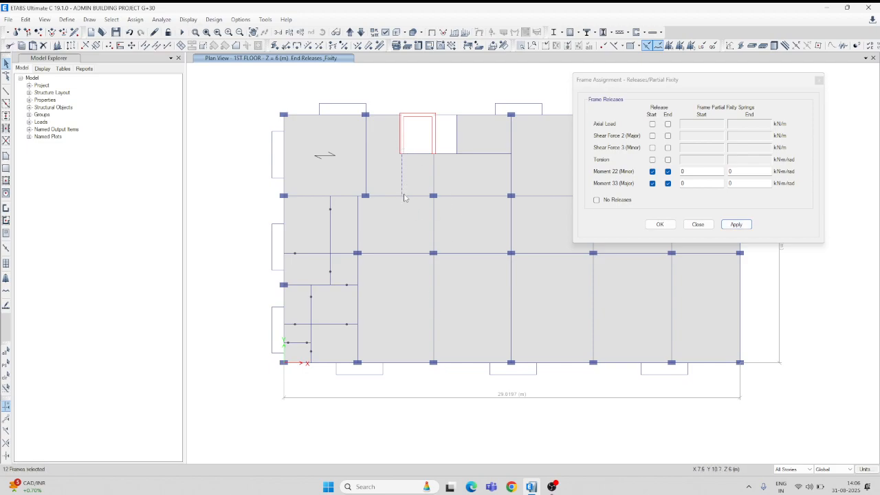
pyautogui.click(668, 183)
pyautogui.click(668, 171)
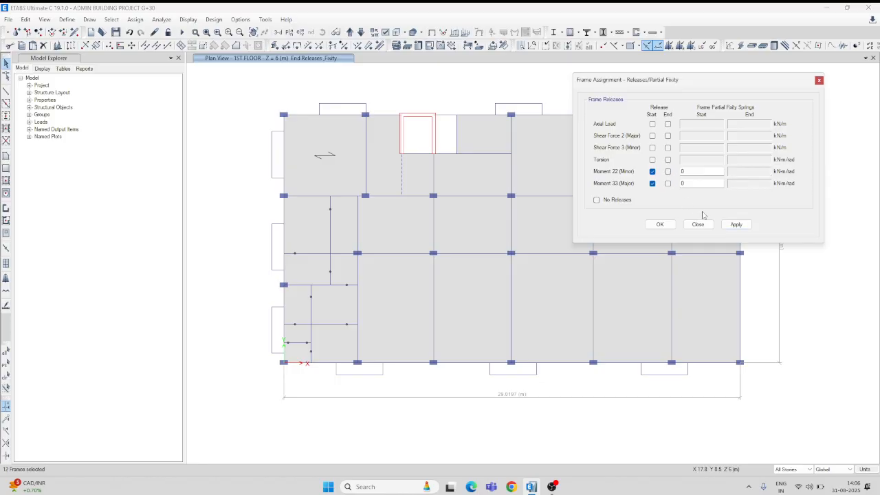
pyautogui.click(736, 224)
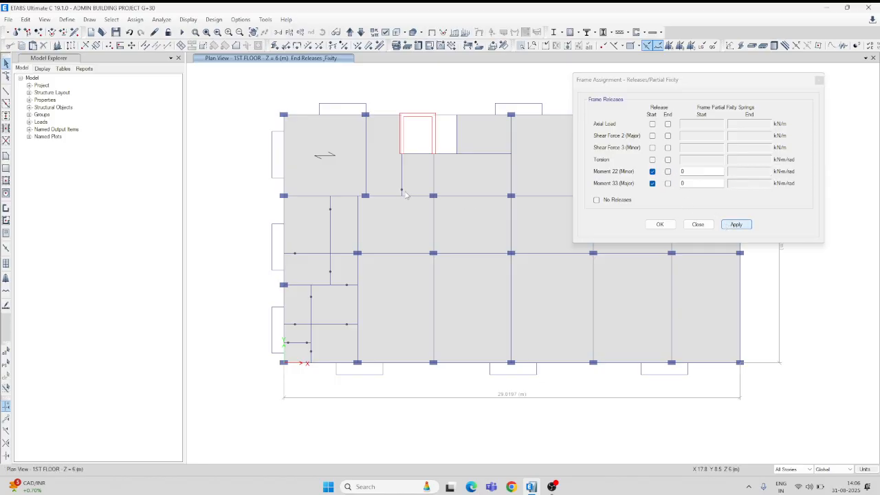
# Divide the X-direction beam along the lower edge of the lift core and adjacent opening into 2 frame objects on all stories.
pyautogui.click(484, 155)
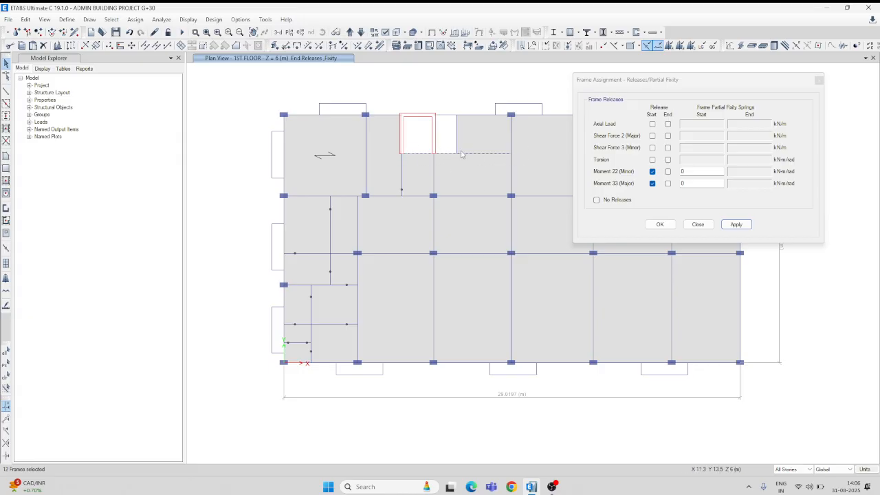
pyautogui.click(820, 80)
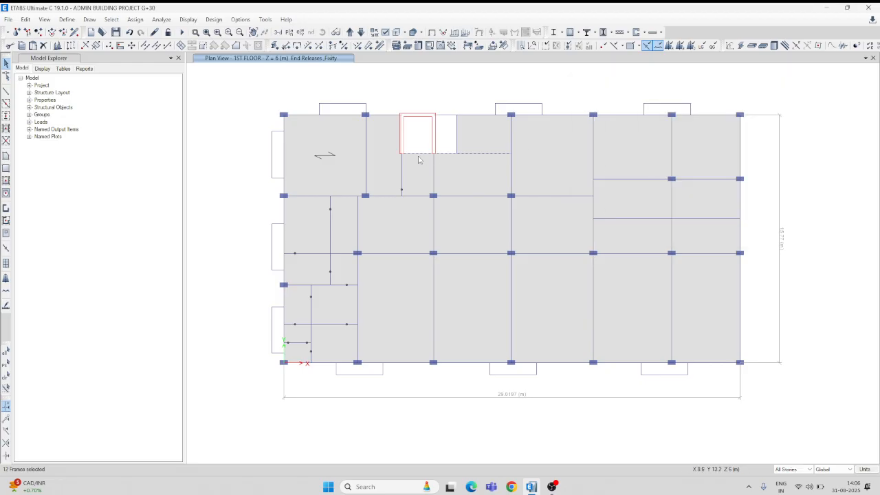
pyautogui.click(145, 46)
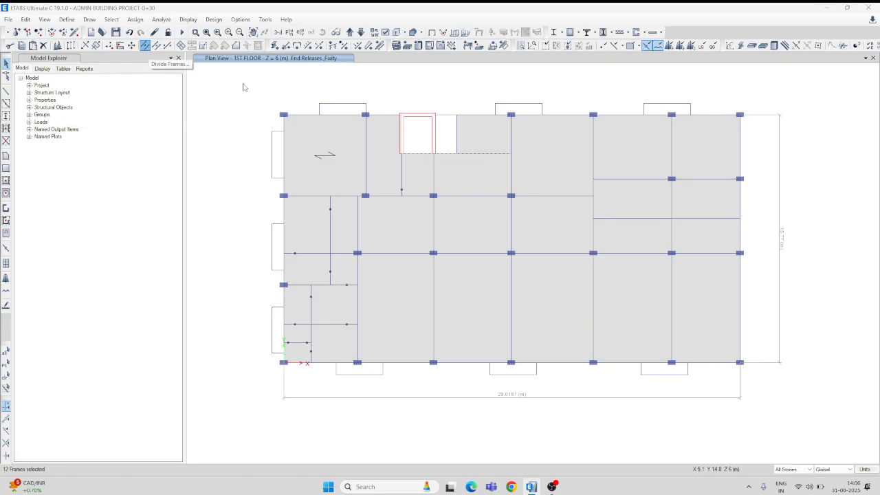
pyautogui.click(384, 233)
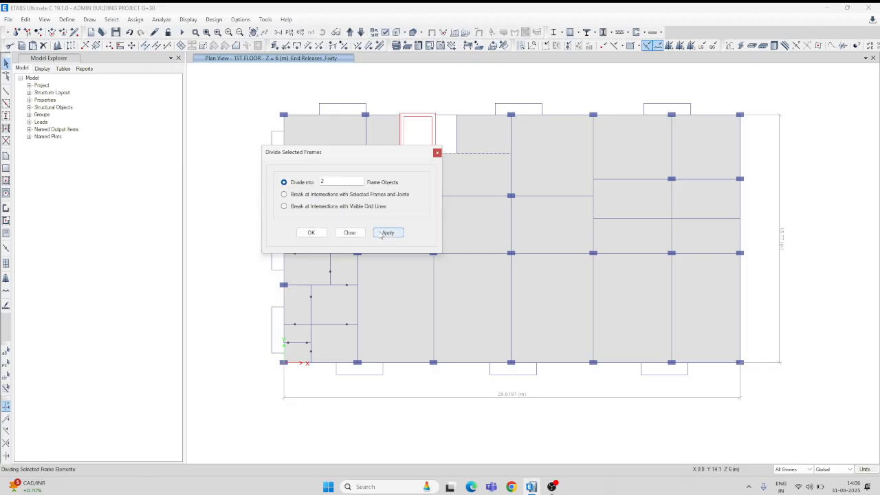
pyautogui.click(311, 232)
# Divide the left half of that beam, below the lift core and opening, into 2 frame objects.
pyautogui.click(474, 155)
pyautogui.click(475, 154)
pyautogui.click(441, 154)
pyautogui.click(441, 154)
pyautogui.click(447, 156)
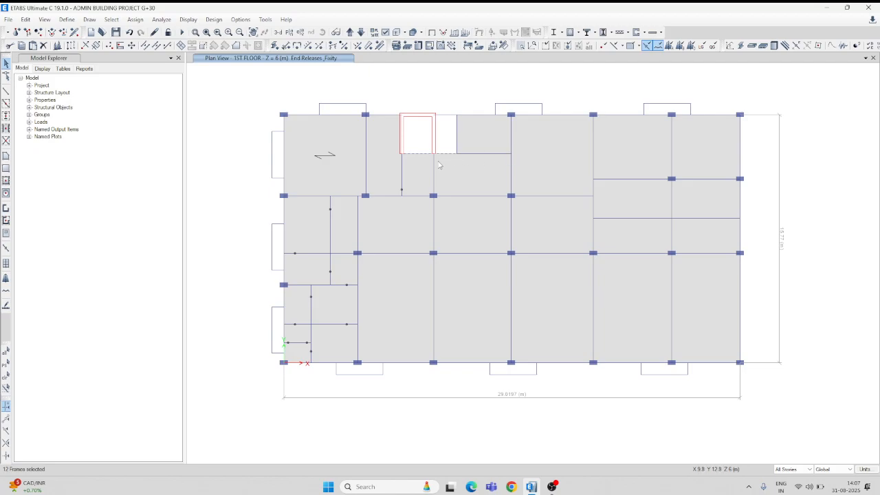
pyautogui.click(145, 45)
pyautogui.click(388, 233)
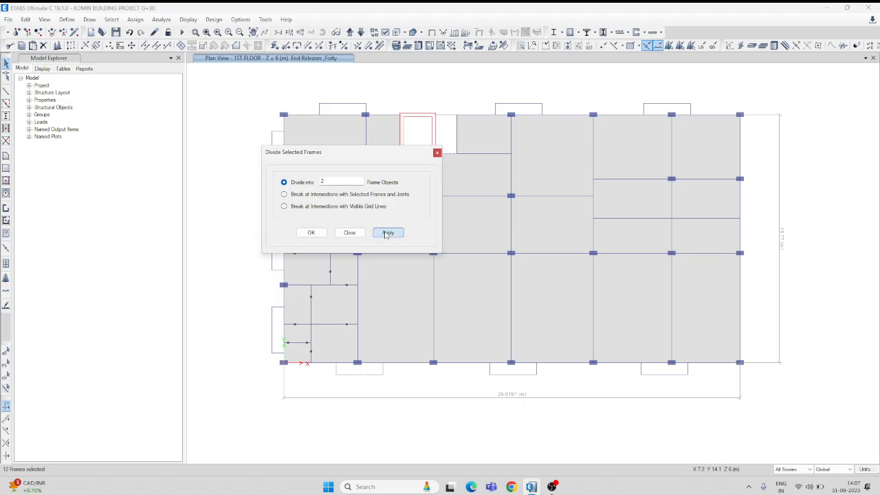
pyautogui.click(312, 233)
# Reshape the beam segment below the lift core so its end meets the Y-direction beam at the core's right wall.
pyautogui.scroll(3, 425, 146)
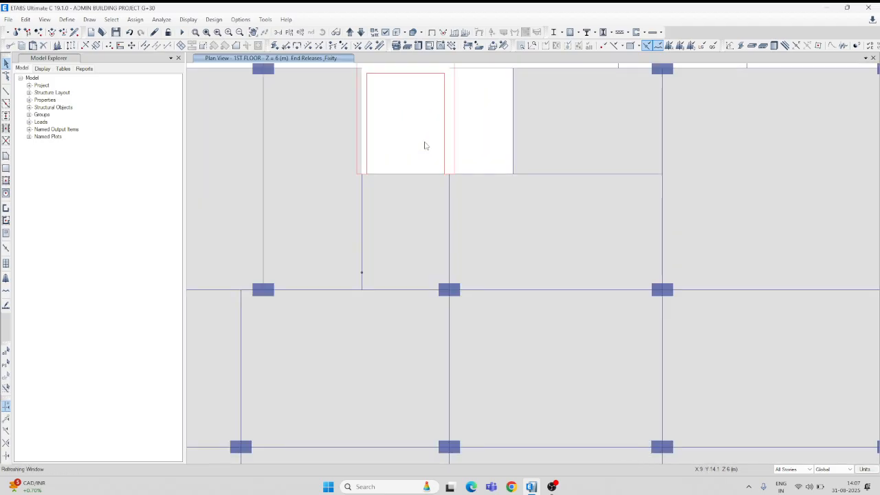
pyautogui.click(386, 174)
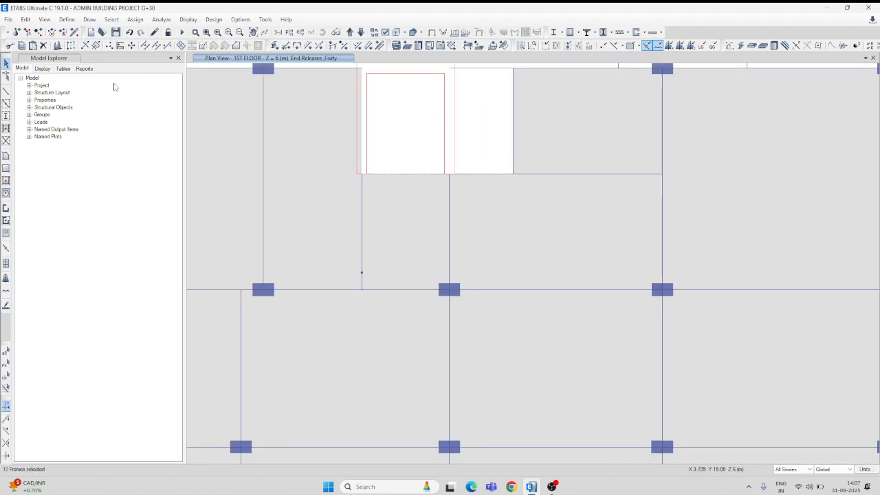
pyautogui.click(6, 76)
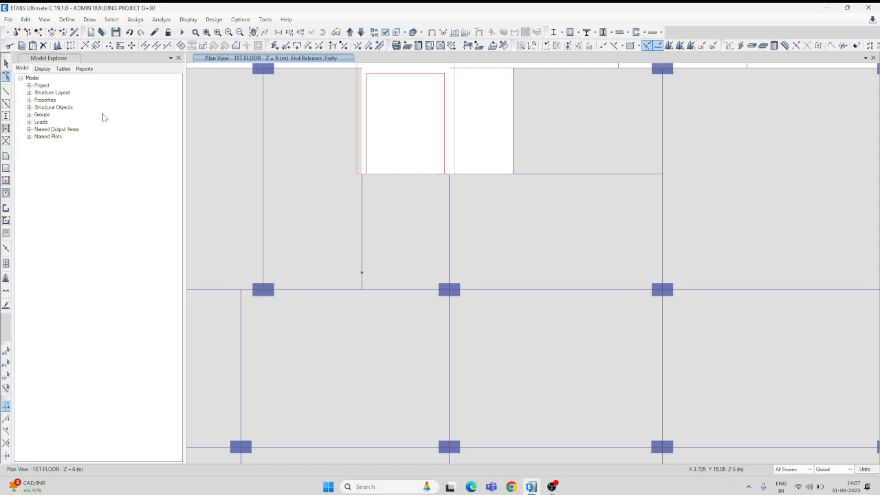
pyautogui.click(401, 174)
pyautogui.moveTo(437, 175); pyautogui.dragTo(460, 193)
pyautogui.click(472, 176)
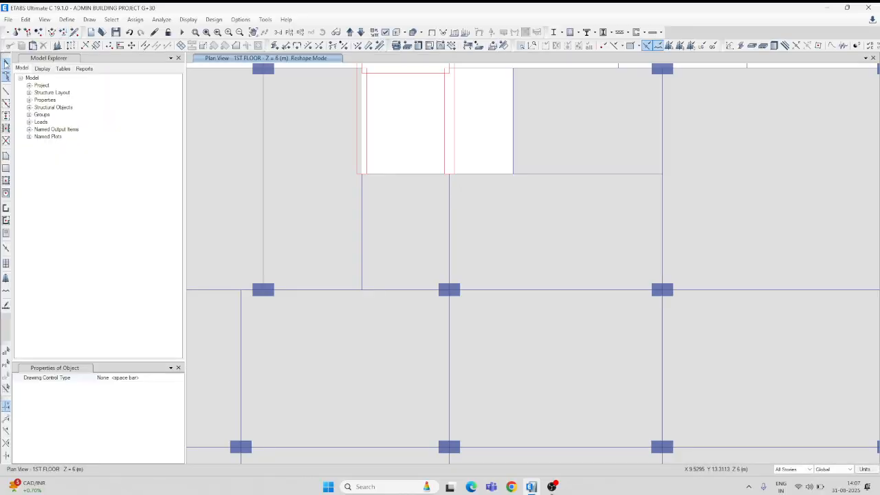
# Join the beam segments between the lift core's right side and the next column line into one frame.
pyautogui.click(6, 64)
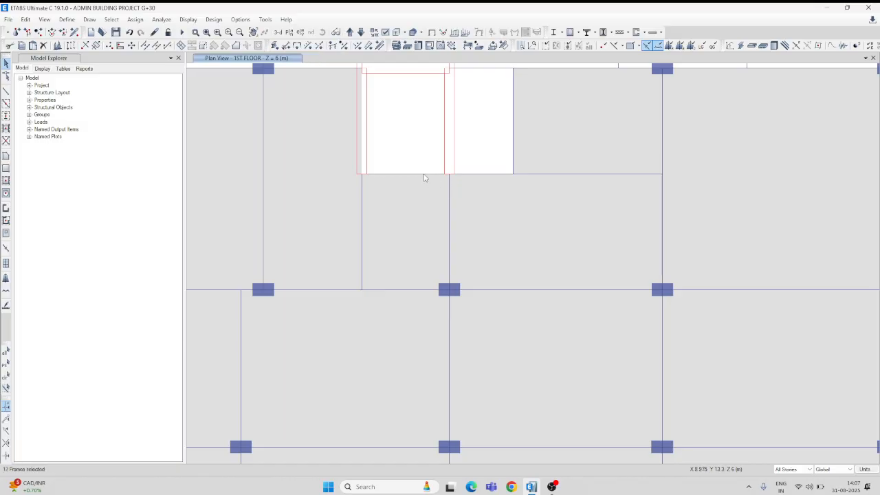
pyautogui.click(490, 176)
pyautogui.click(157, 46)
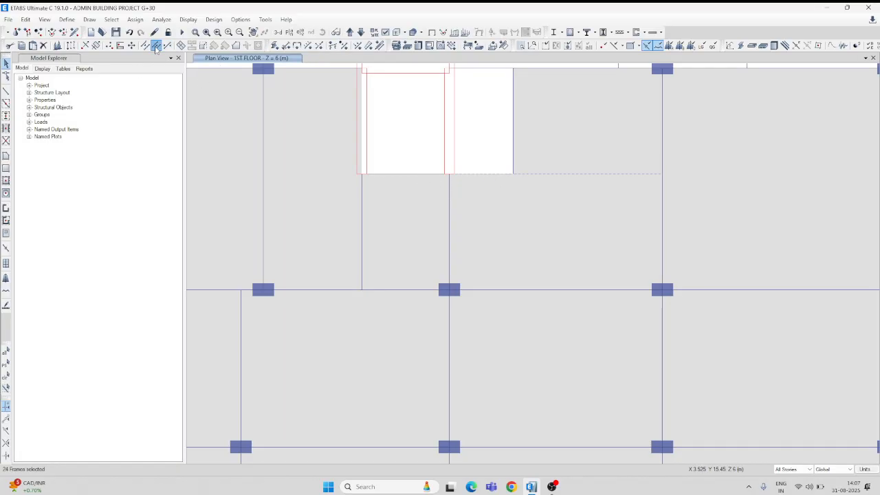
# Release Moment 22 and Moment 33 only at the end of the joined X-direction beam beside the lift core.
pyautogui.click(574, 175)
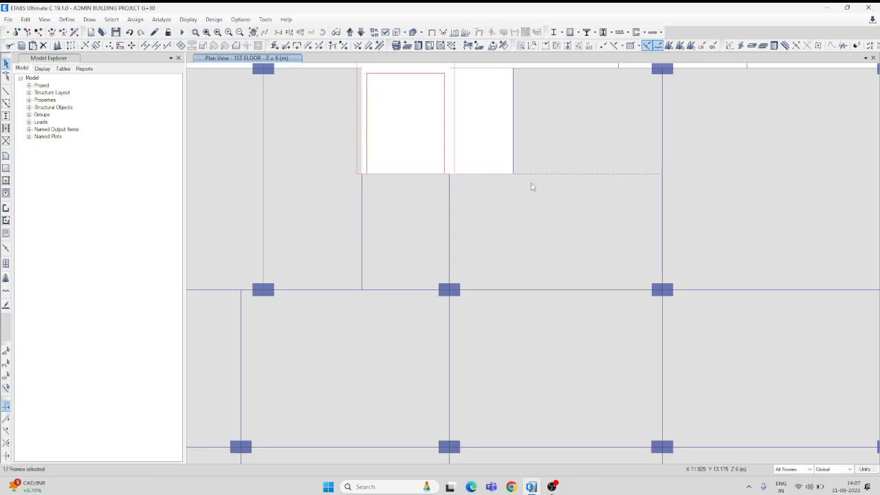
pyautogui.click(286, 46)
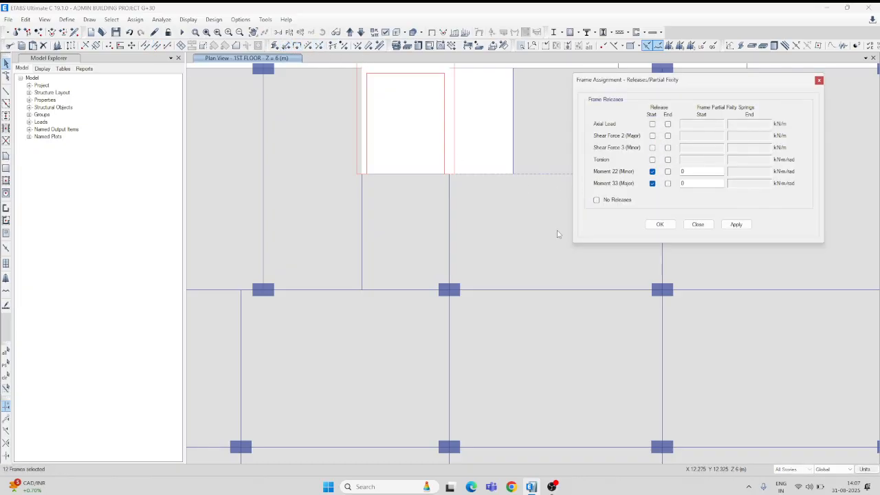
pyautogui.click(668, 183)
pyautogui.click(668, 171)
pyautogui.click(652, 183)
pyautogui.click(652, 171)
pyautogui.click(736, 227)
# Release Moment 22 and Moment 33 at both ends of the X-direction secondary beam spanning the two rightmost bays.
pyautogui.moveTo(705, 82); pyautogui.dragTo(568, 268)
pyautogui.scroll(-3, 607, 221)
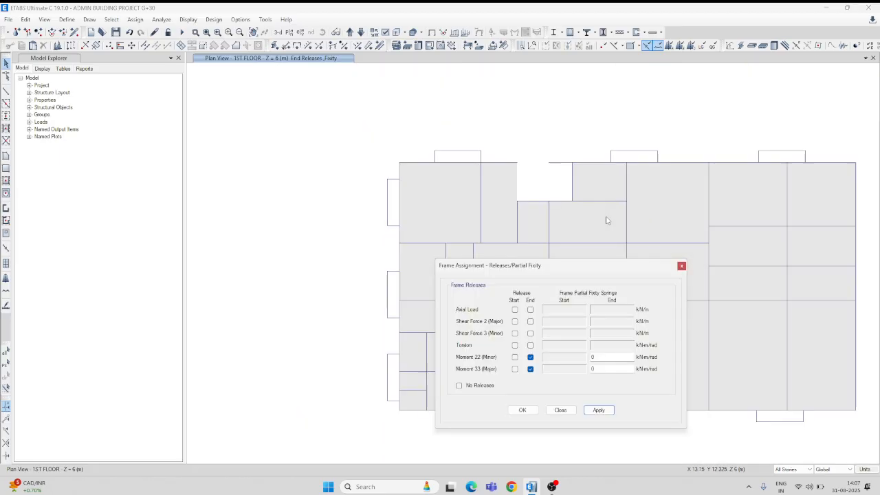
pyautogui.moveTo(601, 272); pyautogui.dragTo(272, 143)
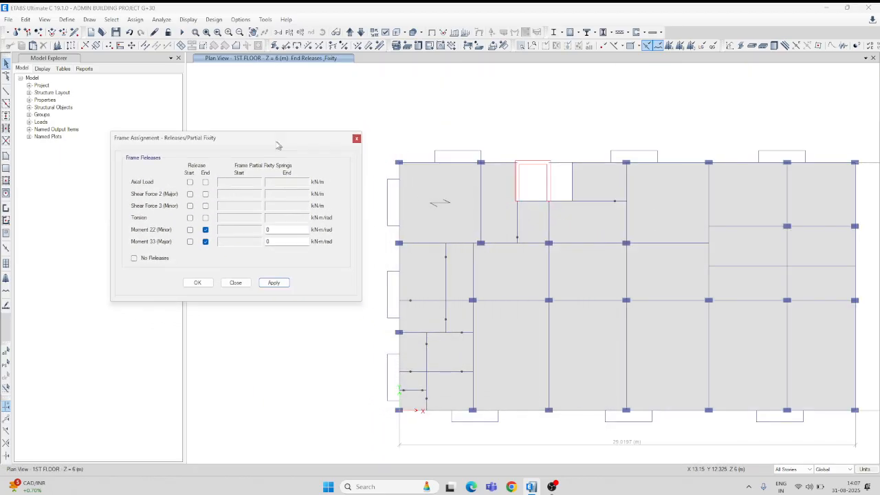
pyautogui.moveTo(692, 133); pyautogui.dragTo(681, 105, button='middle')
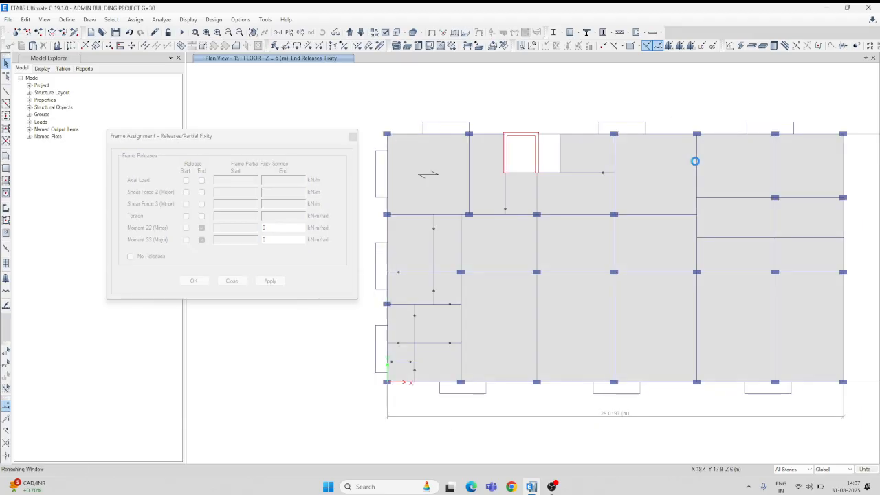
pyautogui.click(793, 239)
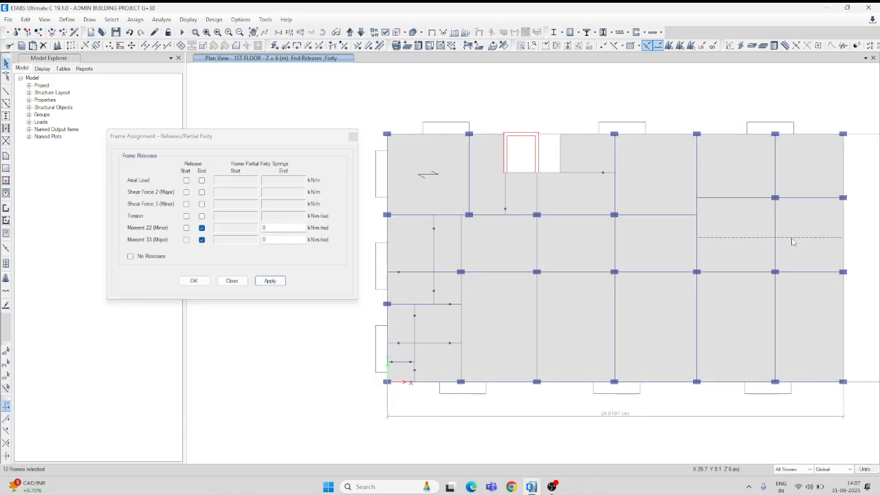
pyautogui.click(185, 240)
pyautogui.click(185, 227)
pyautogui.click(270, 280)
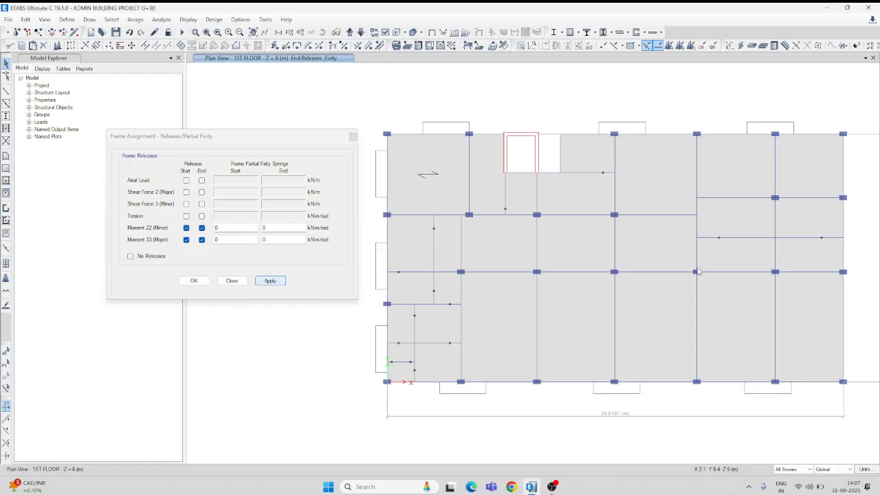
# Release Moment 22 and Moment 33 only at the end of the X-direction beam framing into the Y-direction beam left of those bays.
pyautogui.click(663, 215)
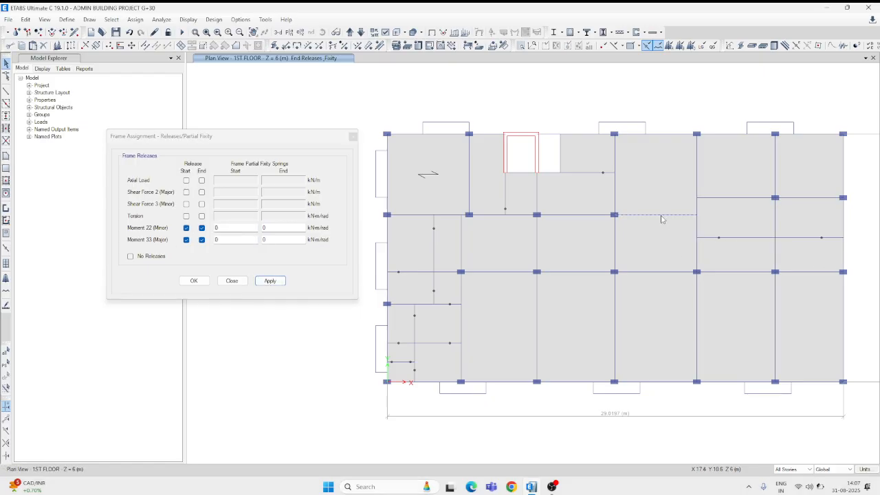
pyautogui.click(186, 239)
pyautogui.click(186, 228)
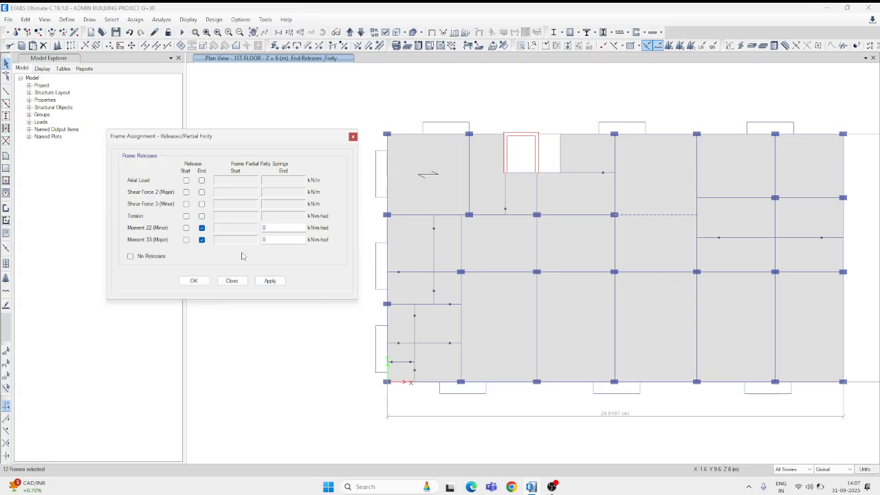
pyautogui.click(270, 281)
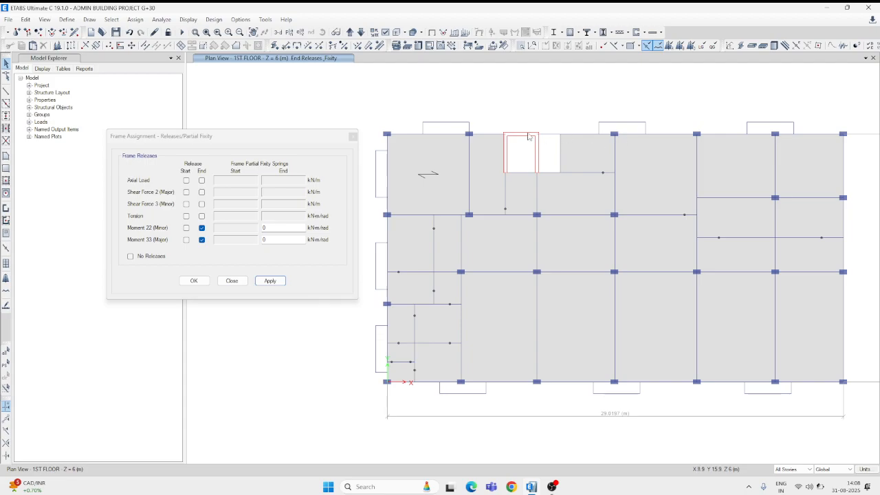
# Release Moment 22 and Moment 33 at both ends of the Y-direction beam along the right edge of the opening beside the lift core.
pyautogui.click(561, 157)
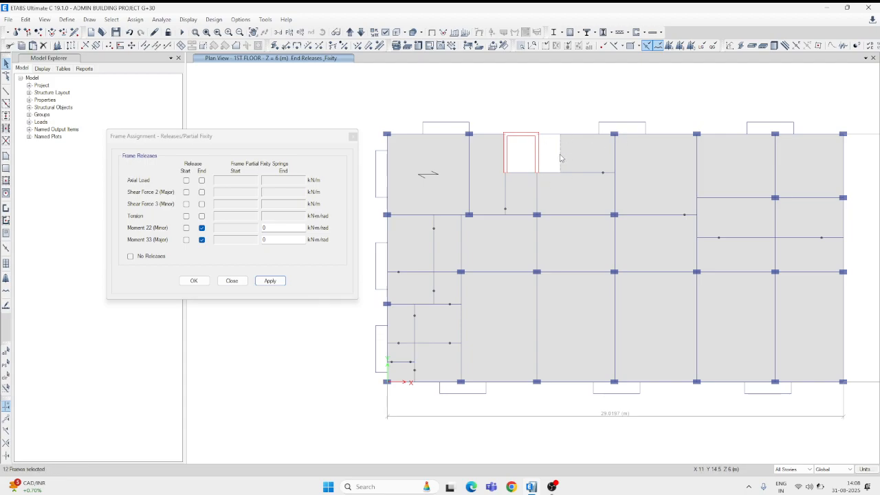
pyautogui.click(183, 241)
pyautogui.click(185, 228)
pyautogui.click(186, 239)
pyautogui.click(269, 281)
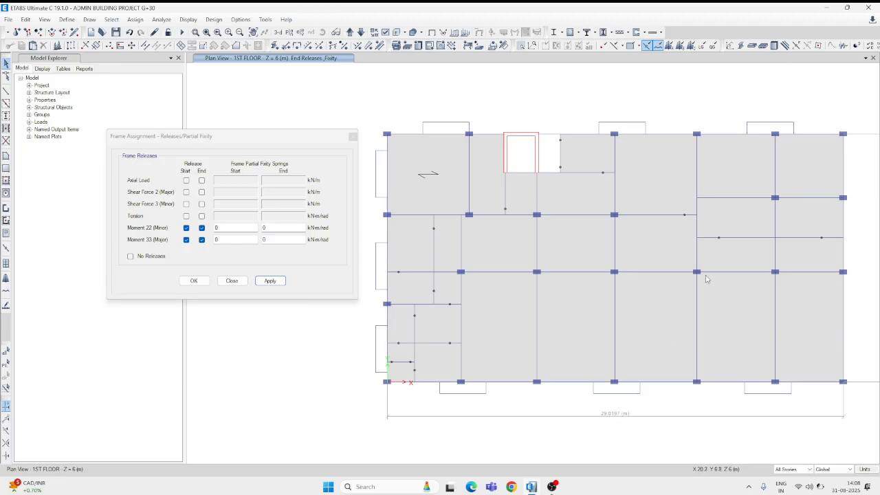
# Release Moment 22 and Moment 33 only at the start of the upper X-direction beam in the second-to-last bay, and finish the release assignments.
pyautogui.click(751, 198)
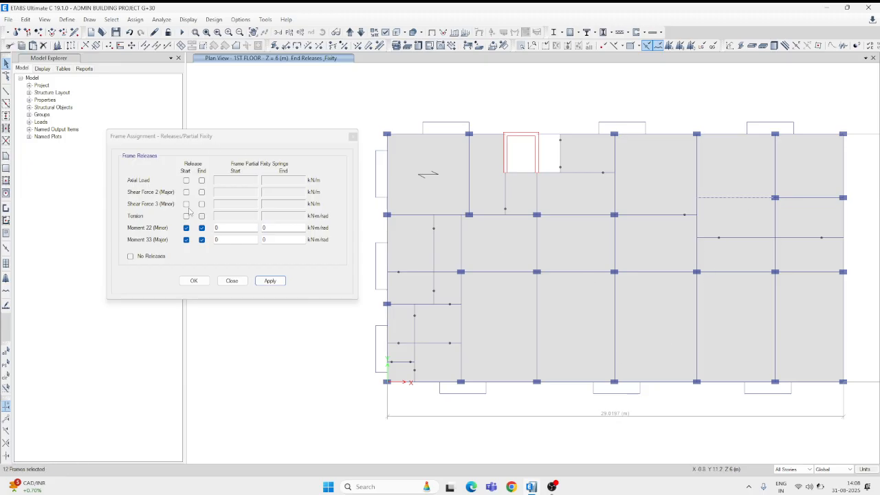
pyautogui.click(201, 239)
pyautogui.click(202, 228)
pyautogui.click(270, 281)
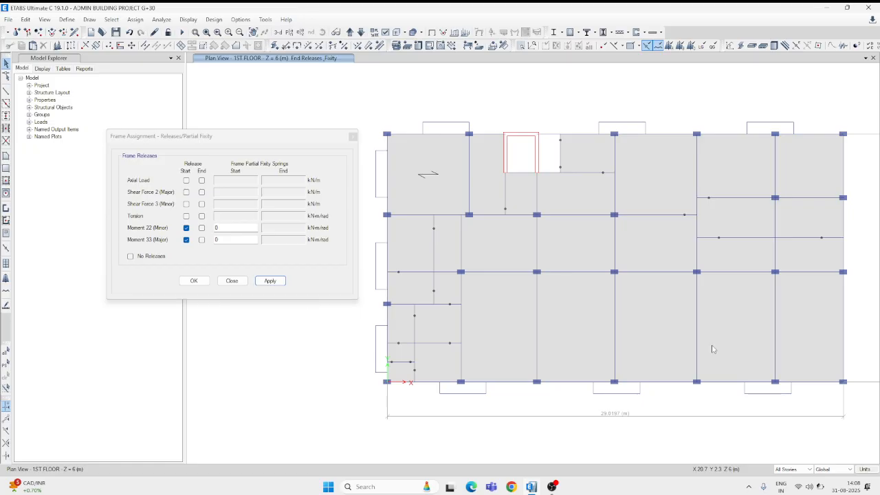
pyautogui.click(269, 281)
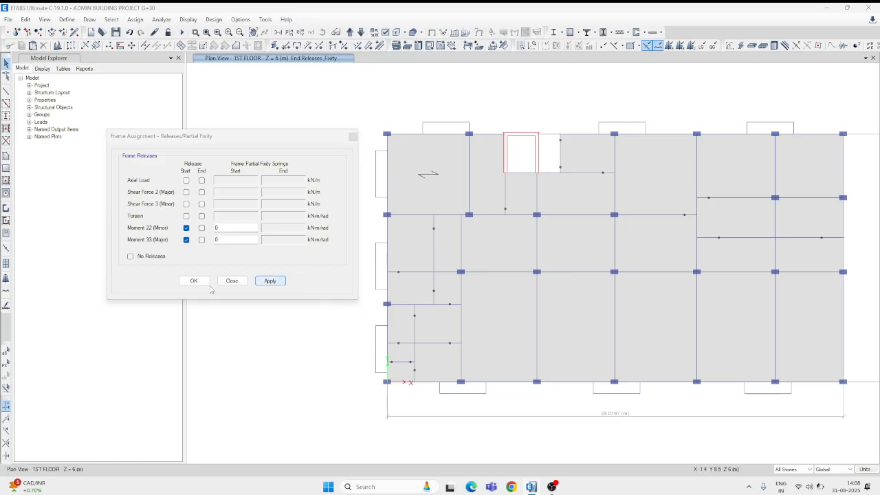
pyautogui.click(511, 276)
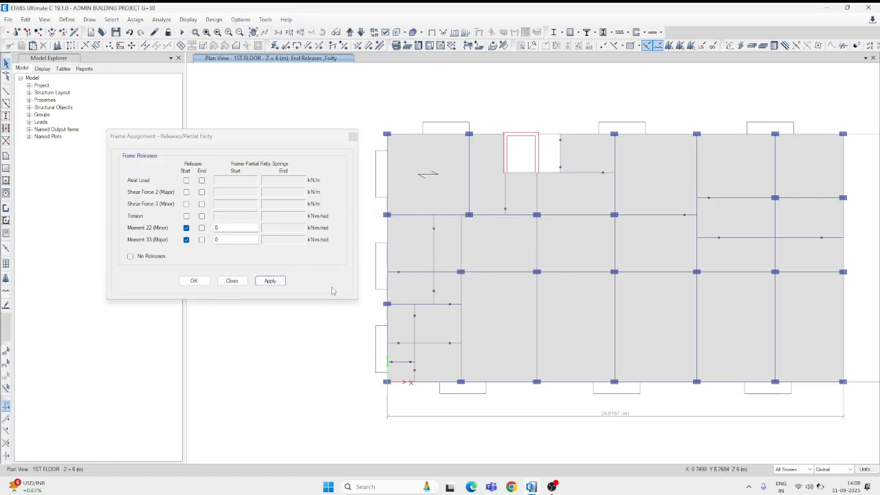
pyautogui.click(194, 282)
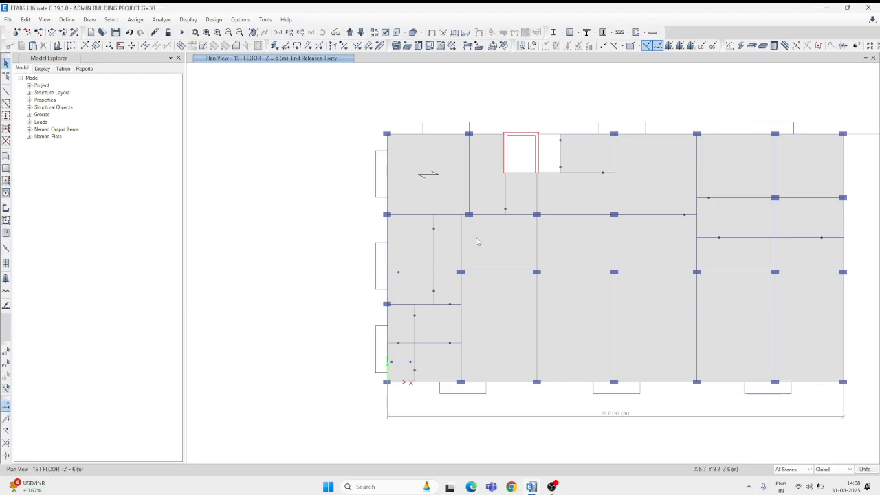